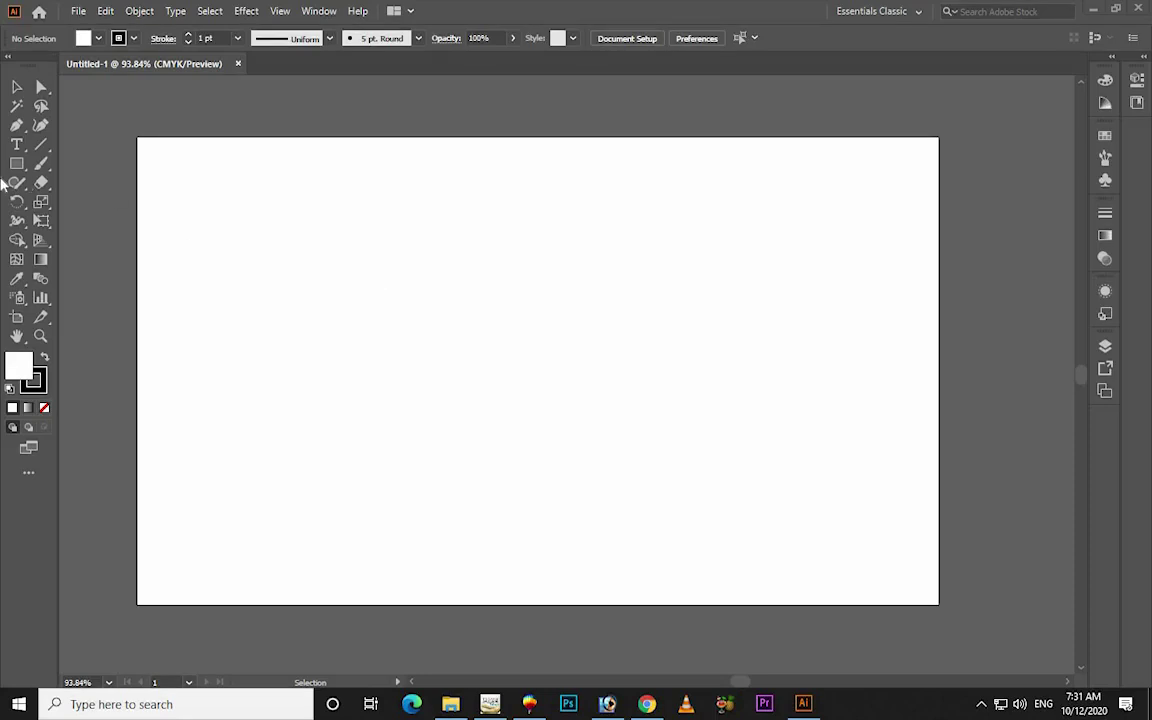
Type 'Education / is a bright / Future' as a three-line text object on the artboard.
click(16, 144)
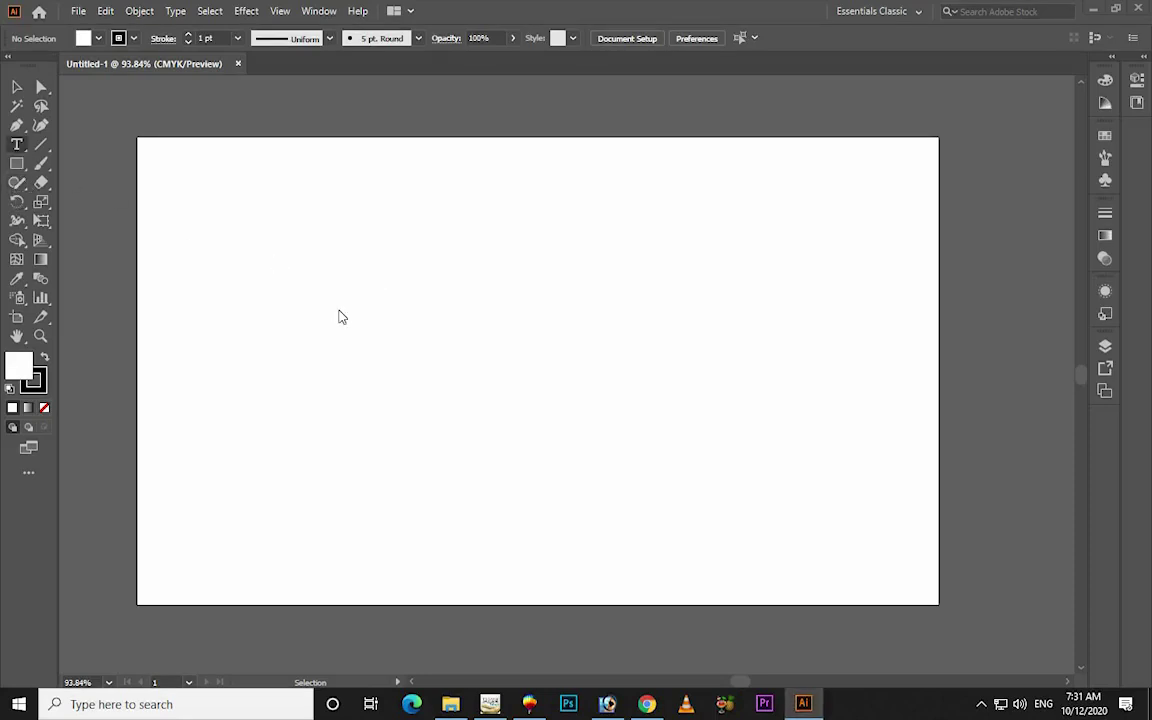
click(340, 270)
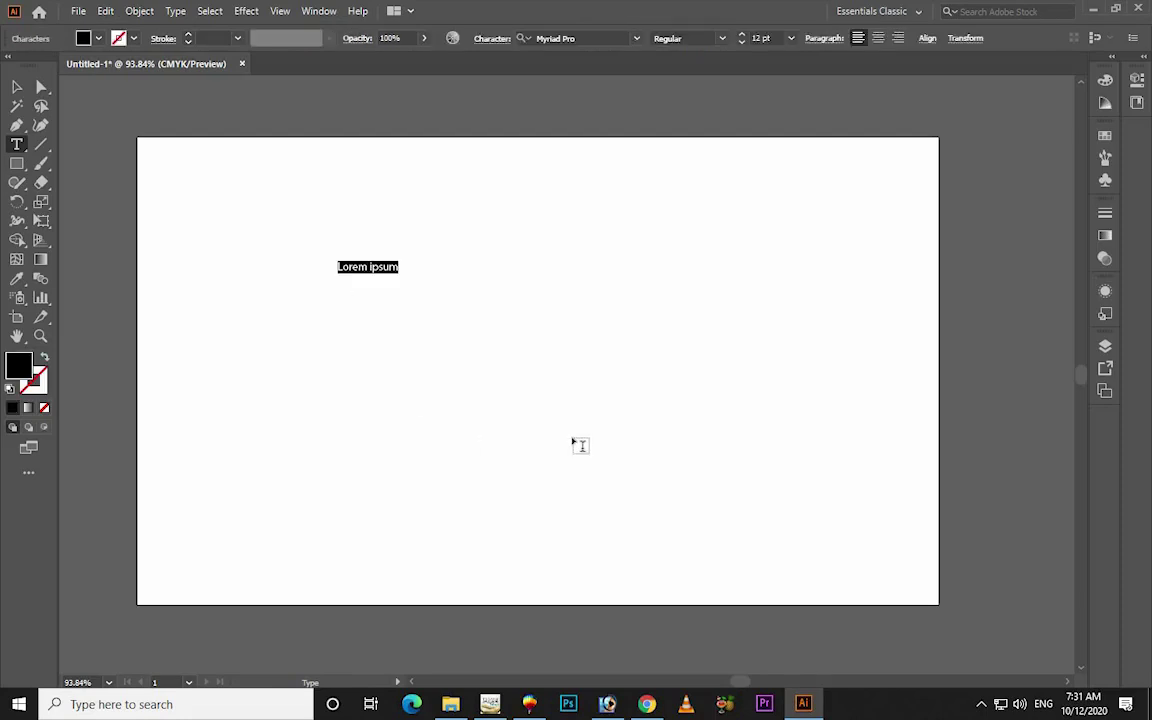
text(Education)
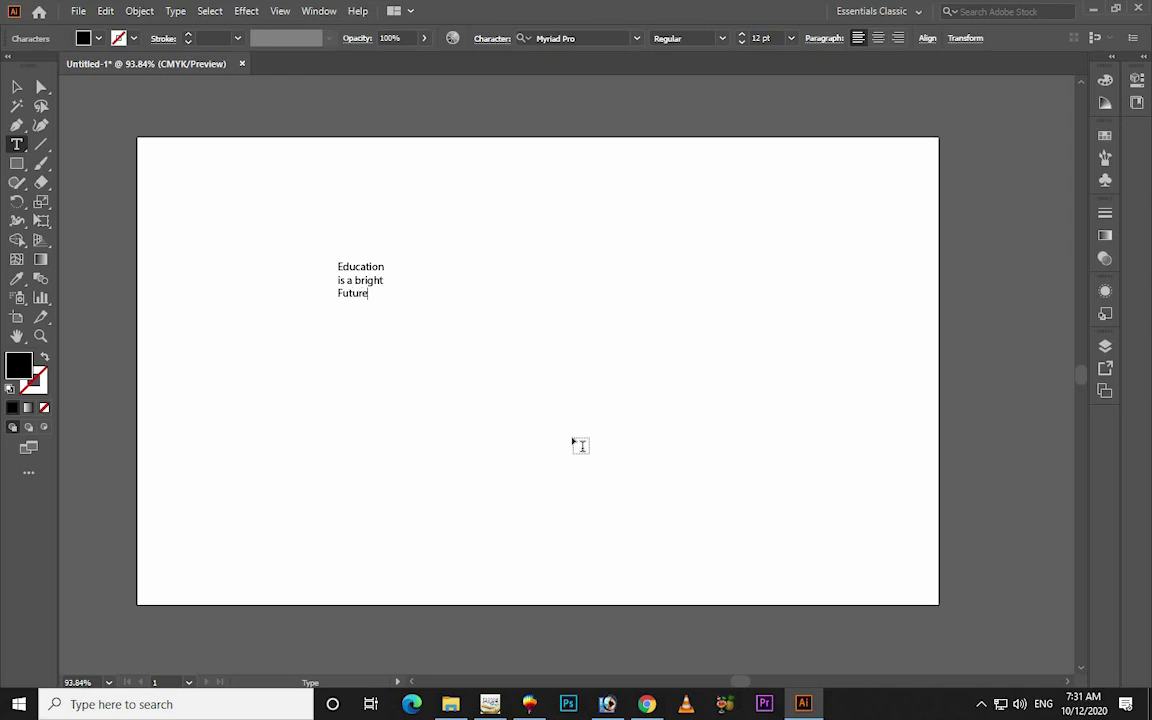
click(17, 87)
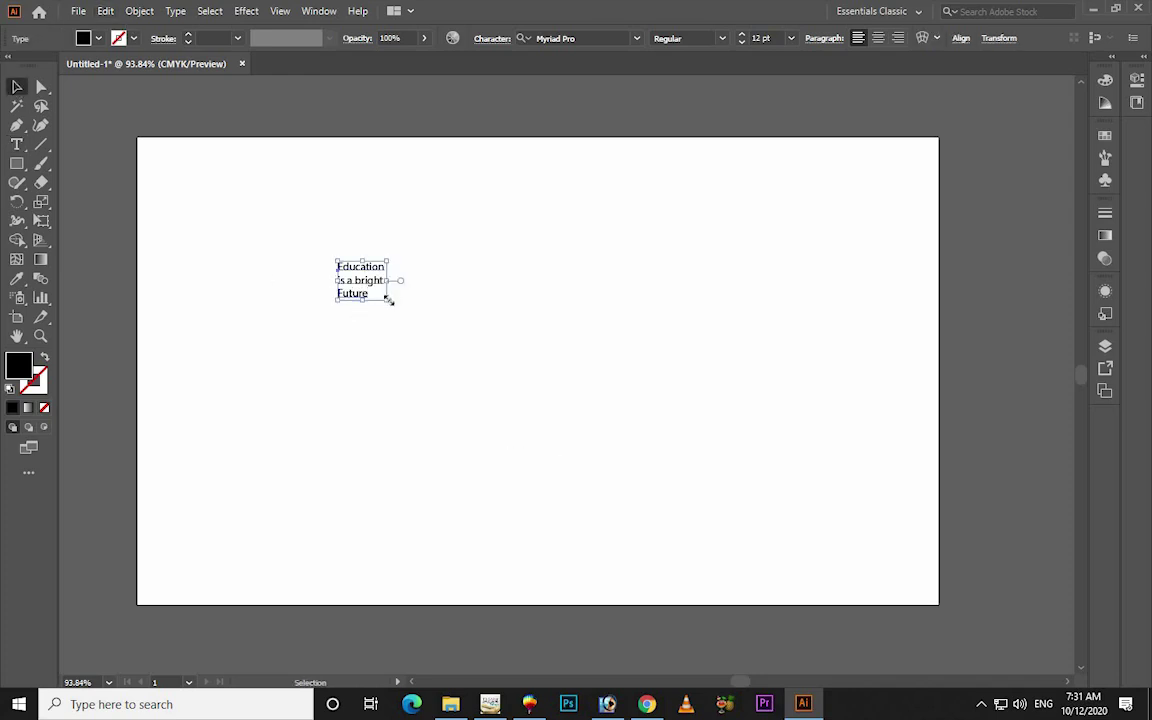
Scale the text up, move it up-left, and set it in Arial Rounded MT Bold.
drag(389, 301, 676, 527)
drag(661, 309, 614, 70)
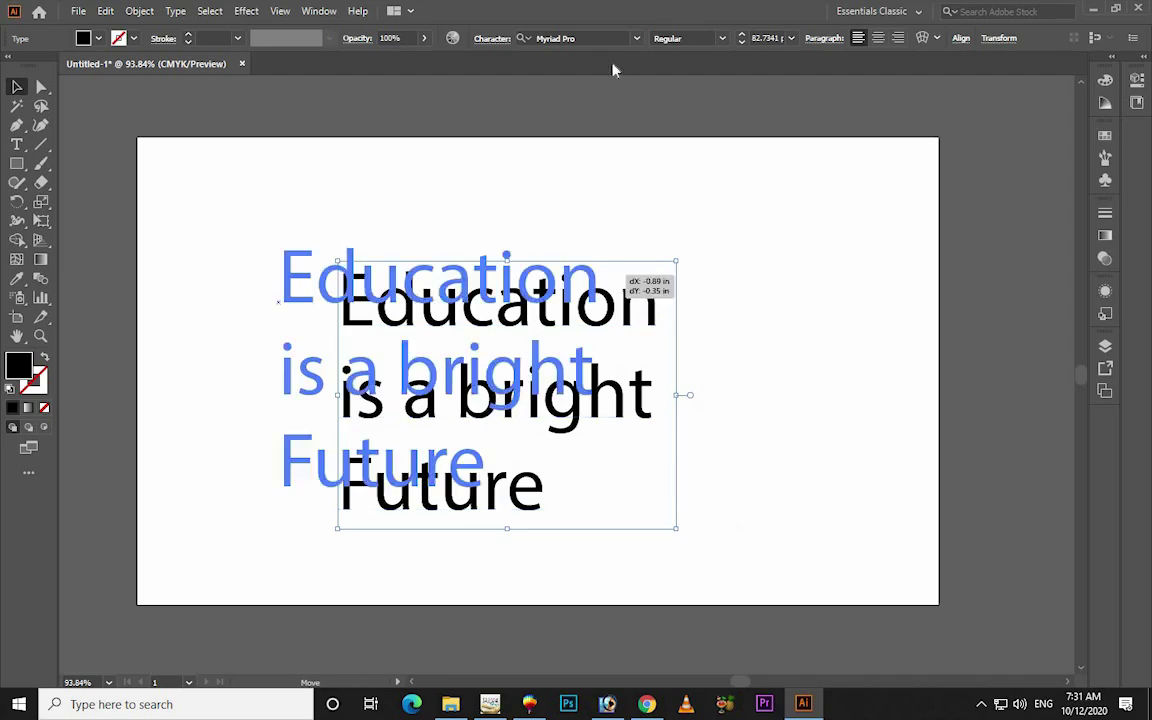
click(636, 38)
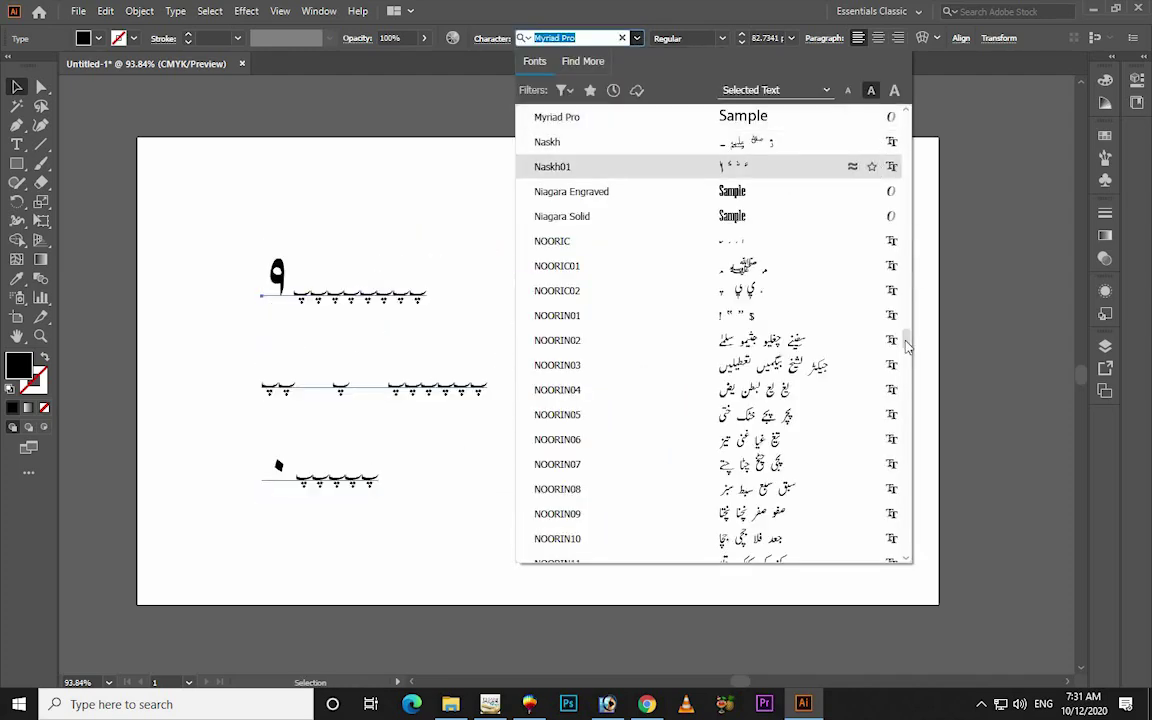
drag(907, 340, 777, 117)
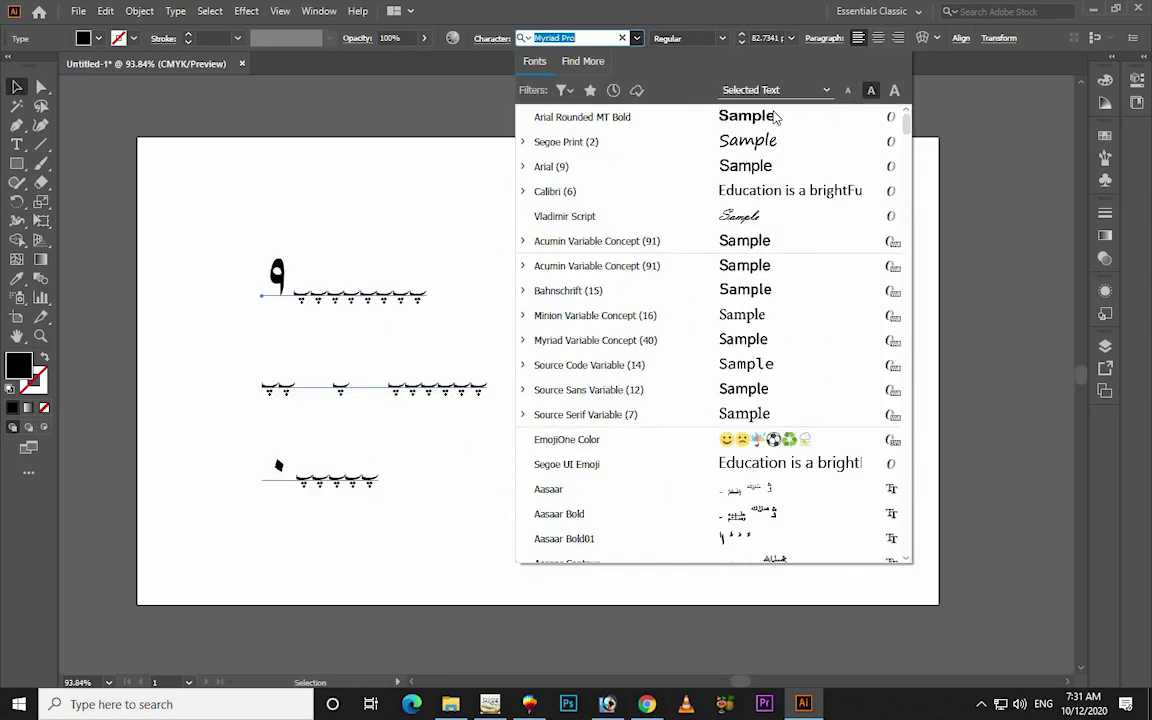
click(775, 117)
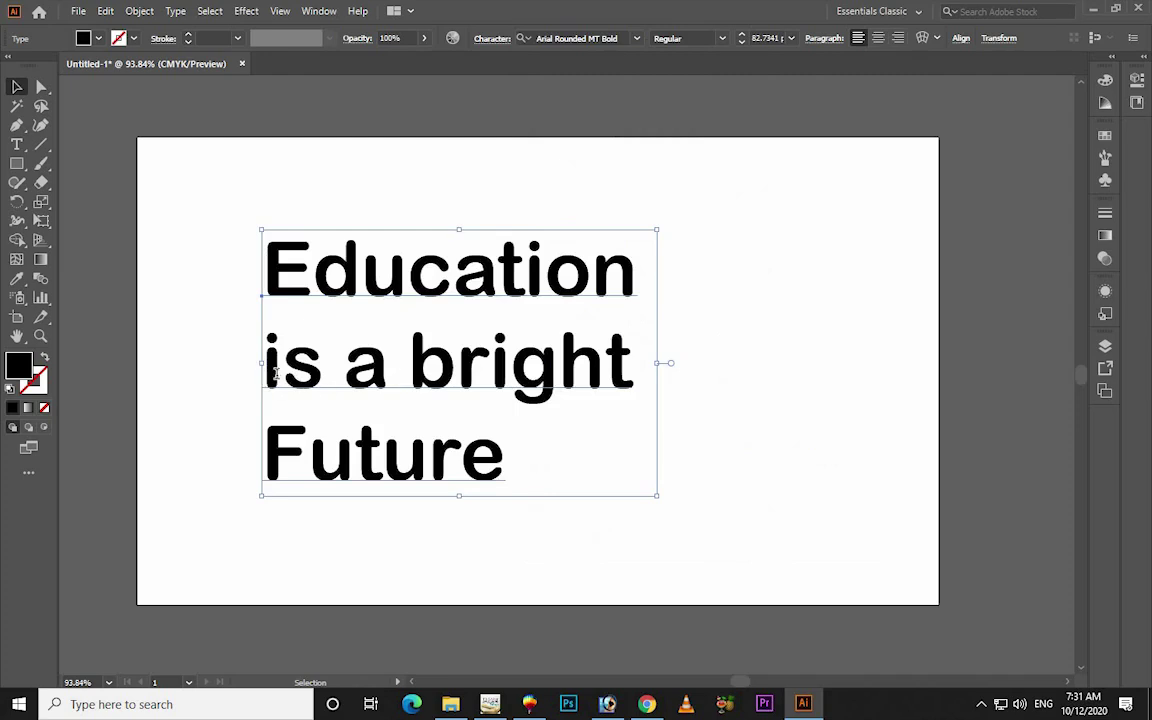
click(246, 336)
Shrink the text to about 72 pt and change its font to Arial Black.
click(466, 255)
mouse_move(657, 230)
mouse_down()
mouse_move(631, 247)
mouse_move(620, 195)
mouse_up()
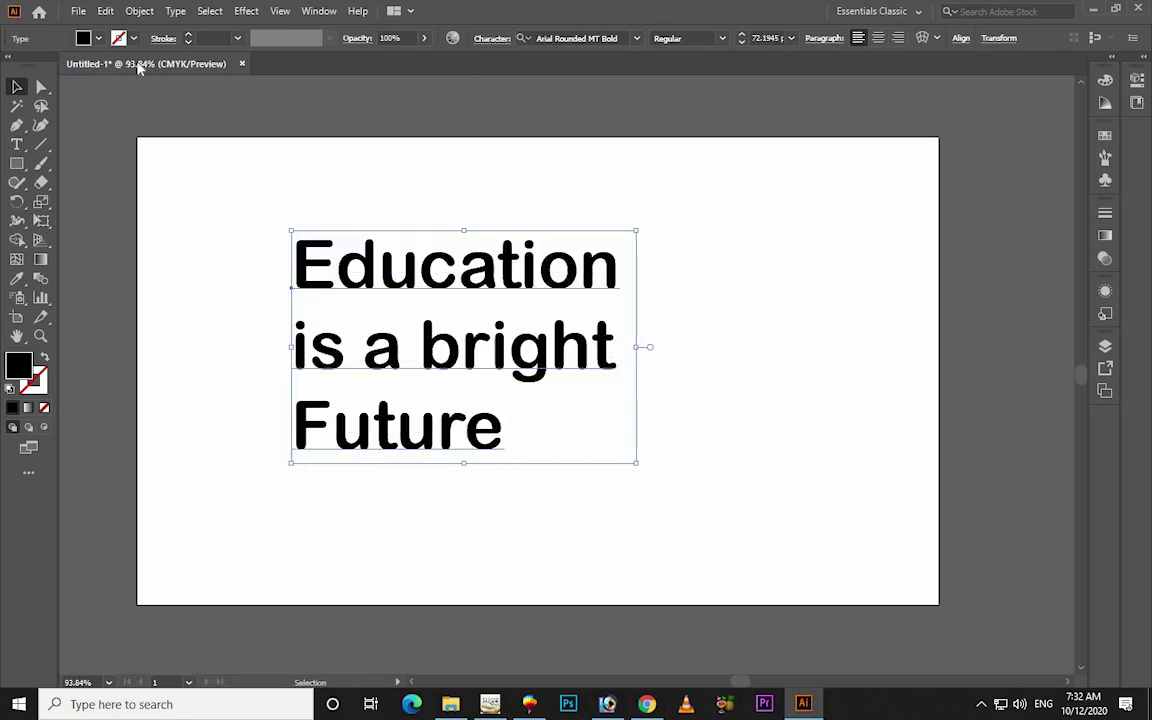
click(636, 38)
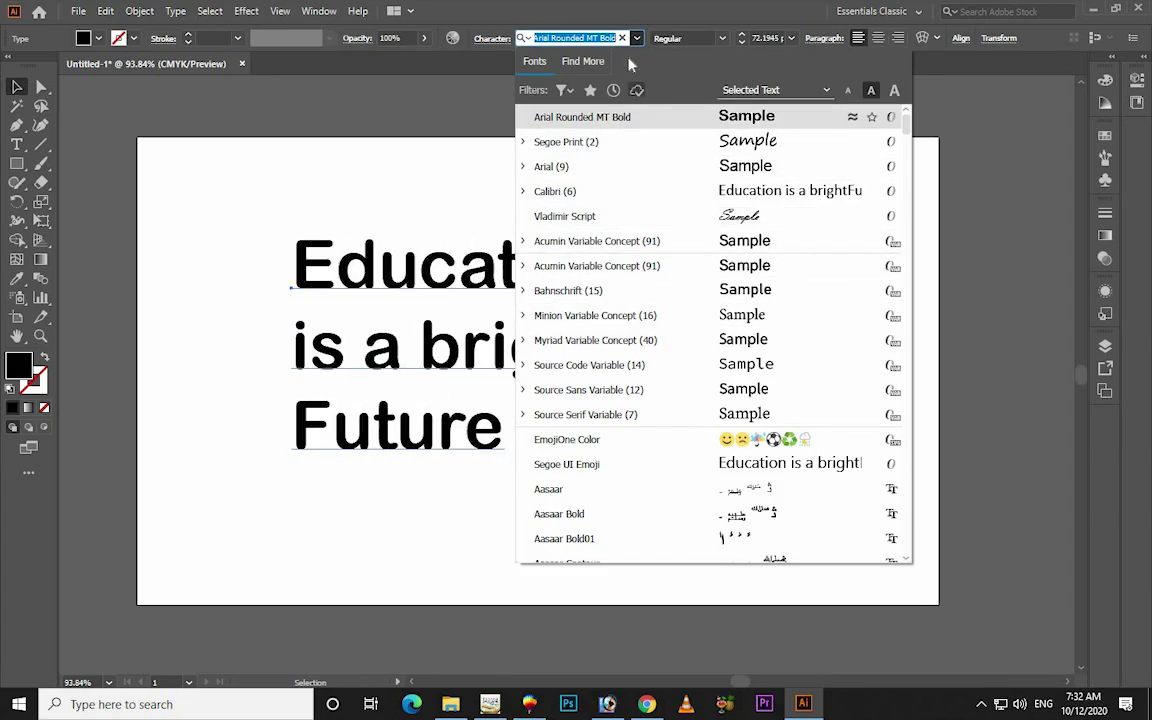
text(ari)
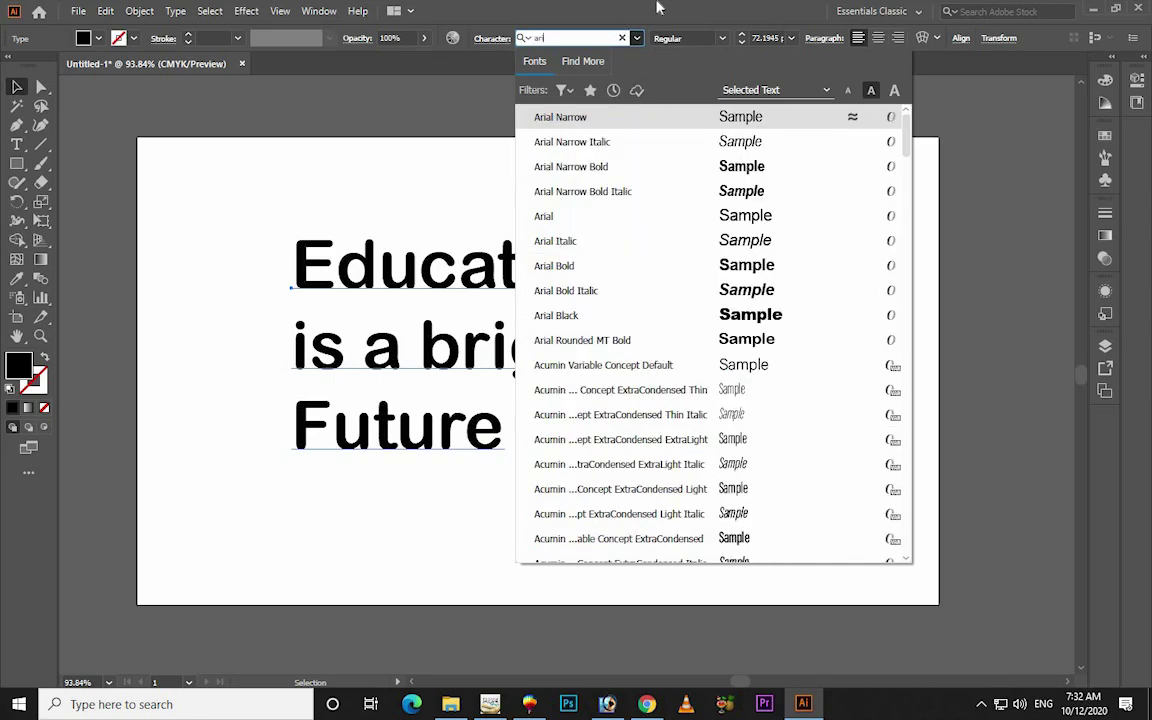
key(Down)
key(Down)
key(Down)
key(Down)
key(Down)
key(Down)
key(Down)
key(Down)
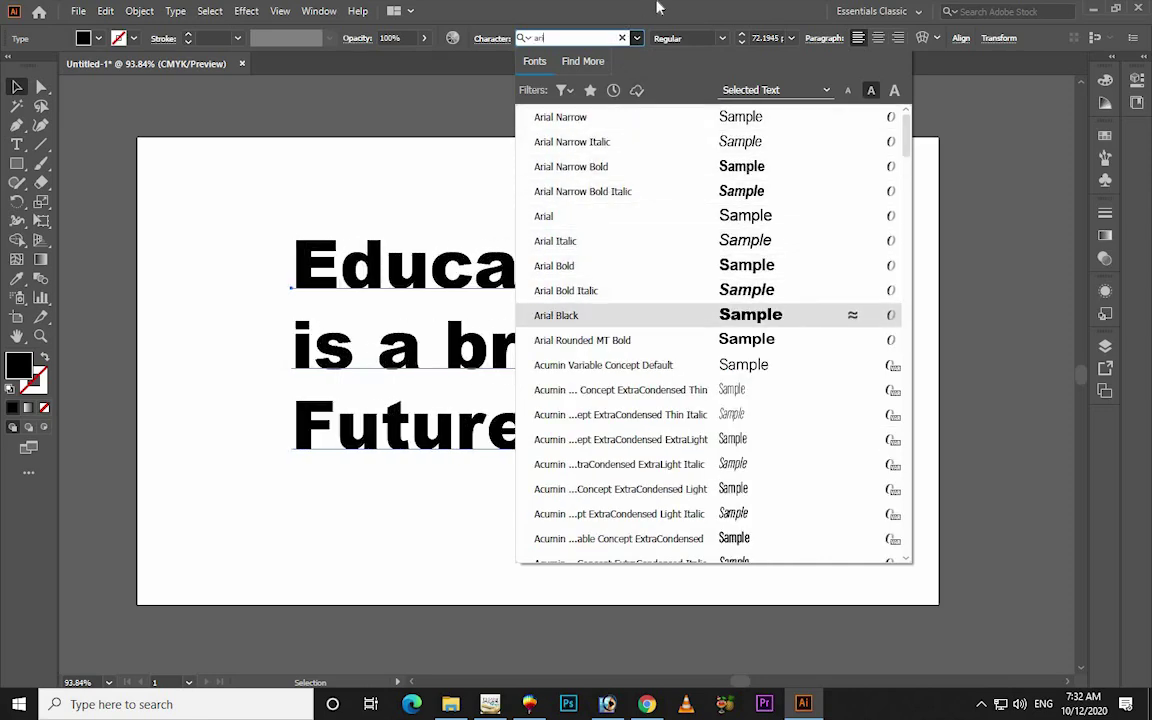
key(Return)
Create outlines from the text and make them one compound path.
right_click(491, 275)
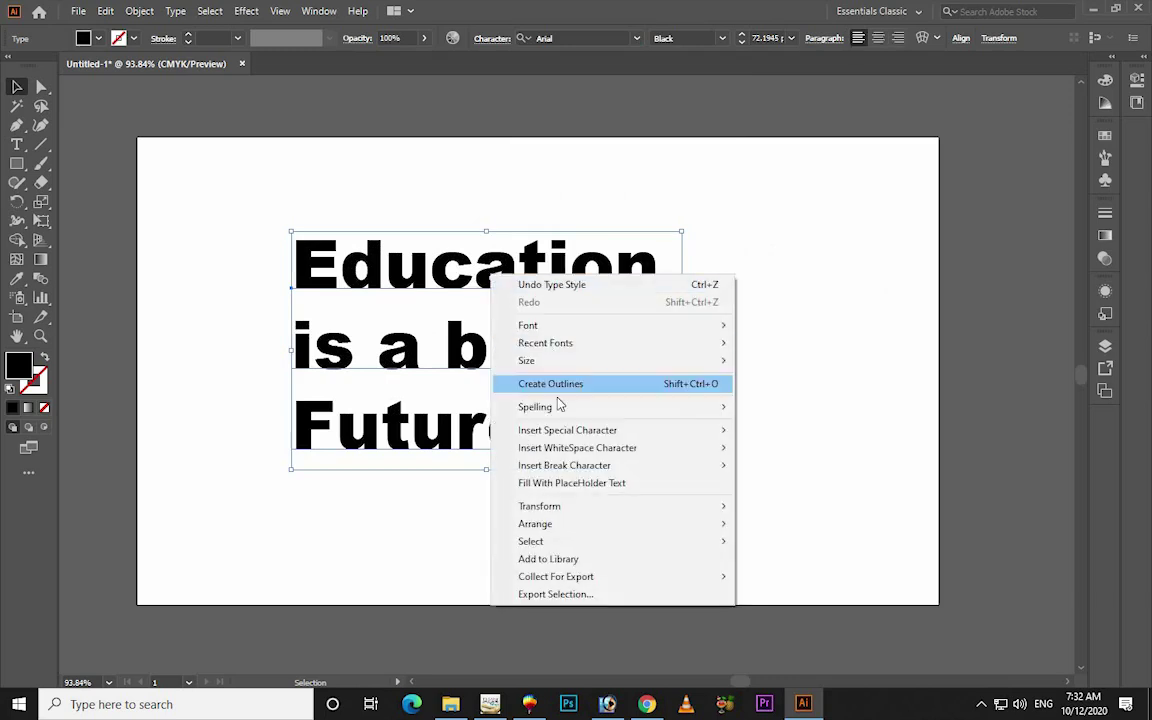
click(548, 384)
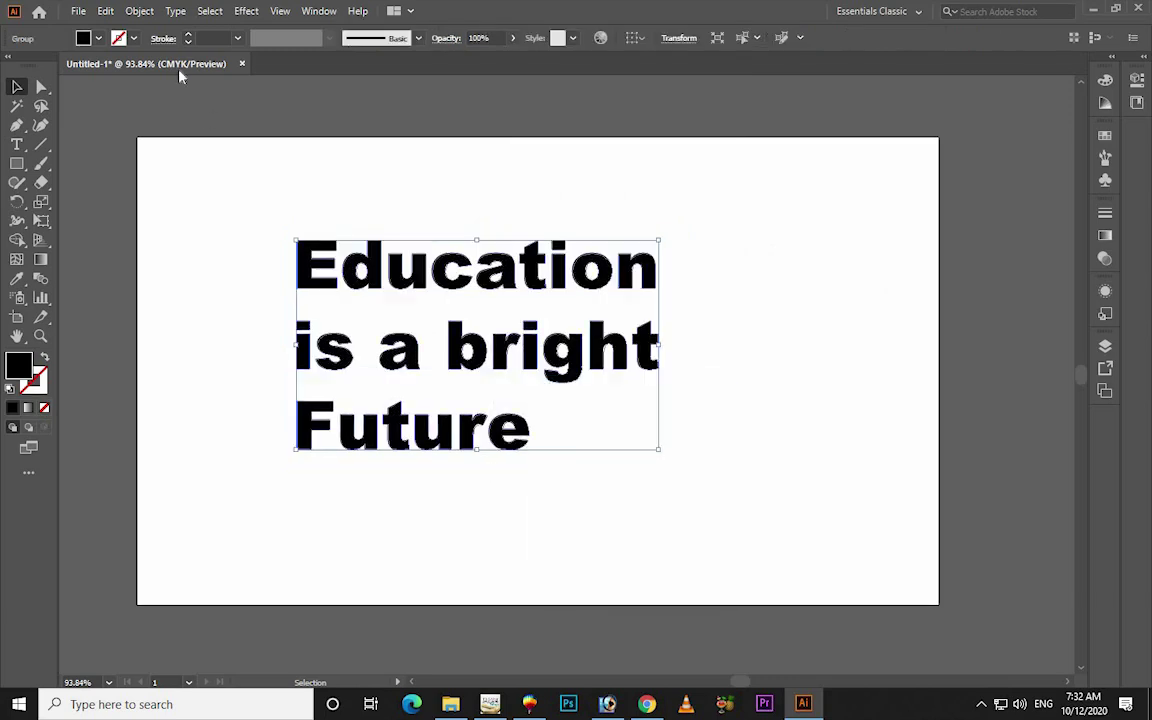
click(139, 11)
click(378, 576)
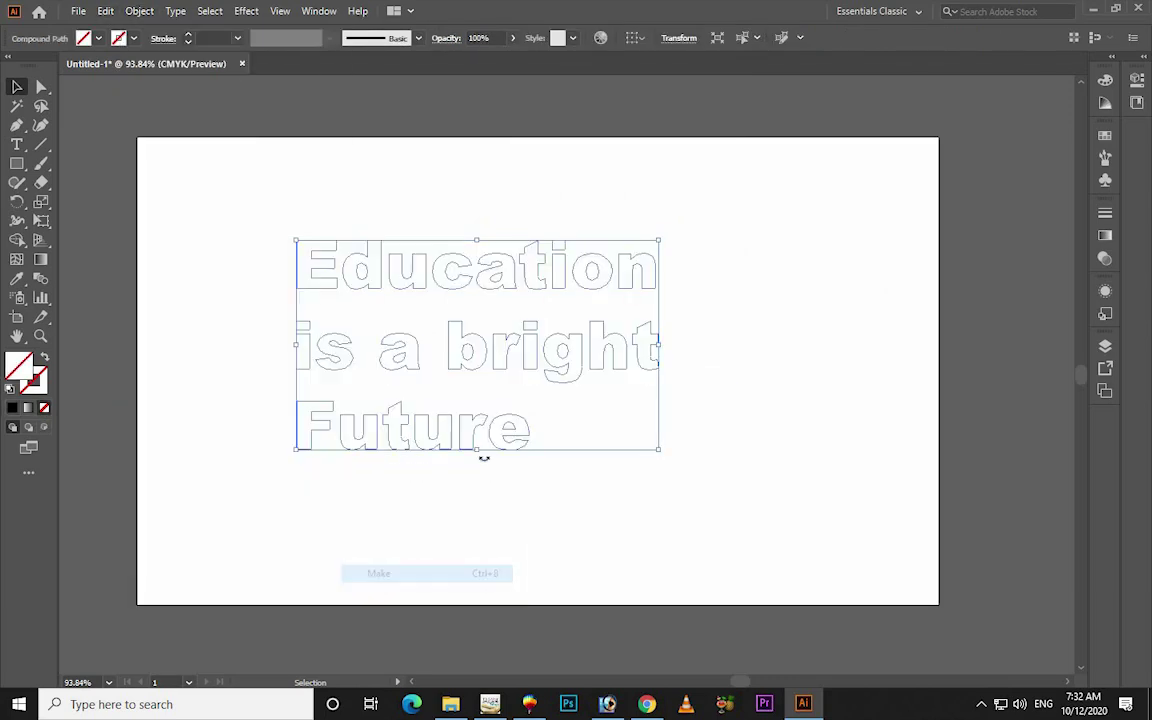
Show the Appearance panel as a floating panel.
click(319, 11)
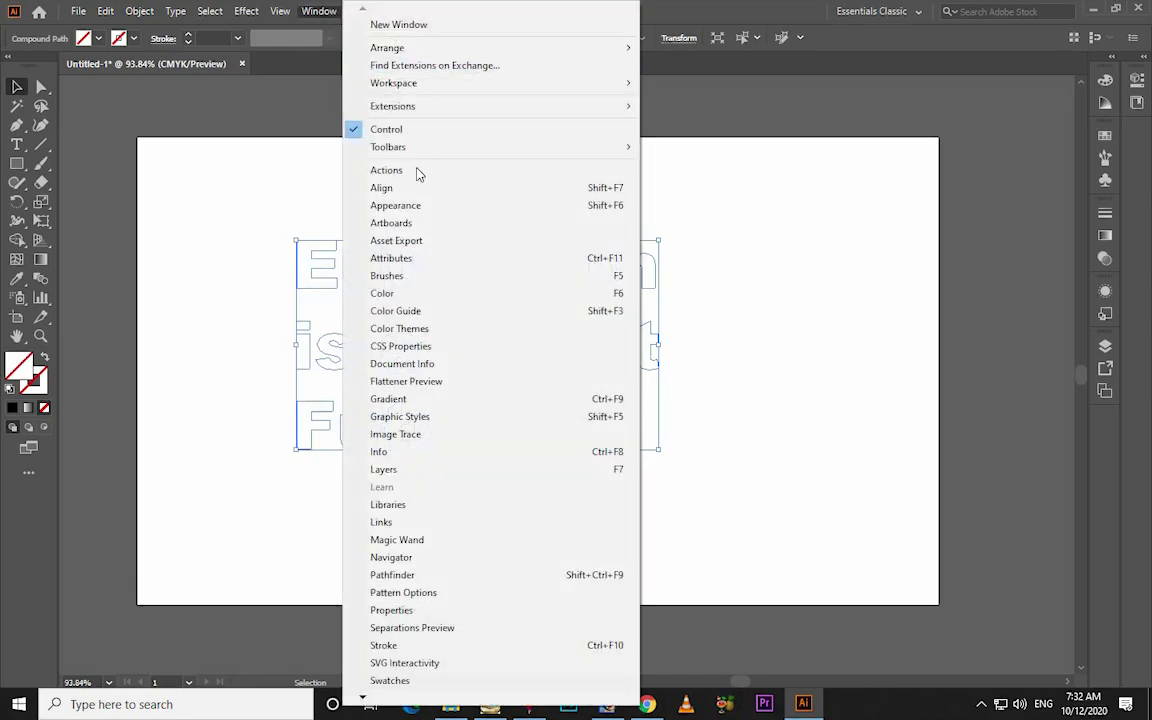
click(424, 206)
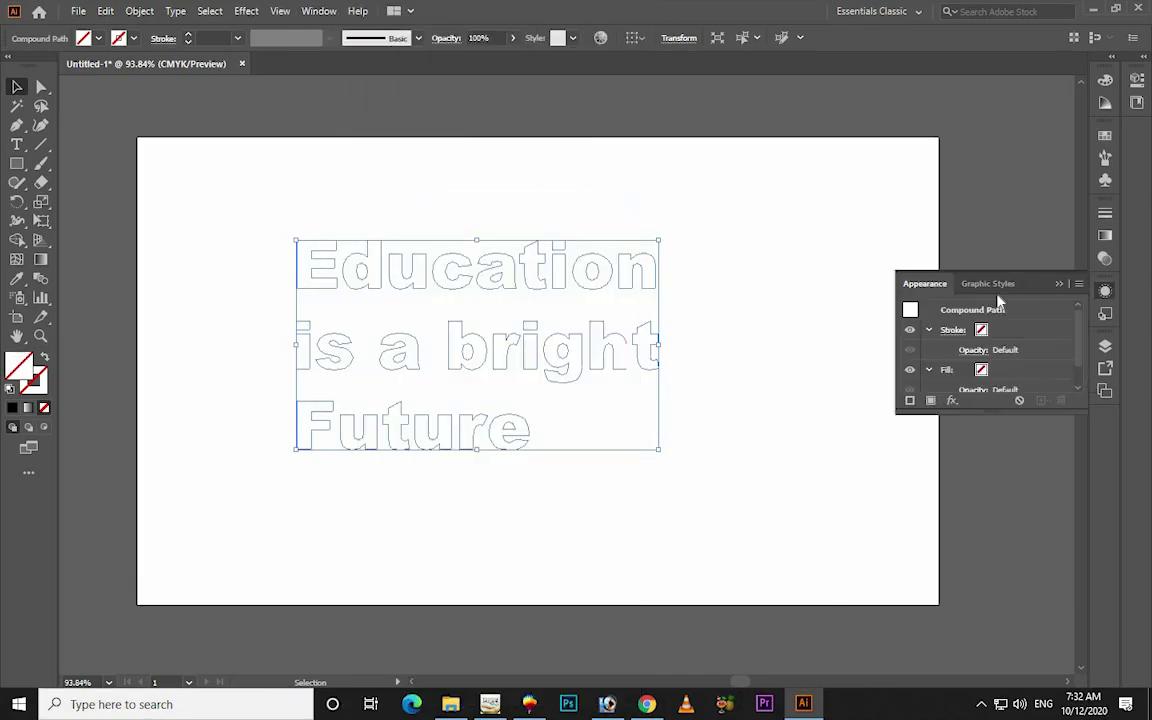
drag(968, 283, 1037, 290)
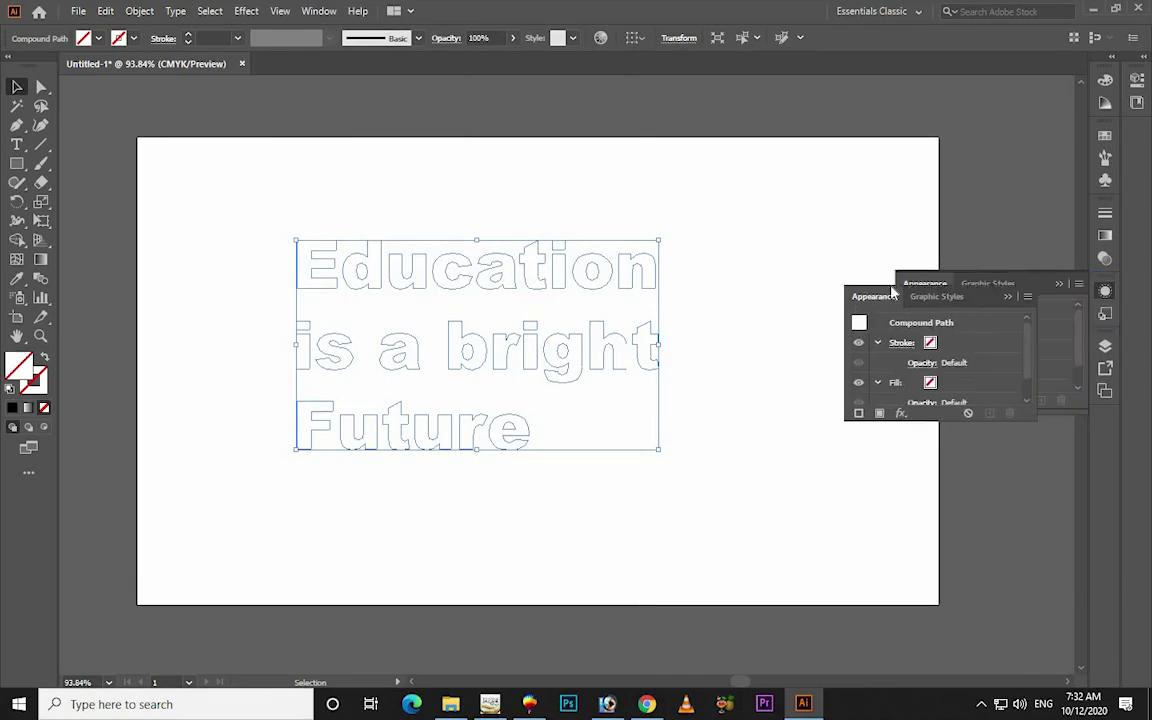
drag(1037, 290, 885, 289)
Zoom in, return to 100% and pan so the outlined text is fully visible.
key(z)
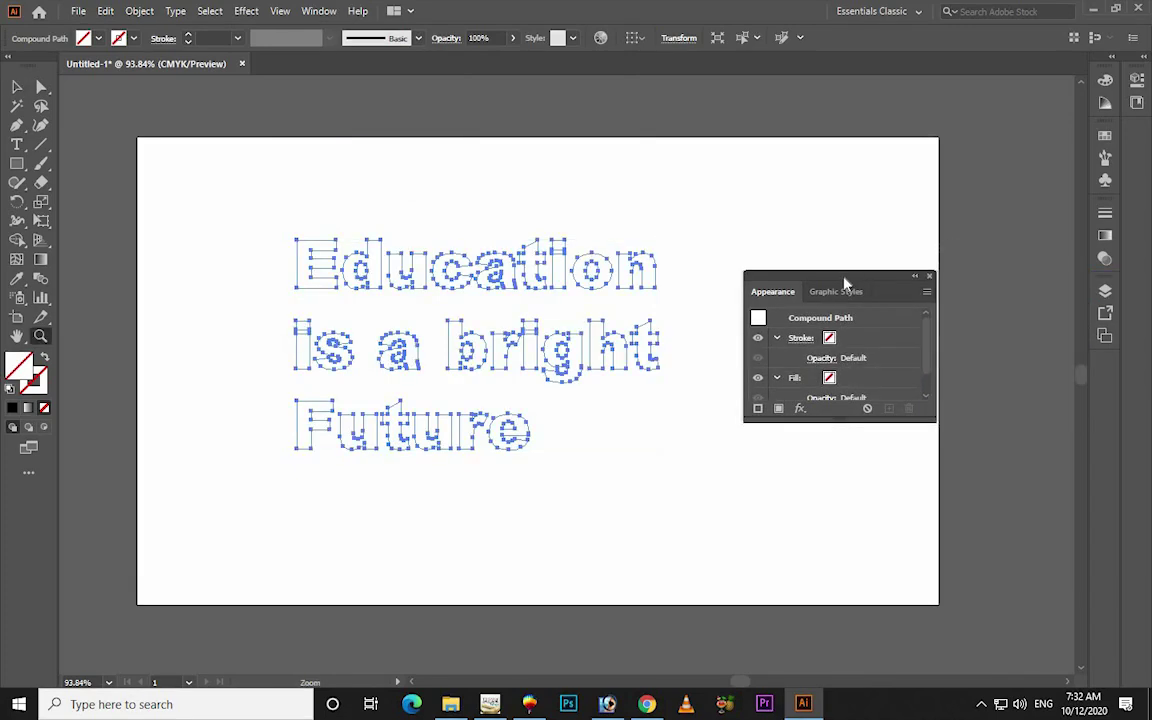
drag(724, 410, 380, 362)
key(ctrl+1)
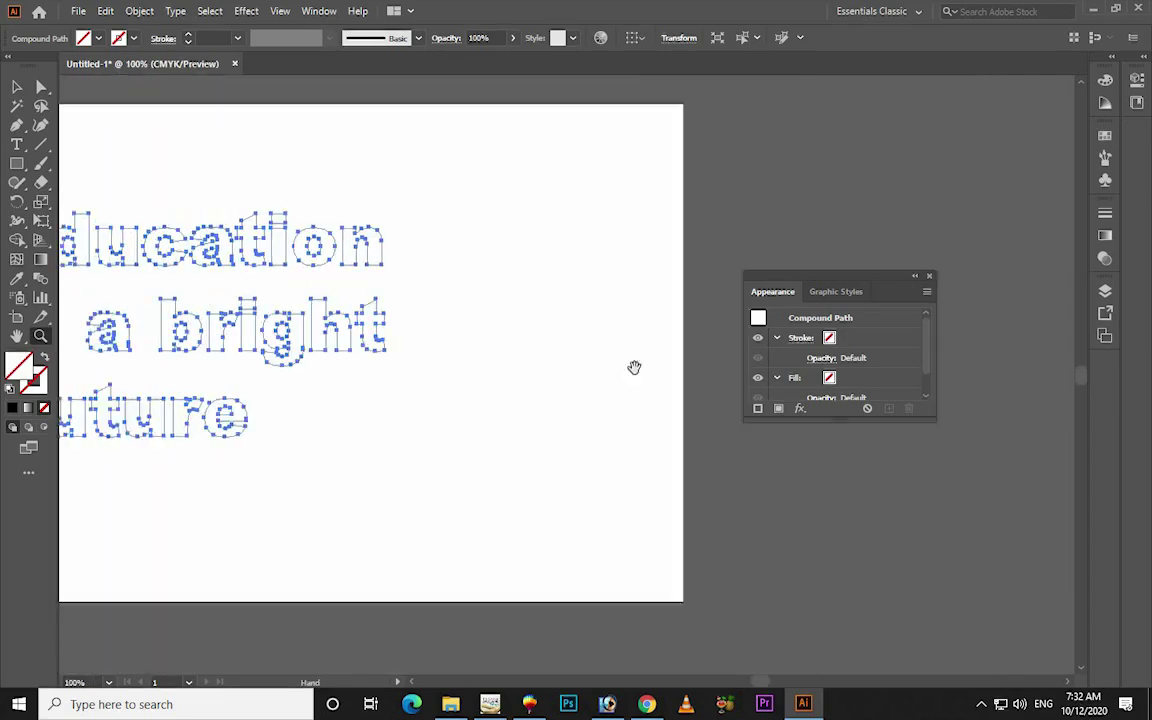
drag(632, 367, 665, 443)
drag(601, 400, 584, 373)
click(17, 87)
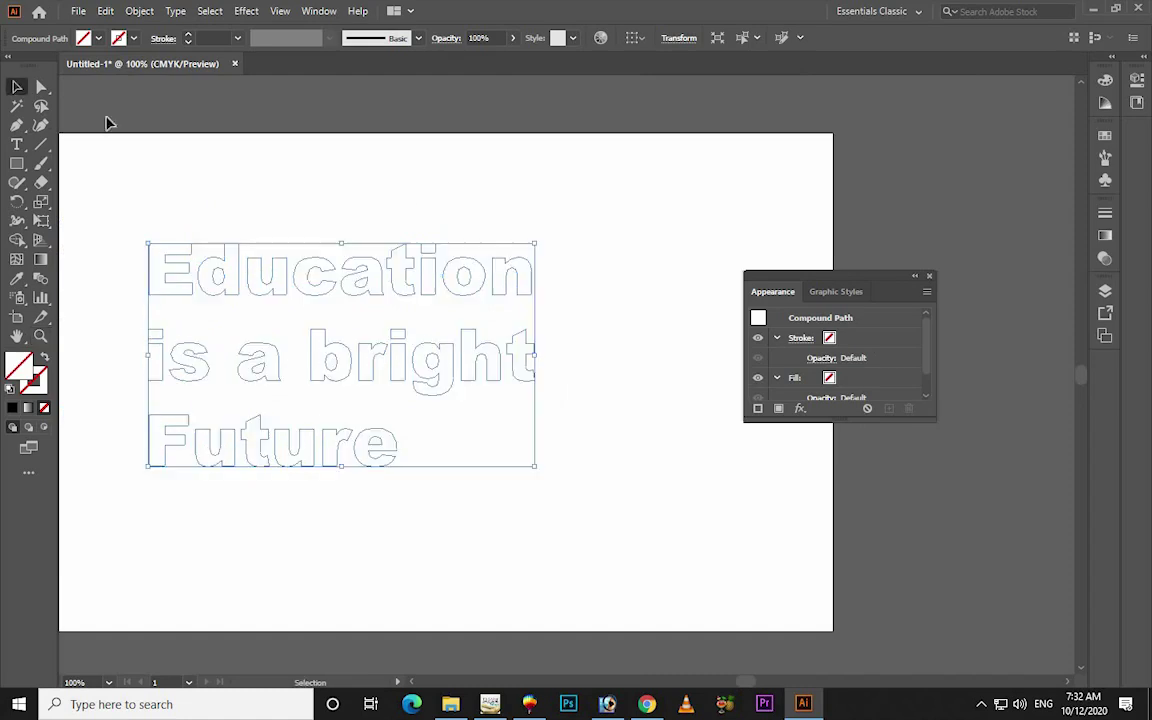
Set the compound path's fill to black in the Appearance panel.
click(827, 381)
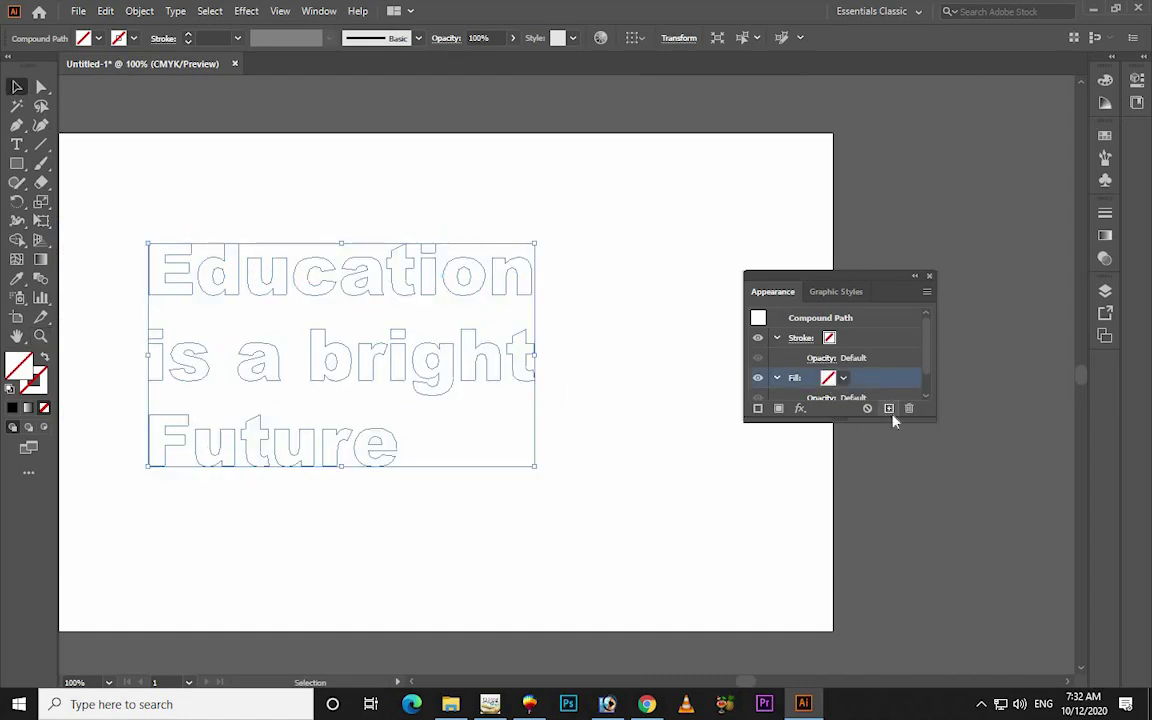
drag(854, 418, 855, 510)
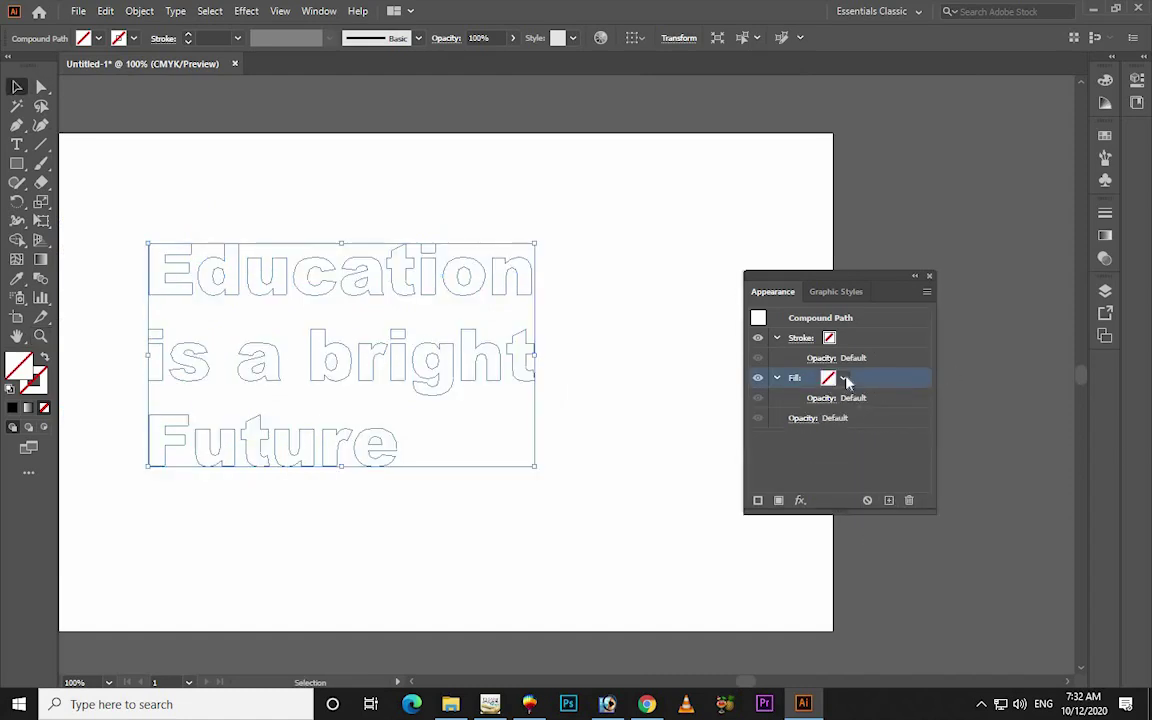
click(843, 378)
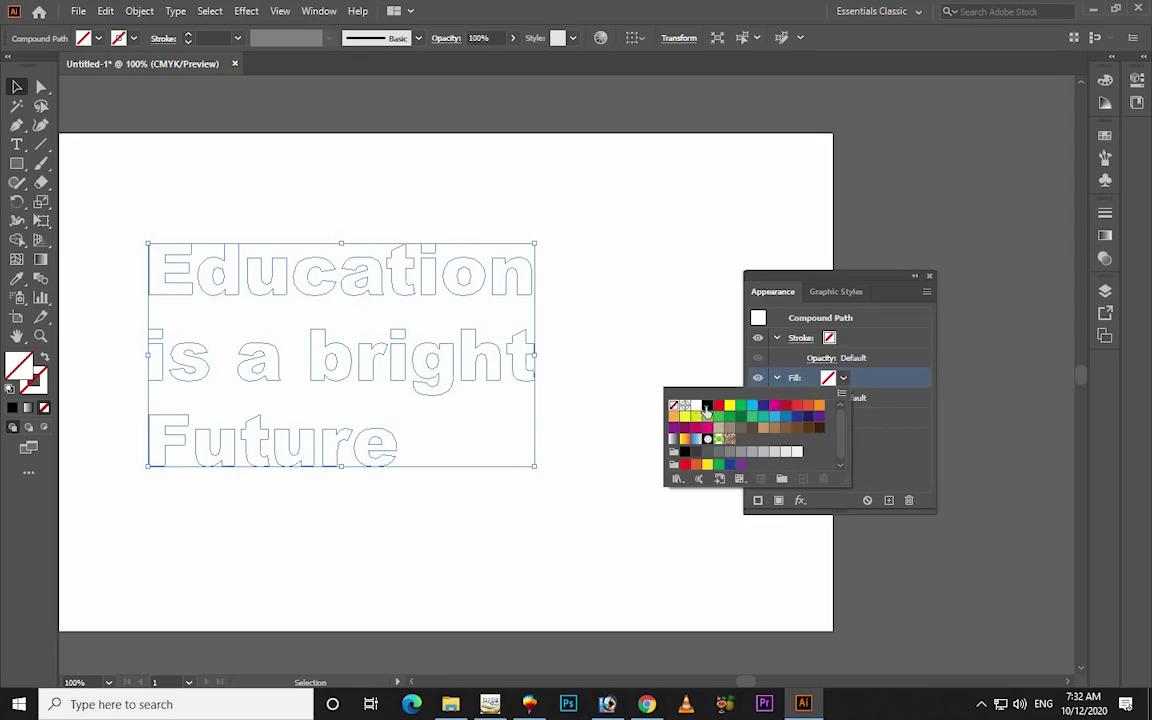
click(707, 406)
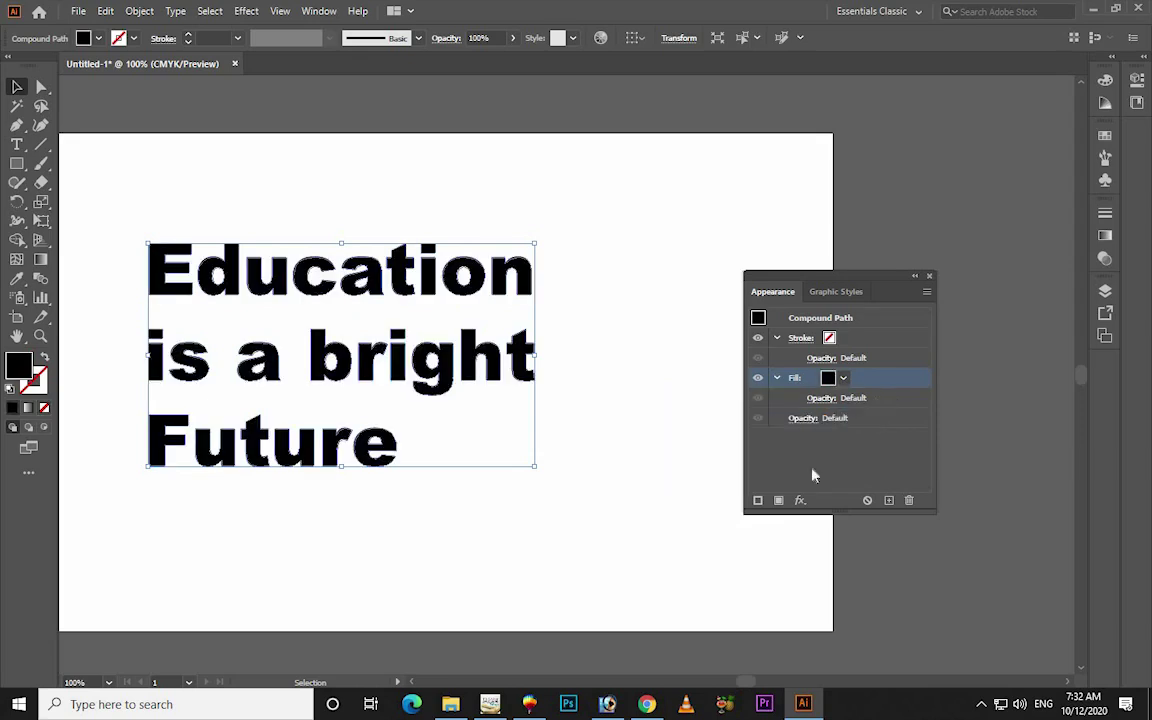
Add a second fill to the text and make it cyan.
click(779, 500)
click(872, 420)
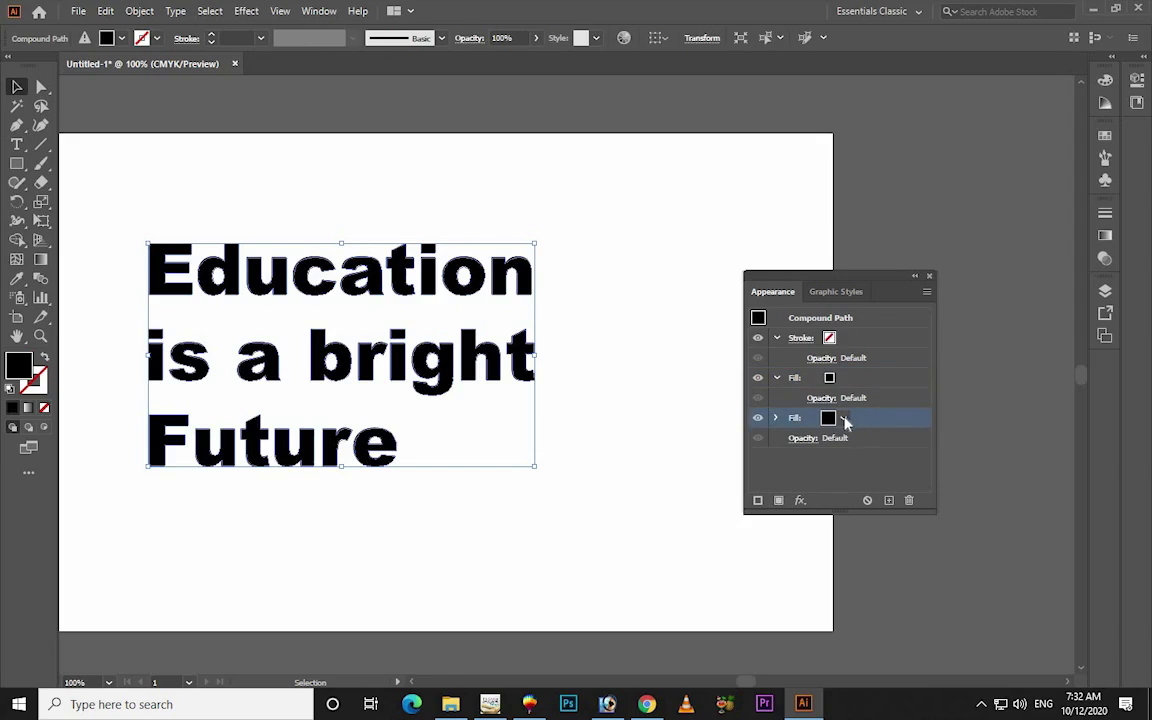
click(843, 418)
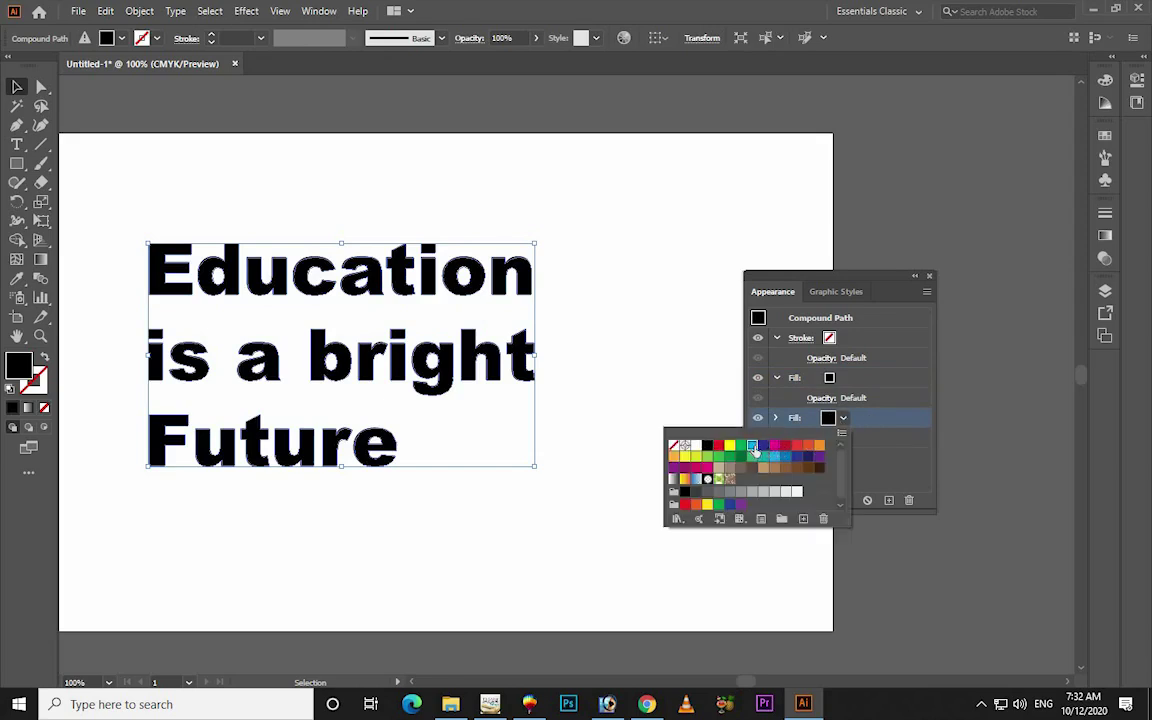
click(752, 446)
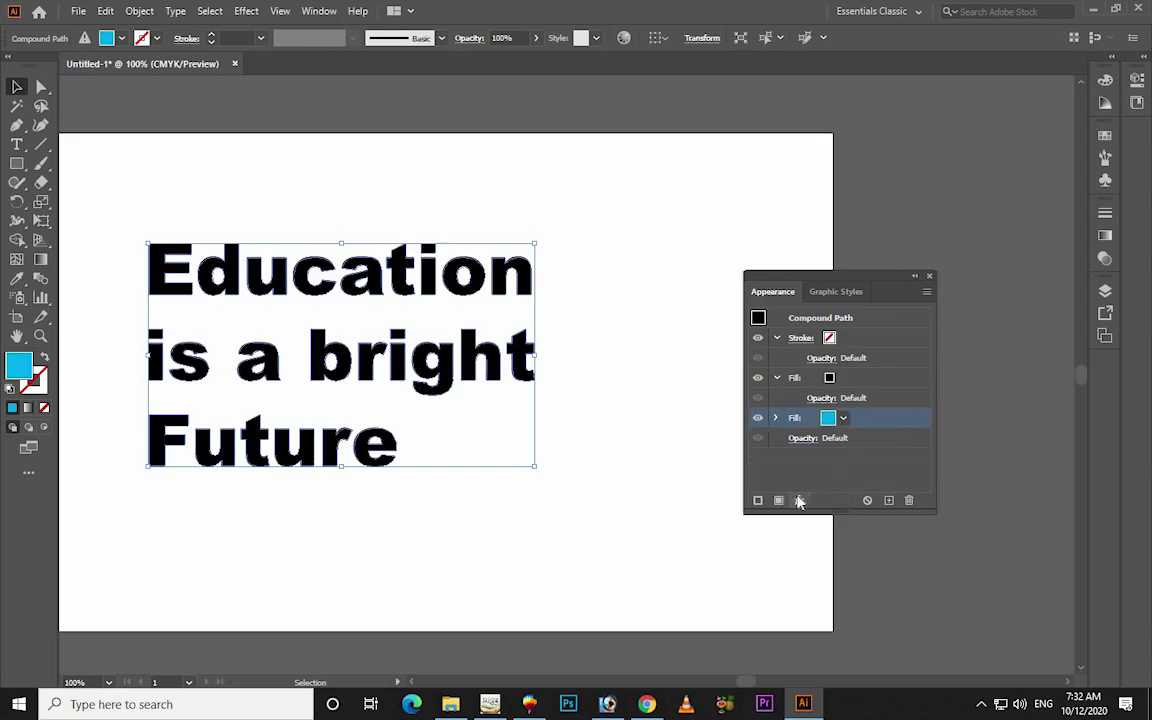
click(800, 500)
mouse_move(858, 175)
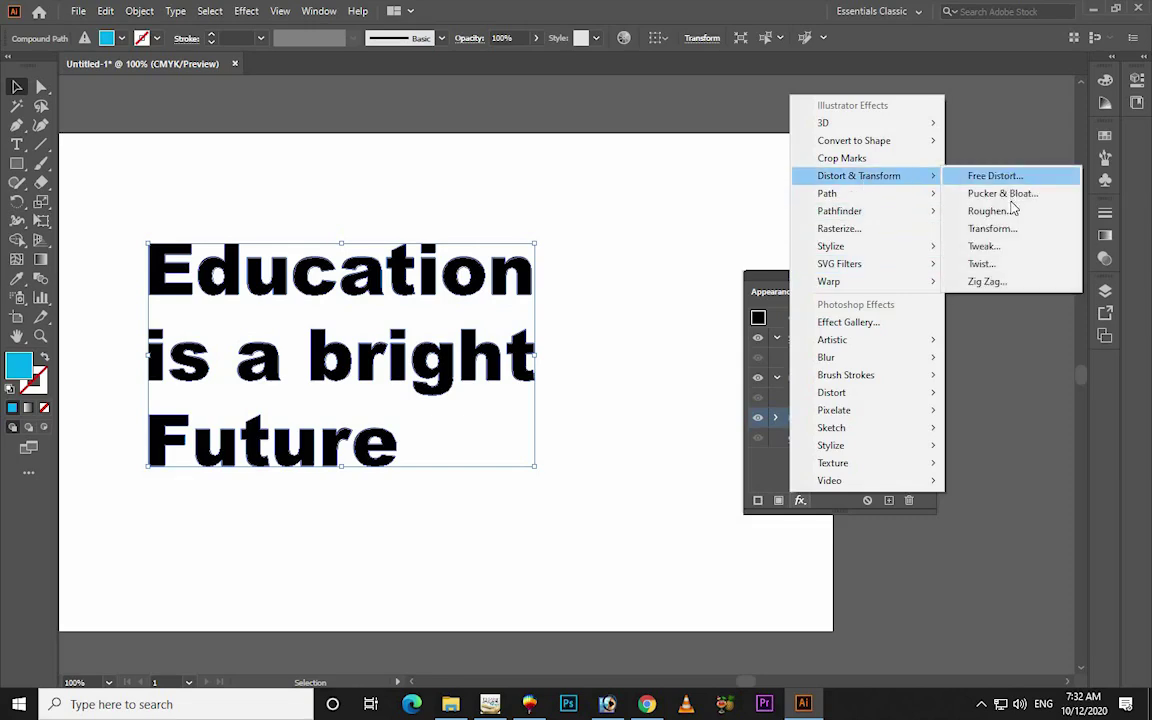
Apply a Transform effect moving the cyan fill -0.5694 in horizontally, 0.8056 in vertically.
click(995, 236)
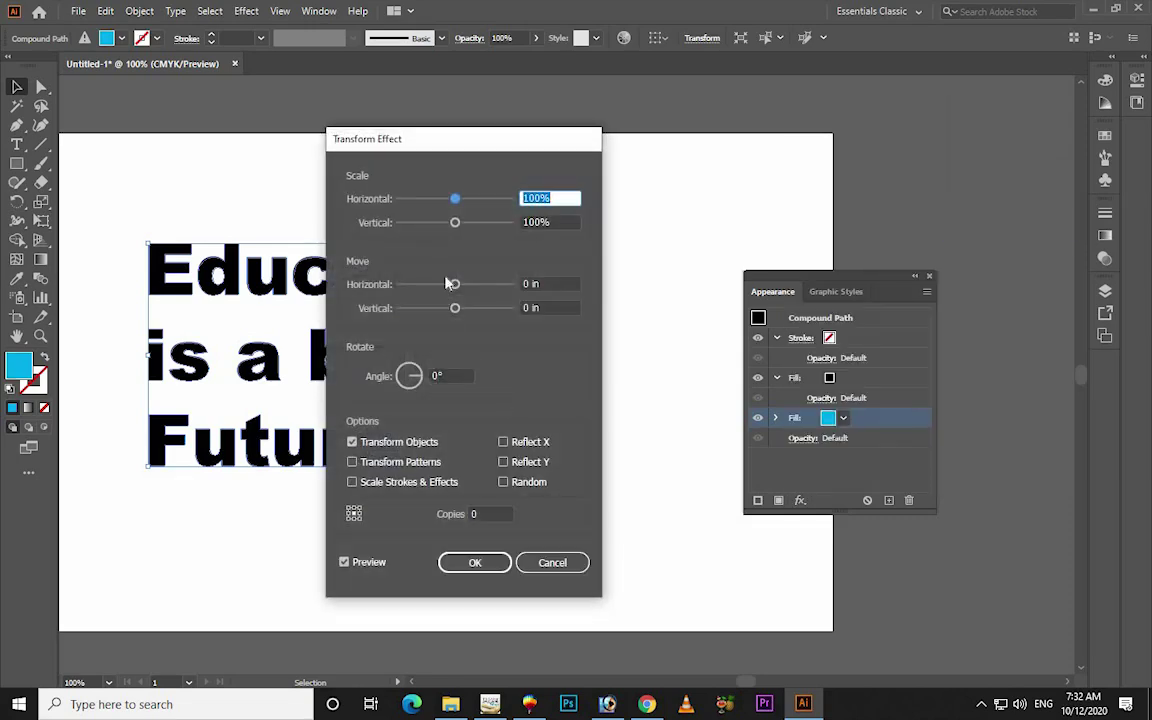
mouse_move(457, 287)
mouse_down()
mouse_move(443, 287)
mouse_move(463, 308)
mouse_move(432, 289)
mouse_move(487, 308)
mouse_up()
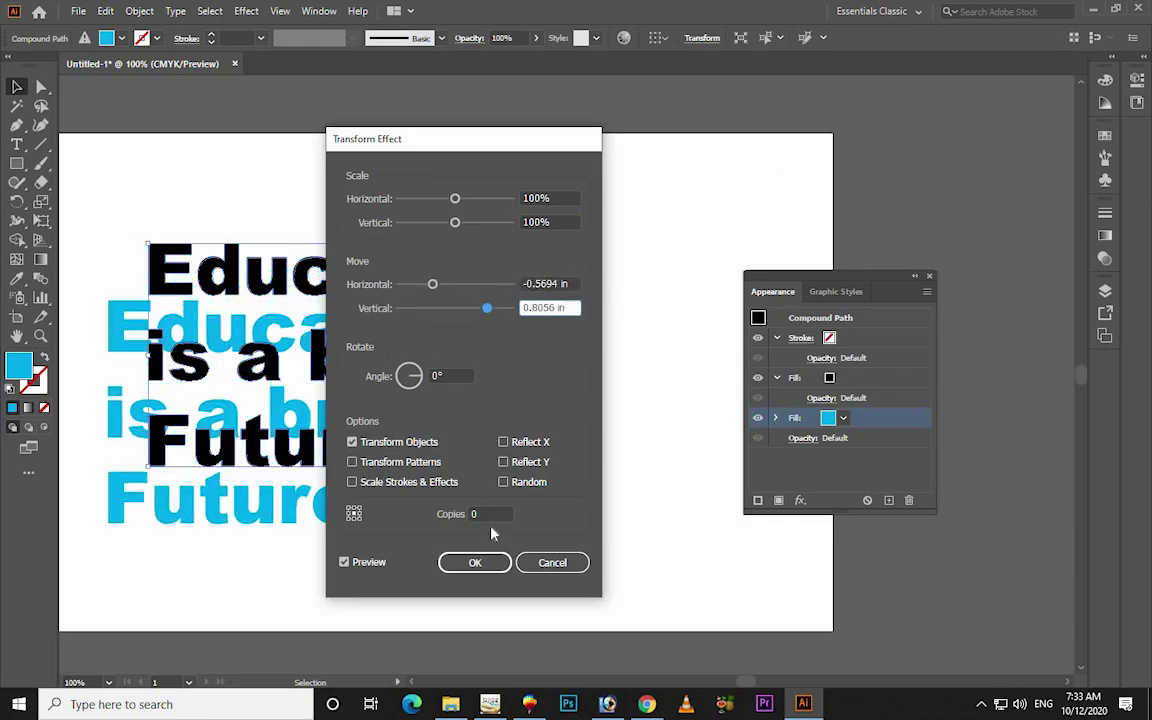
click(466, 568)
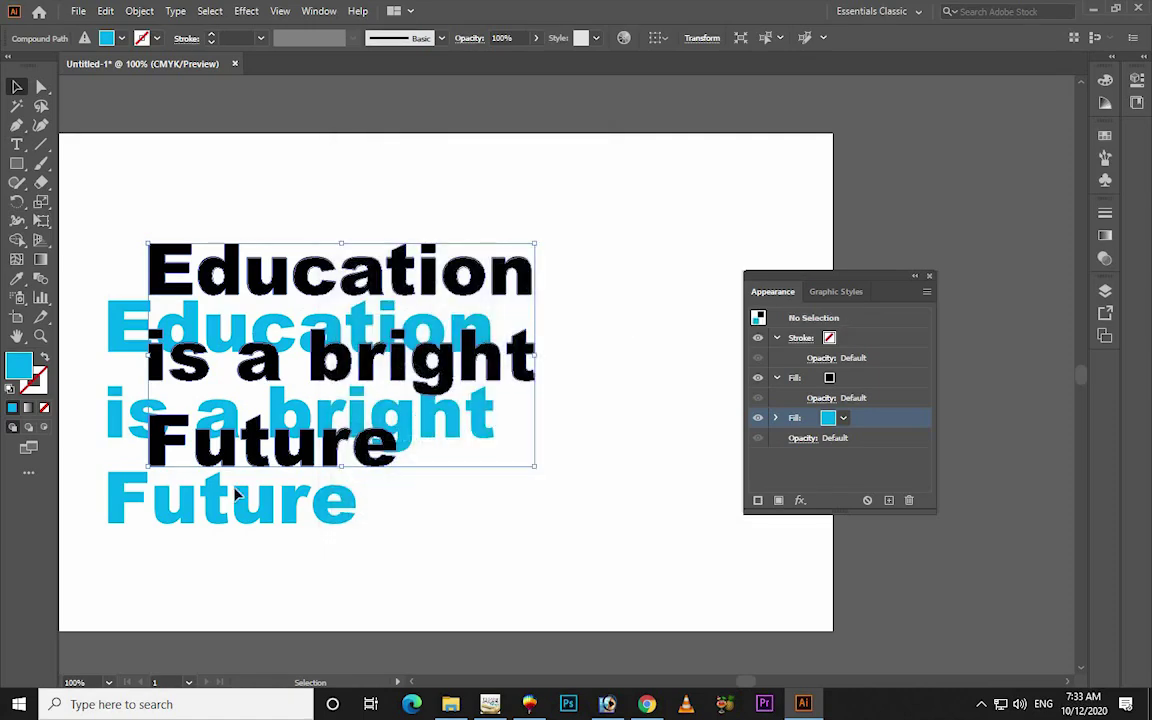
Move the text further right on the artboard.
click(590, 400)
click(281, 498)
drag(398, 481, 555, 478)
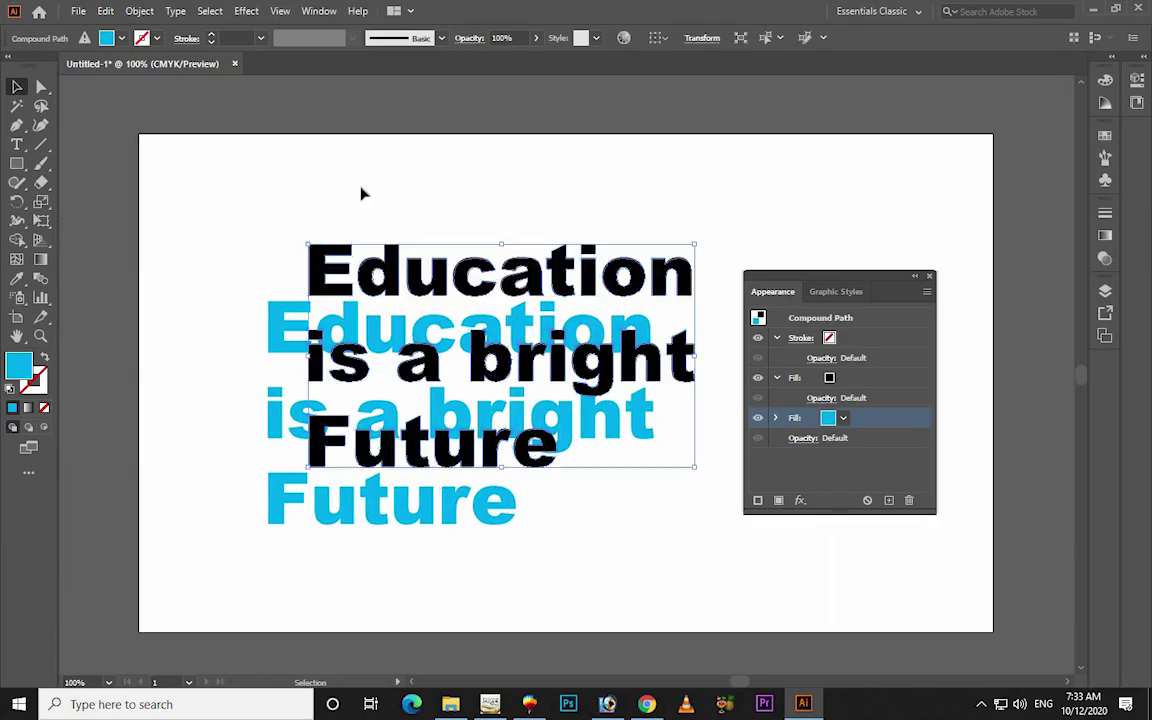
Expand the text's appearance and ungroup the black and cyan copies.
click(139, 11)
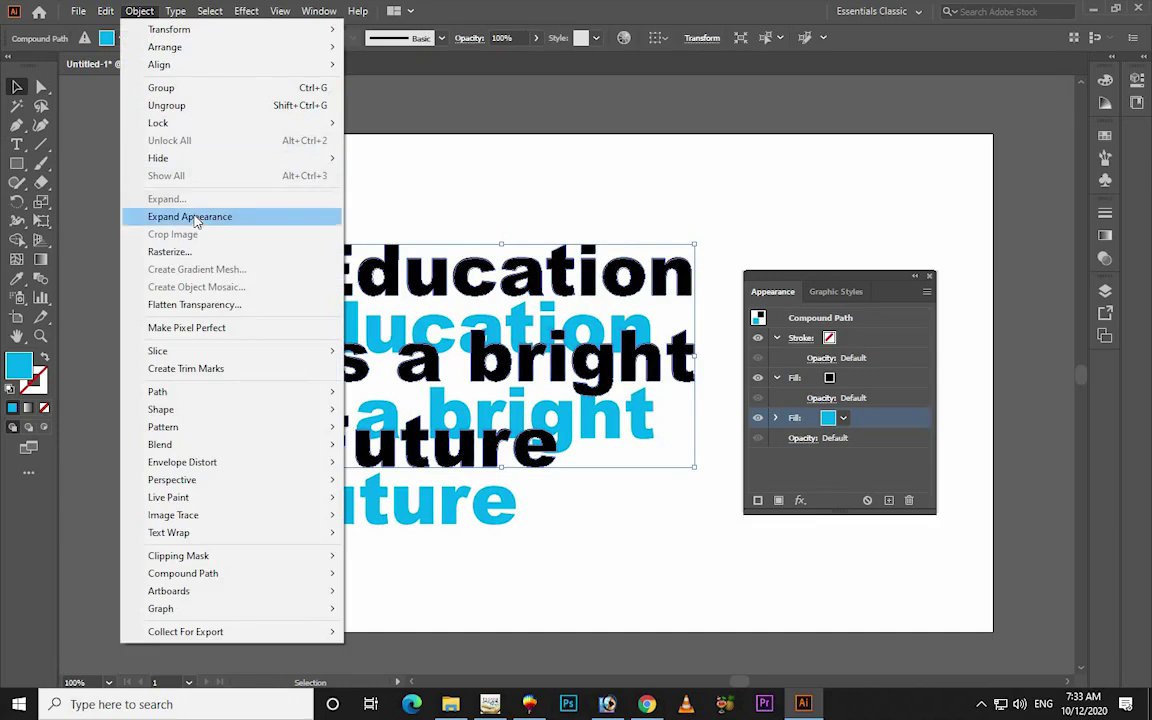
click(193, 216)
right_click(435, 298)
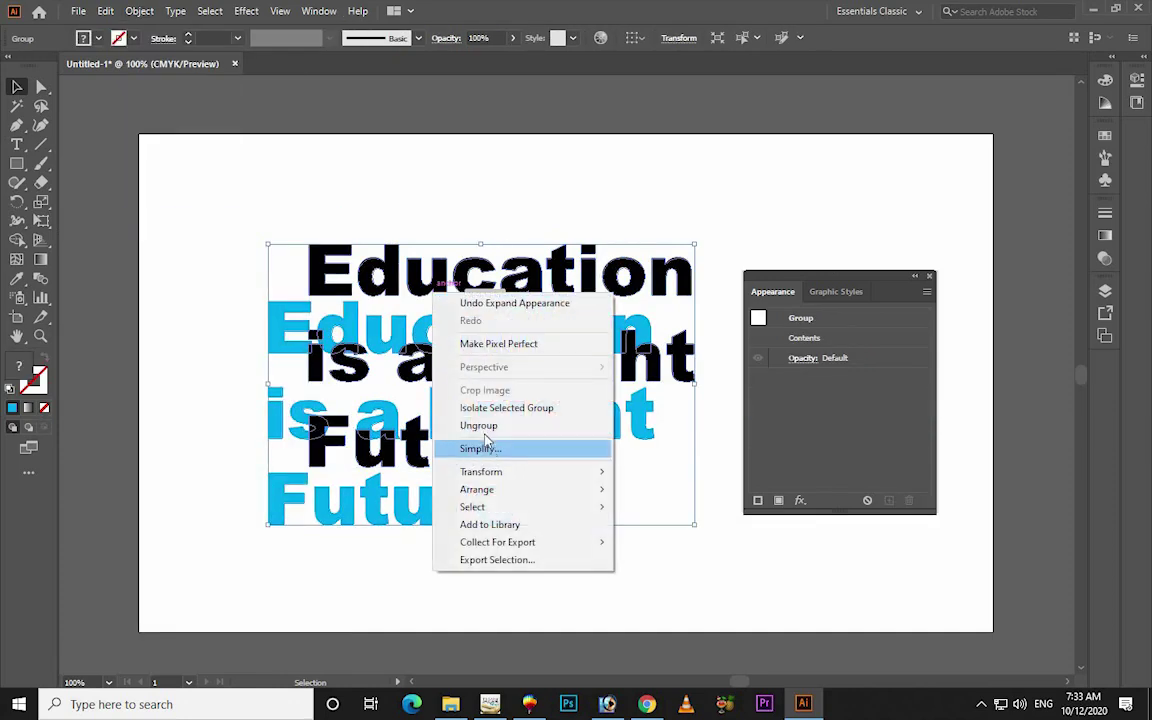
click(483, 430)
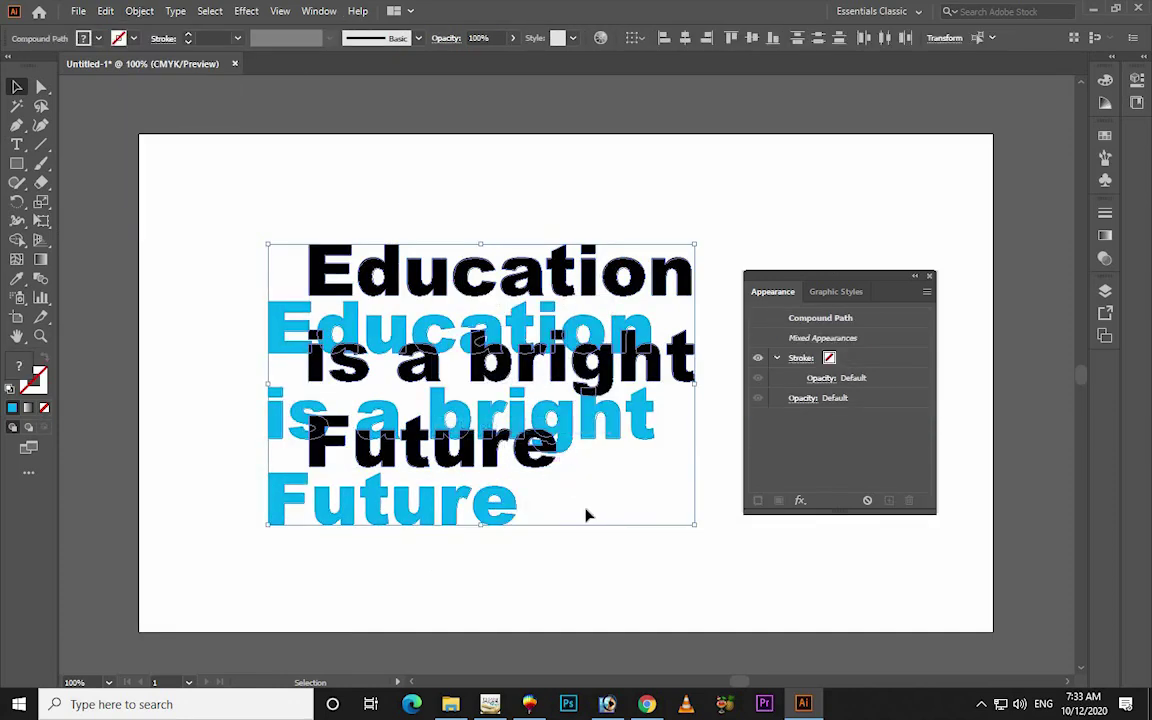
Blend the black and cyan text into a stepped 3D extrusion.
click(139, 11)
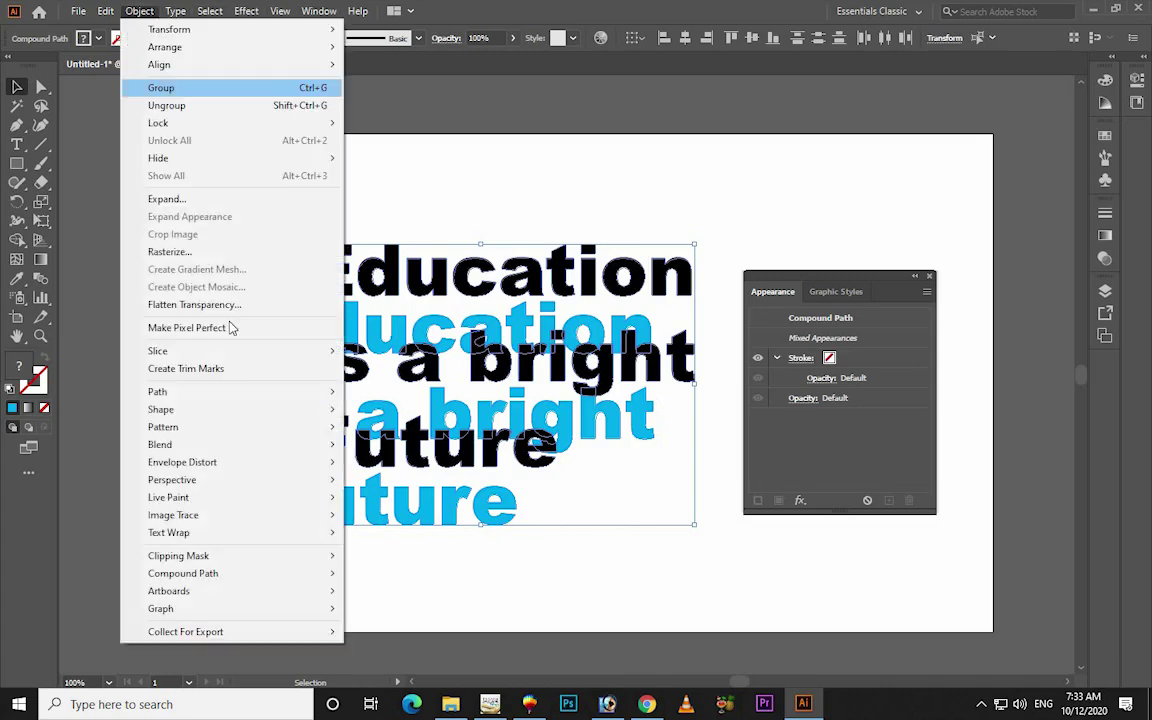
click(376, 444)
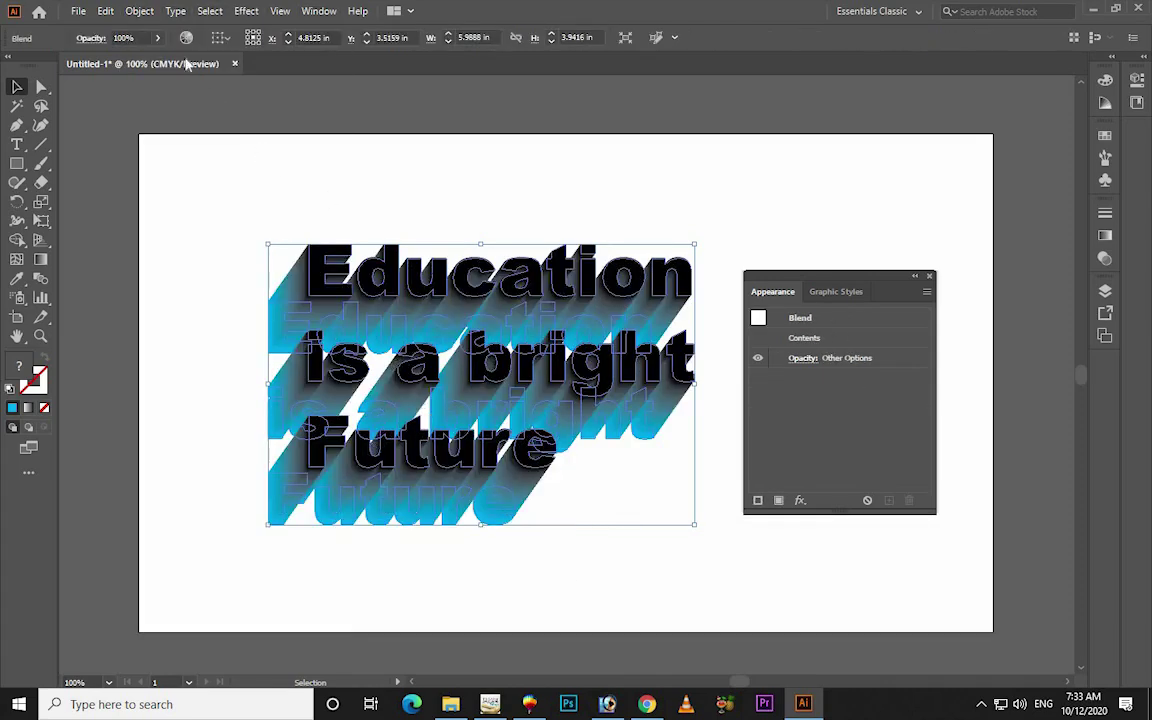
click(141, 12)
mouse_move(160, 444)
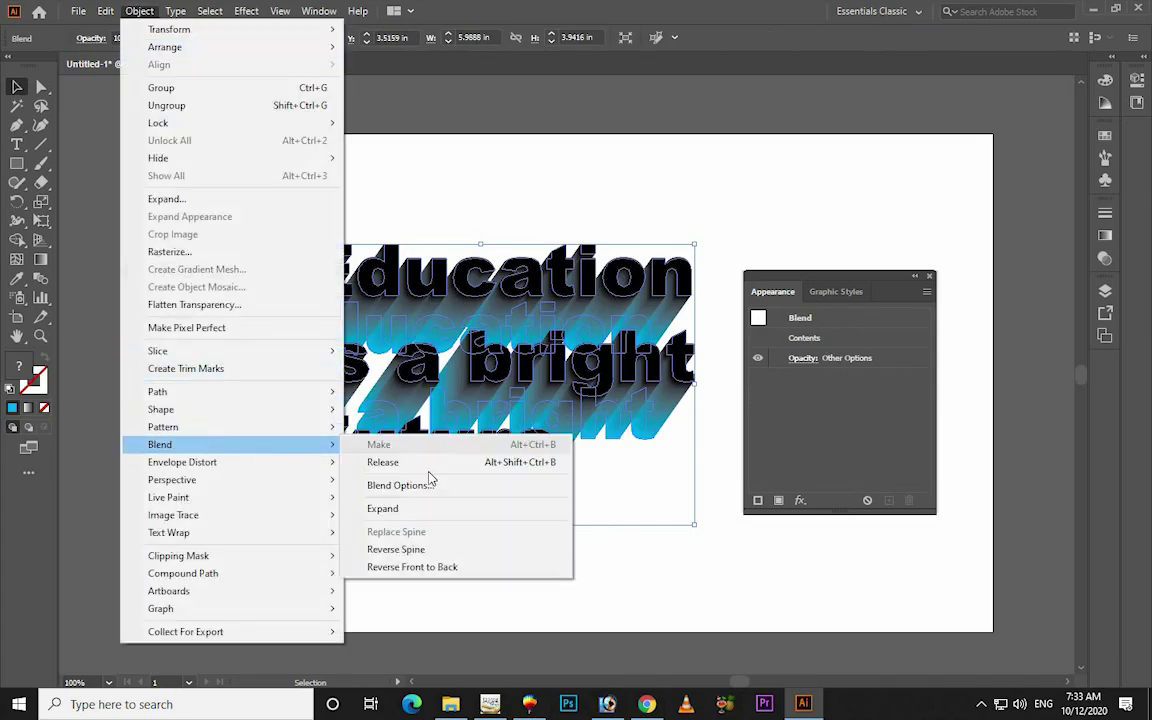
Preview Specified Steps and Specified Distance spacing, then confirm Smooth Color for the blend.
click(431, 484)
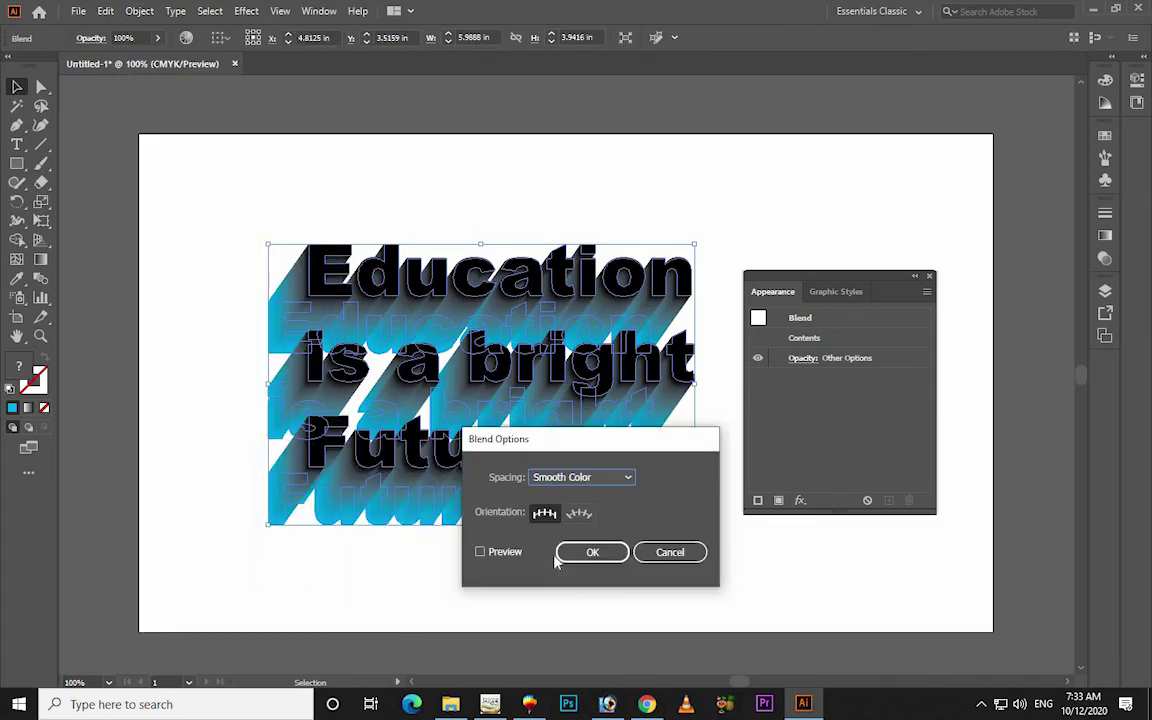
click(515, 553)
click(622, 478)
click(612, 514)
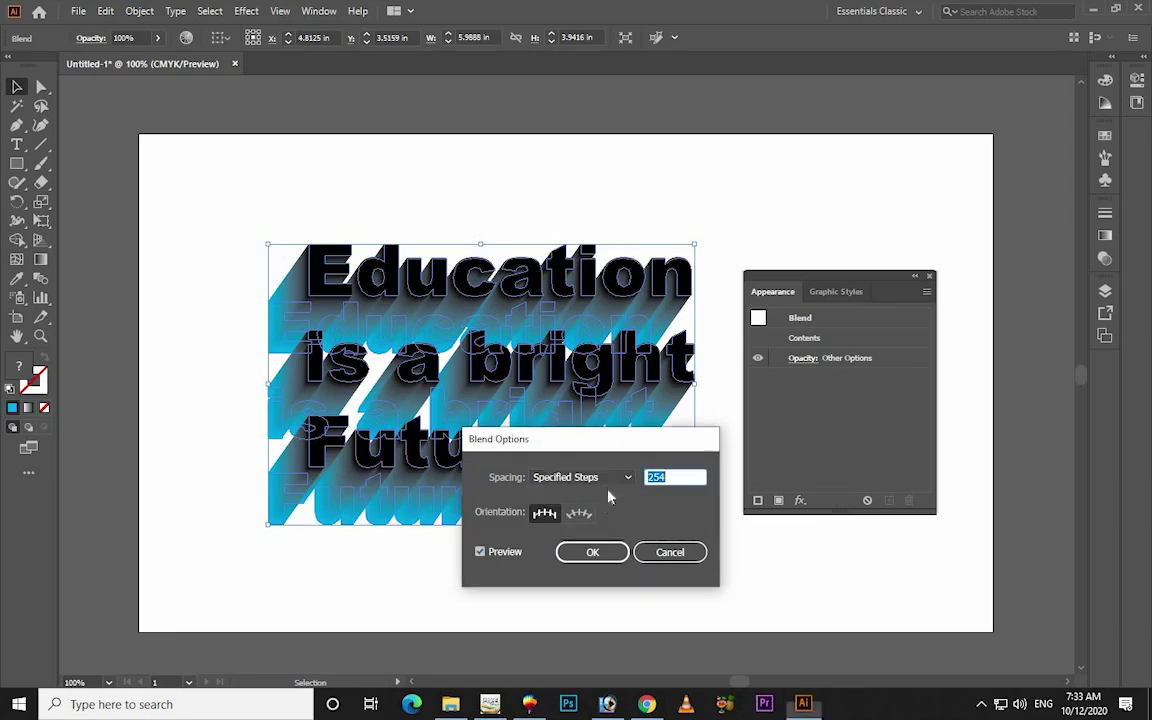
click(607, 477)
click(600, 531)
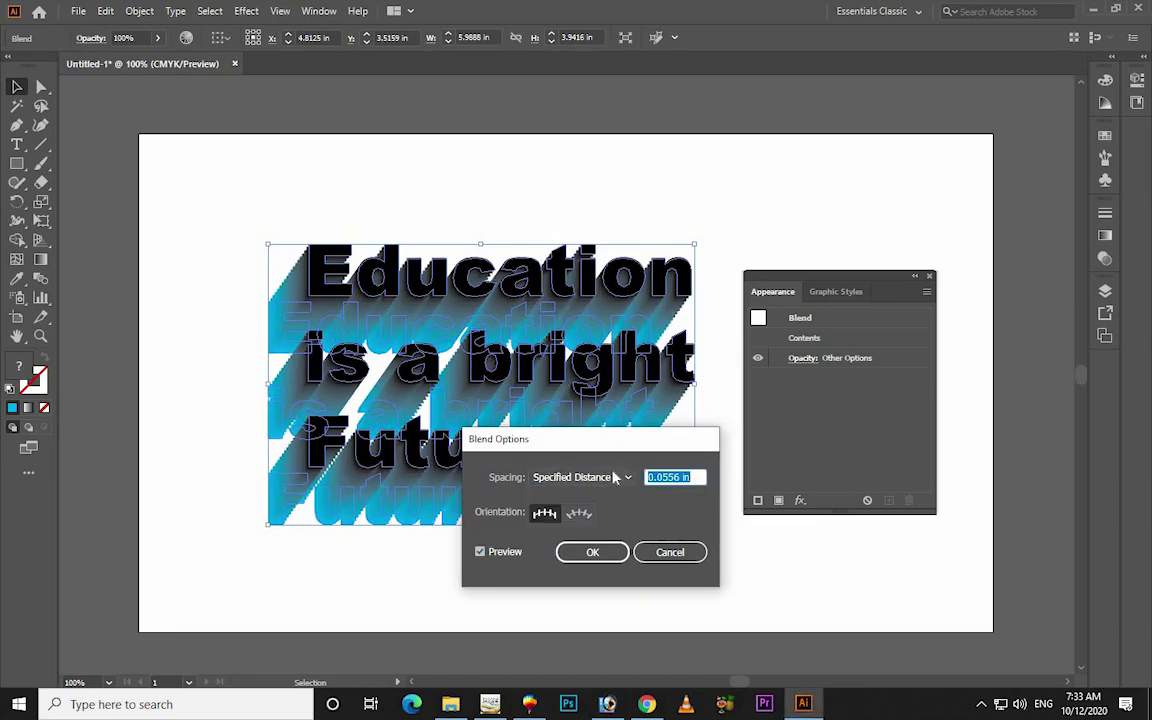
click(614, 477)
click(599, 424)
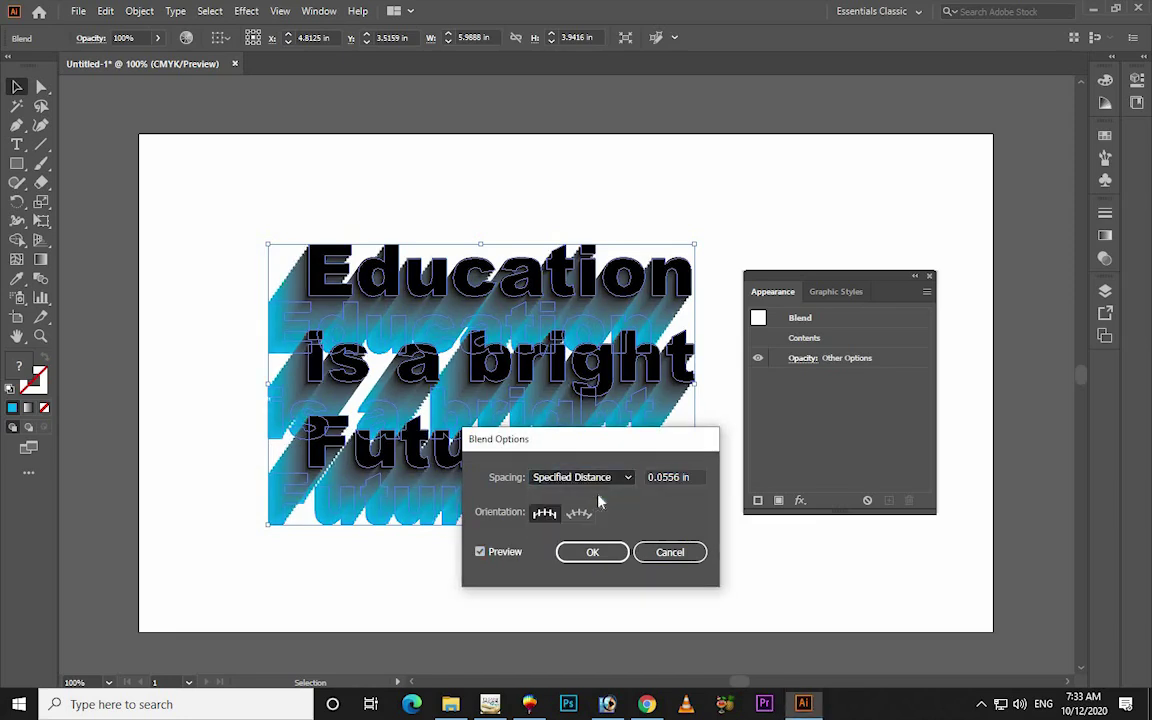
click(600, 552)
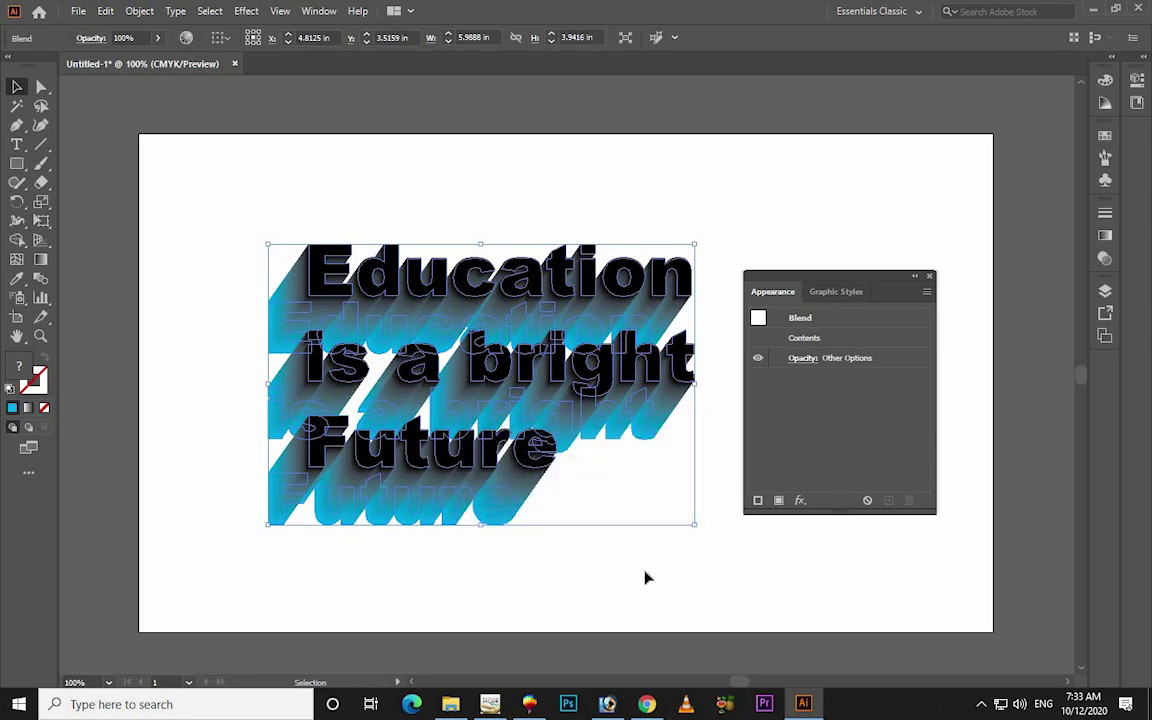
click(645, 577)
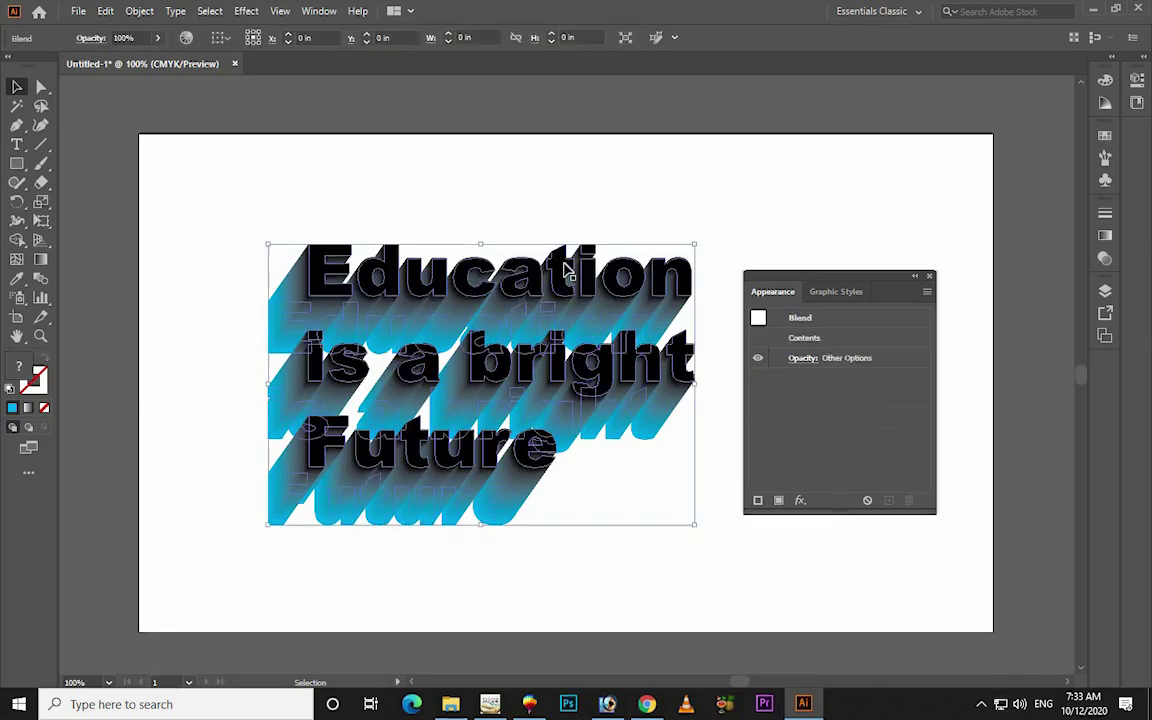
Inside the blend, change the back text copy's fill to white.
double_click(512, 245)
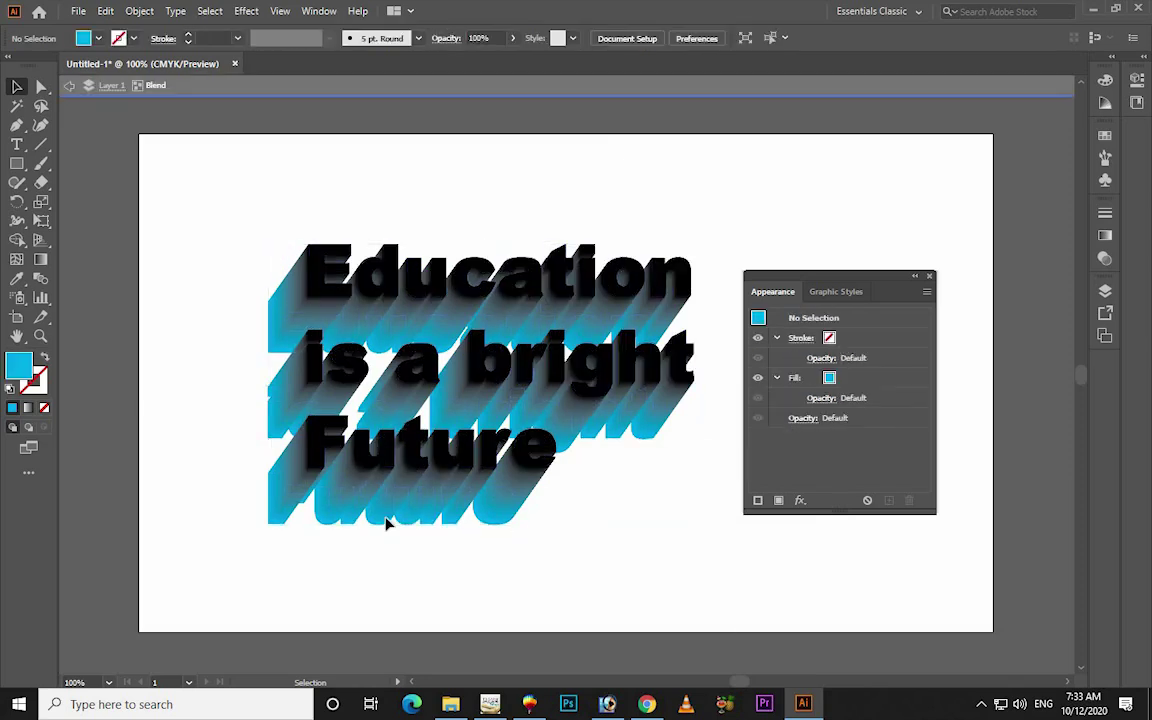
click(440, 520)
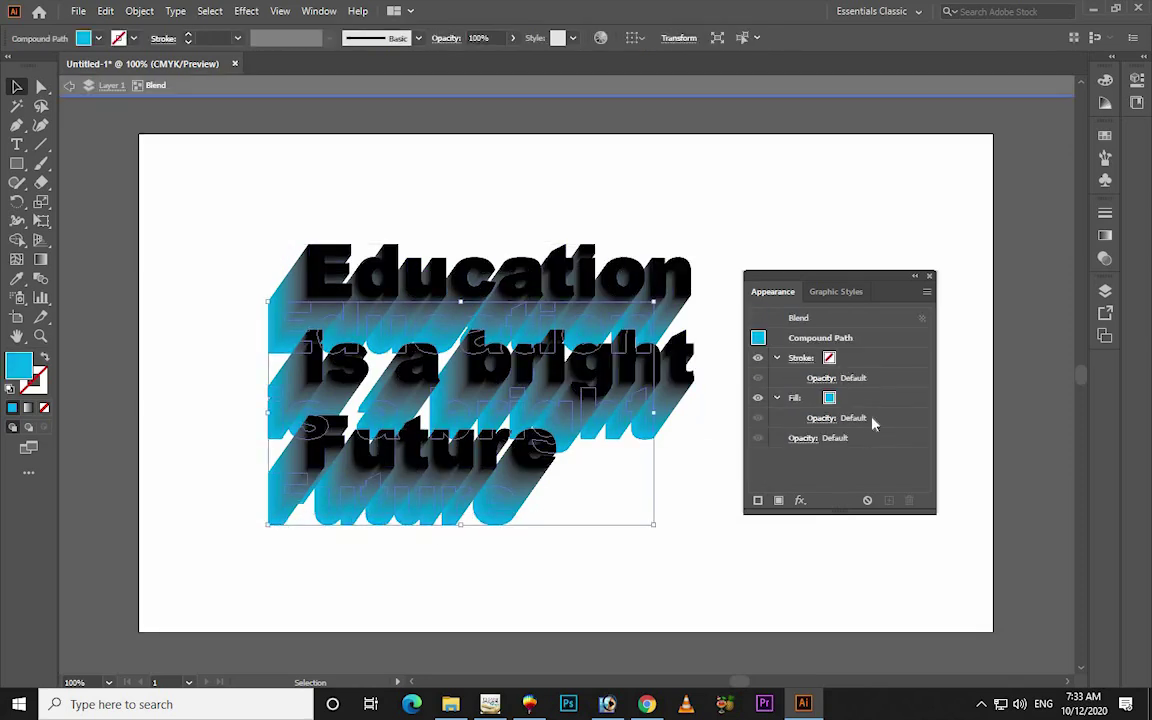
click(829, 400)
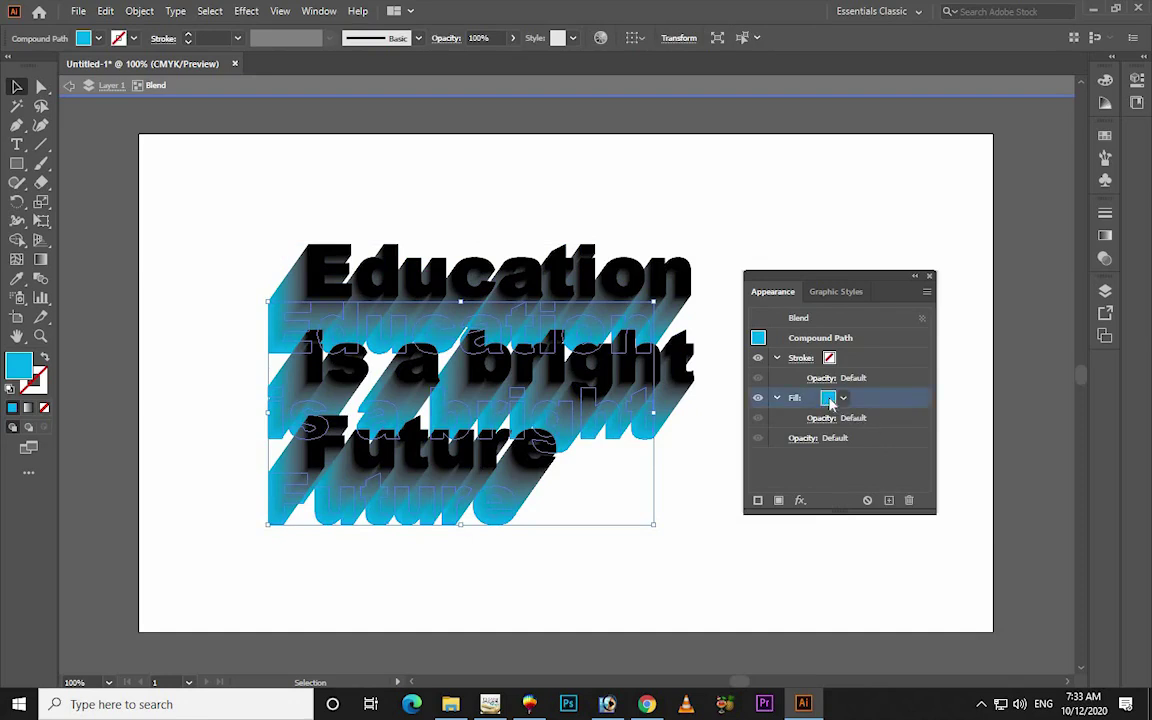
click(842, 400)
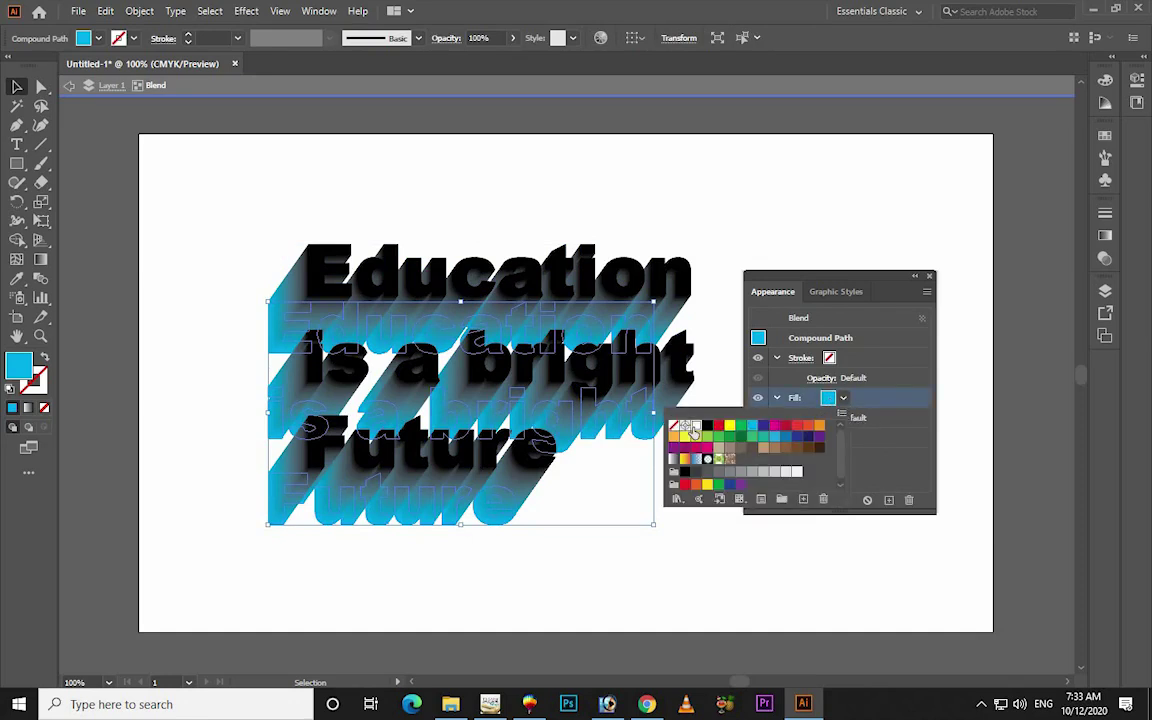
click(694, 430)
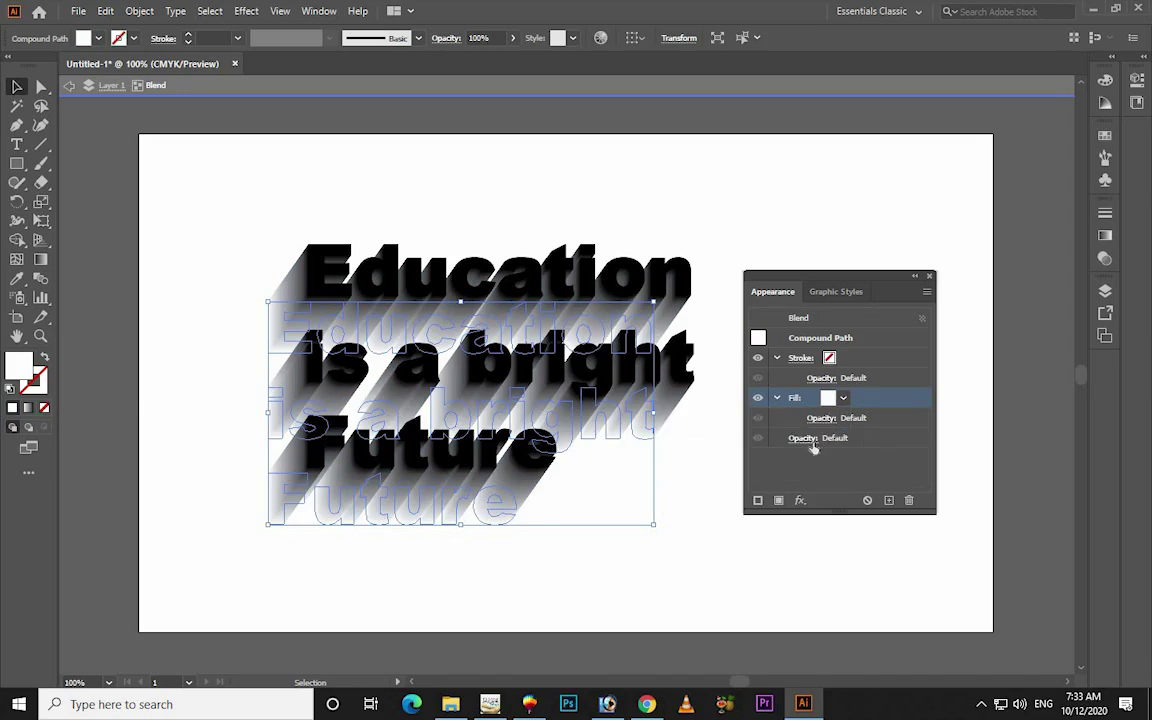
Lower the back copy's opacity to 4% and nudge it slightly into place.
click(812, 443)
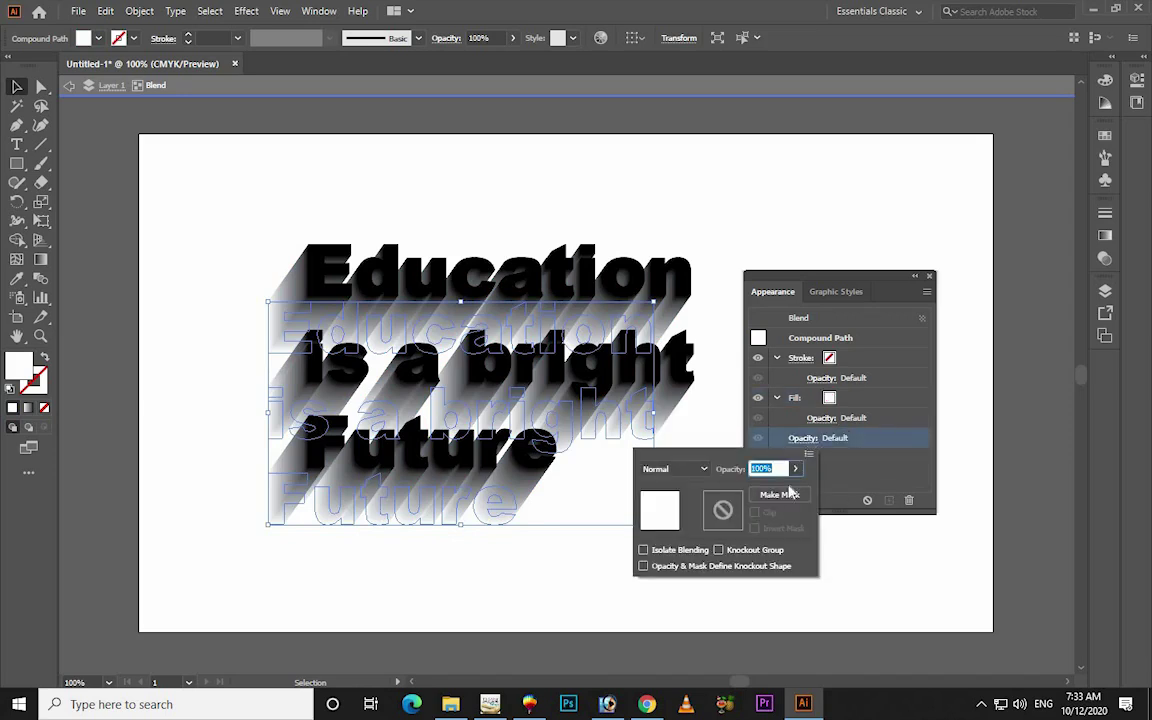
click(797, 469)
drag(795, 490, 755, 490)
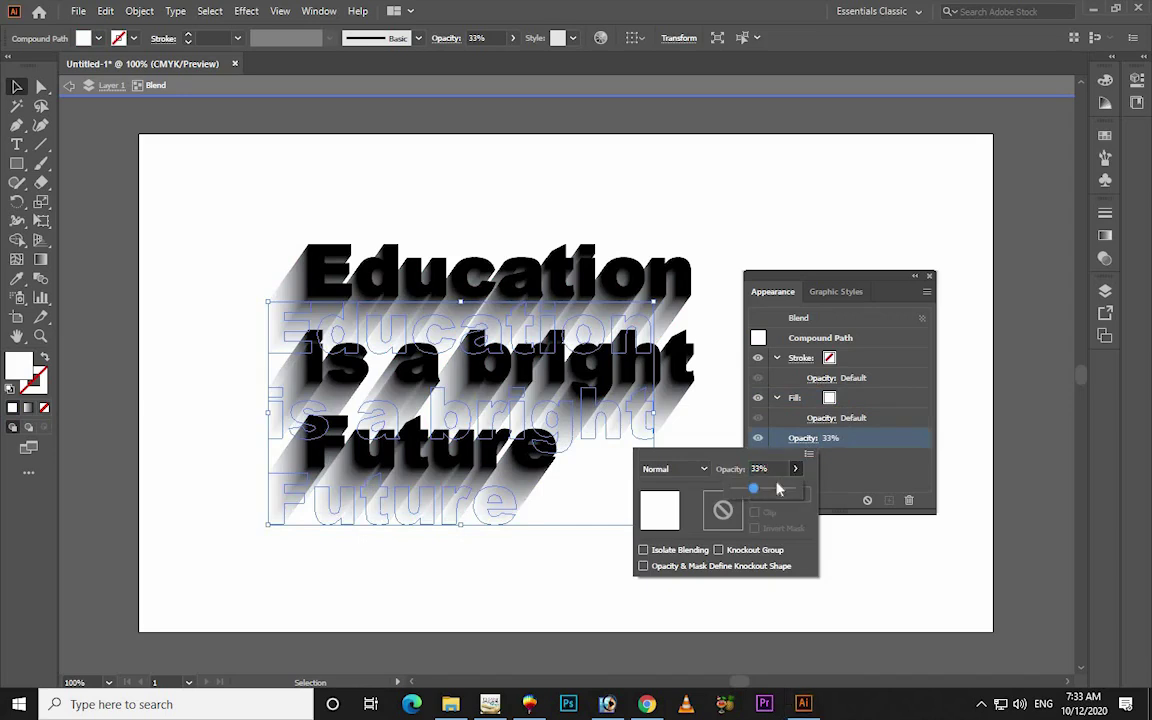
drag(755, 494, 739, 494)
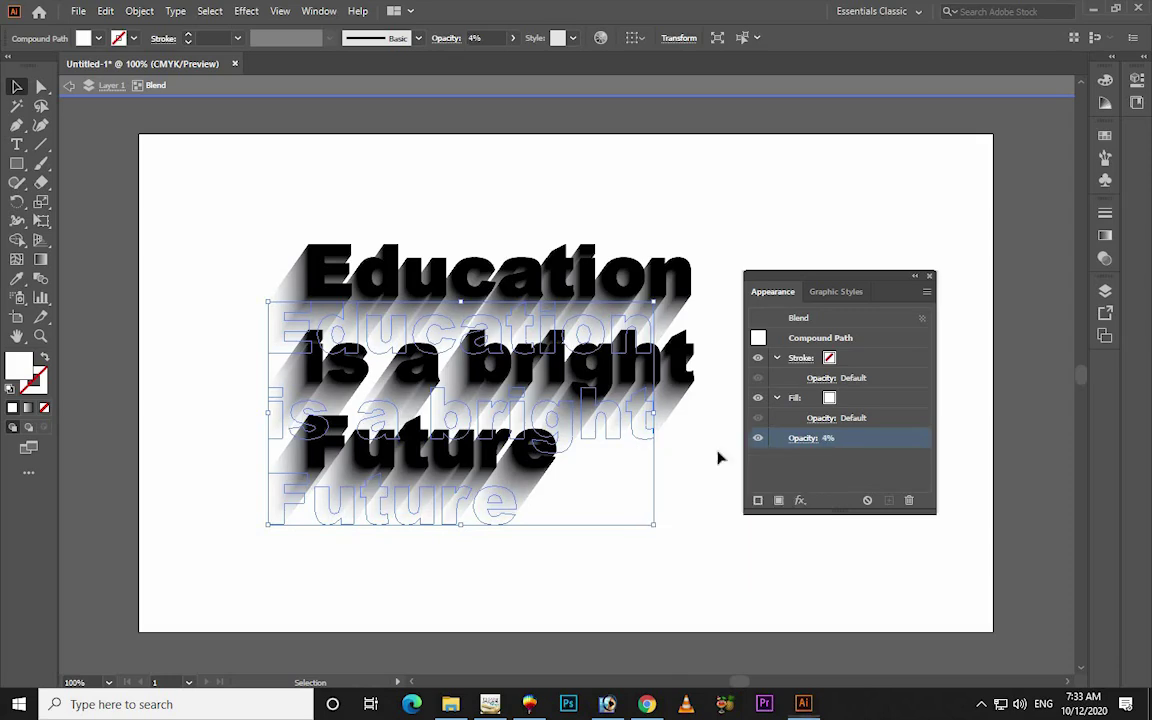
mouse_move(655, 420)
mouse_down()
mouse_move(645, 312)
mouse_move(635, 320)
mouse_up()
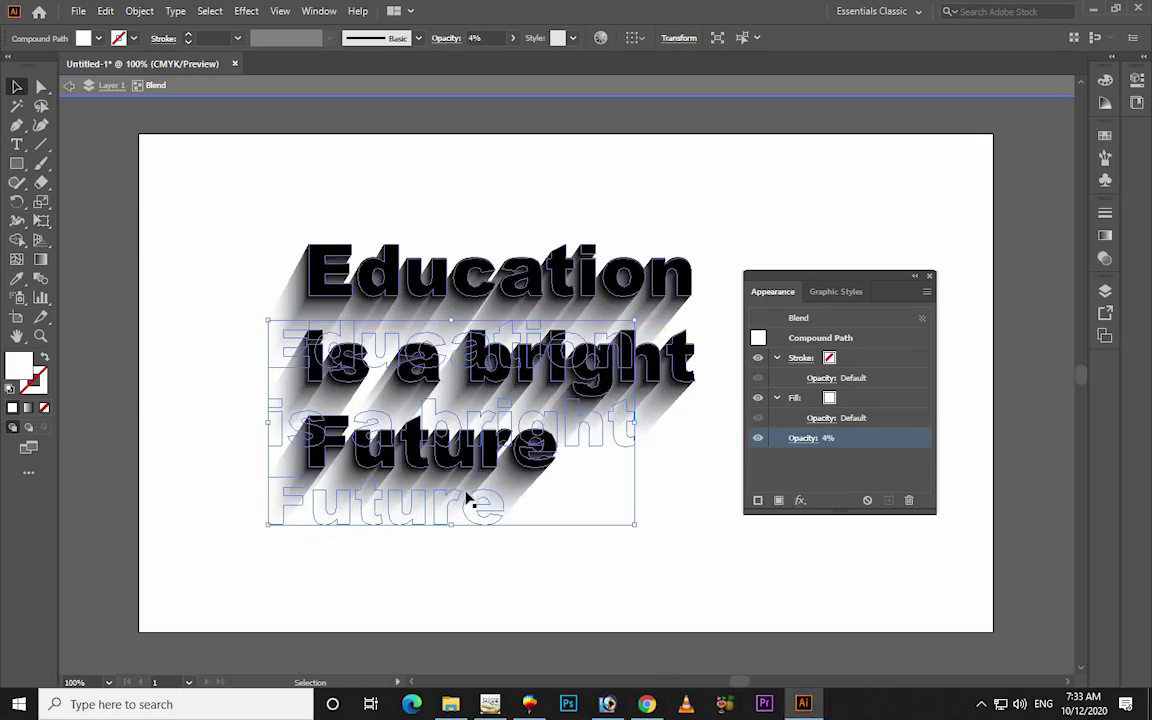
drag(474, 500, 478, 499)
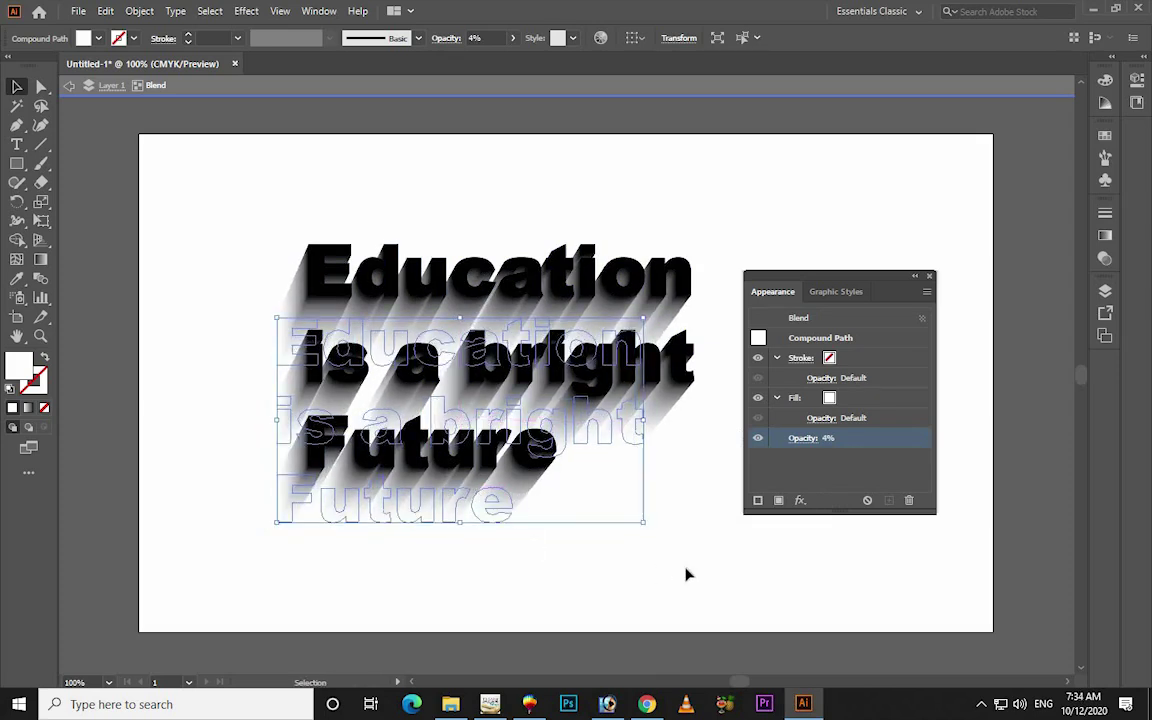
click(700, 421)
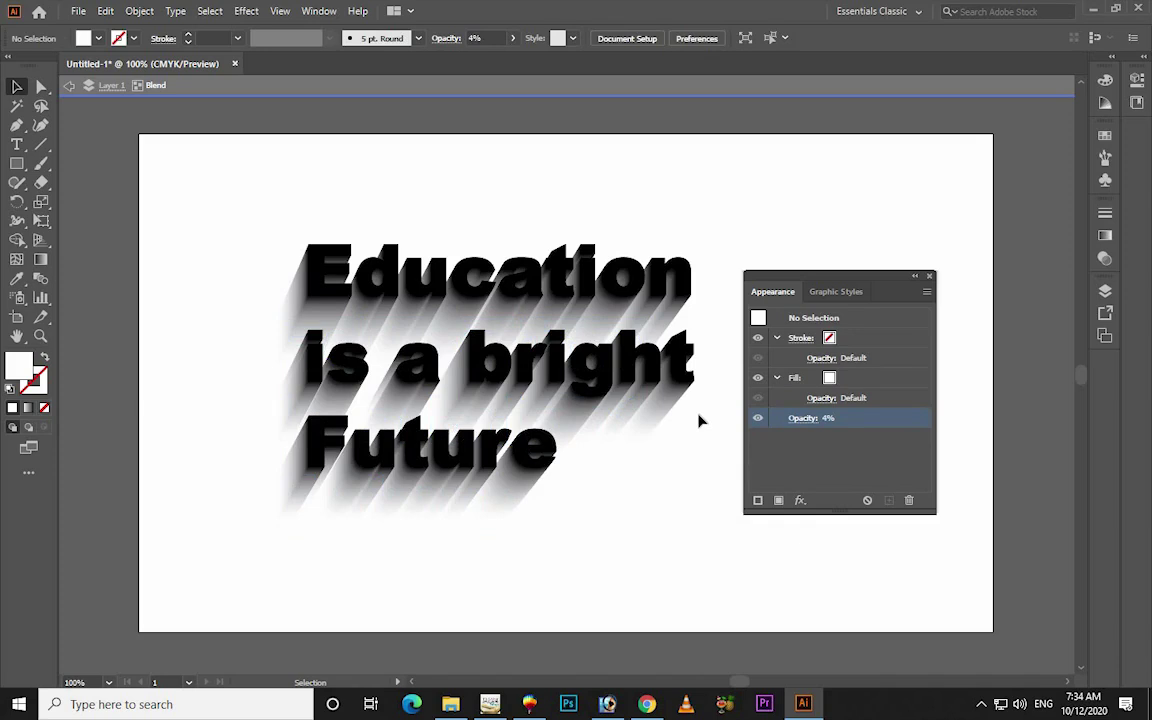
click(66, 87)
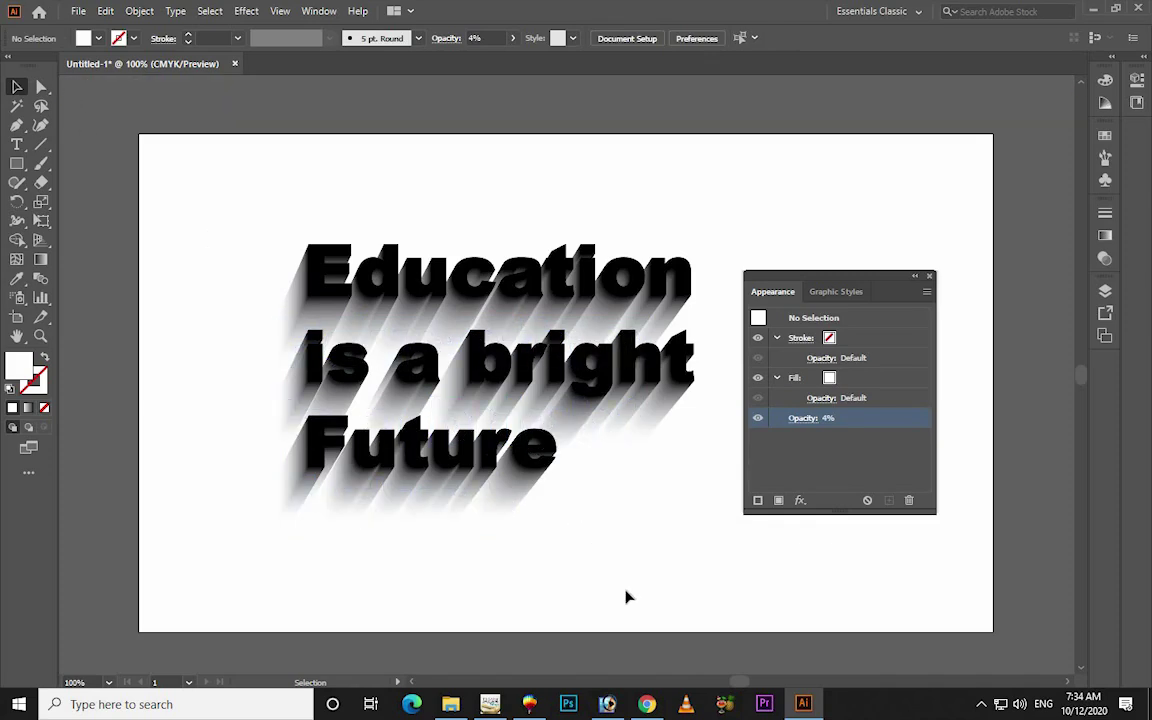
drag(626, 597, 244, 154)
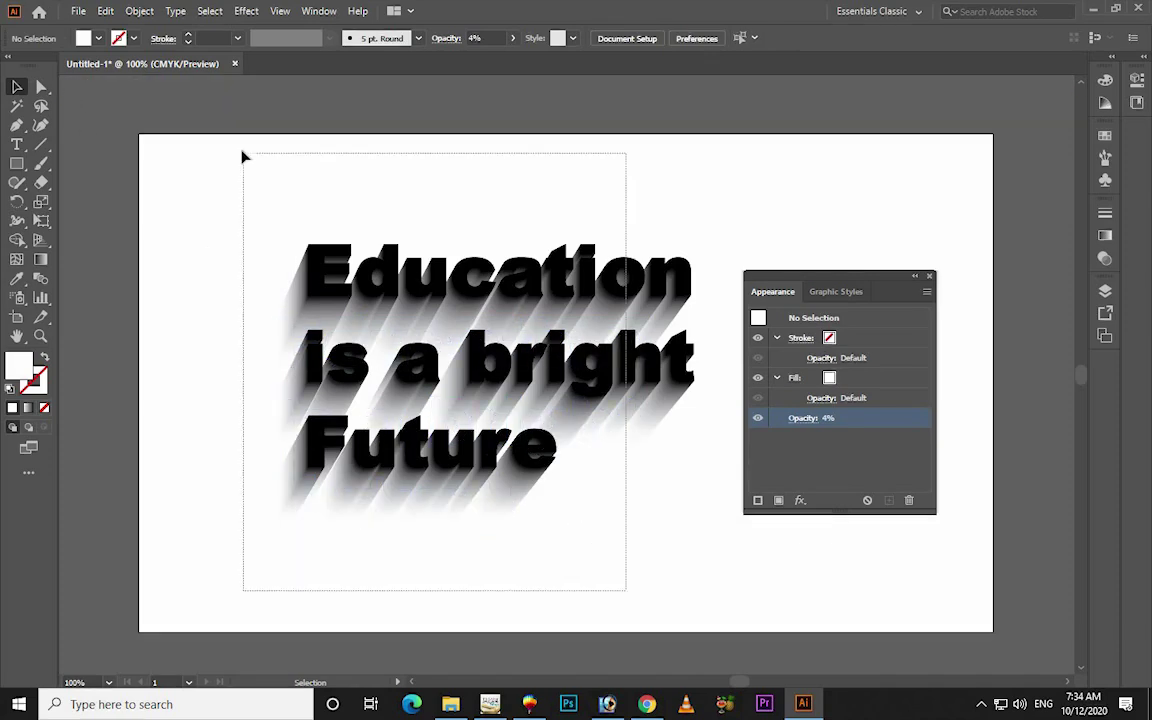
double_click(460, 283)
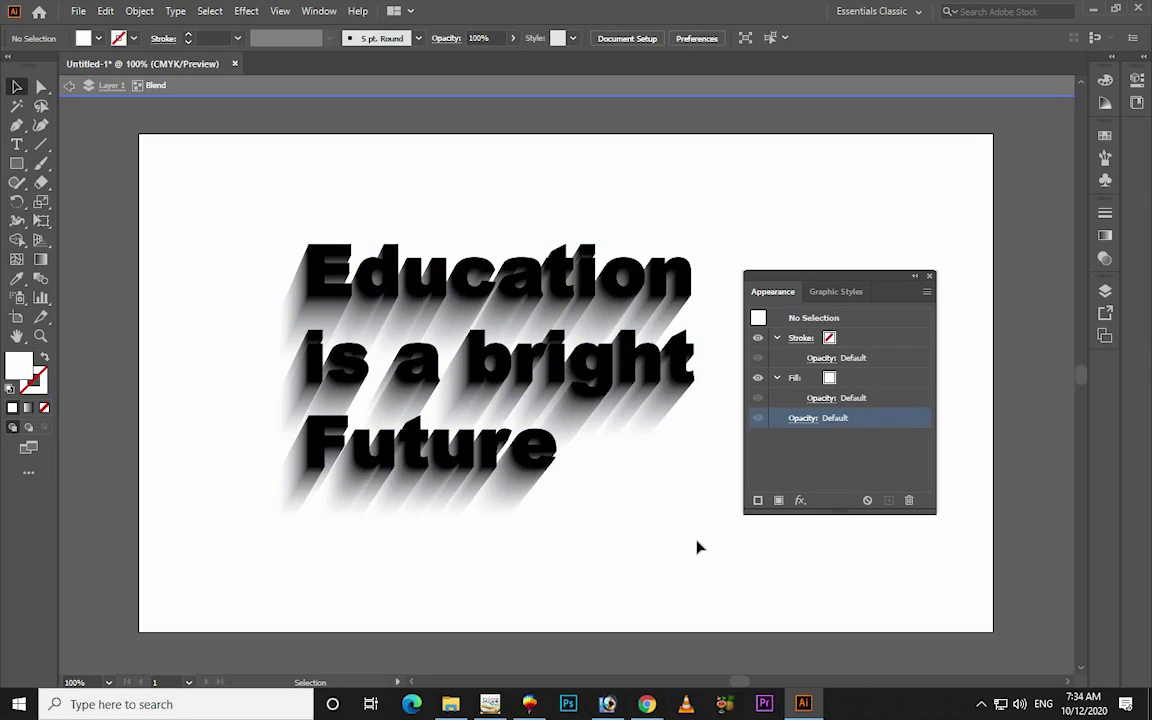
click(540, 497)
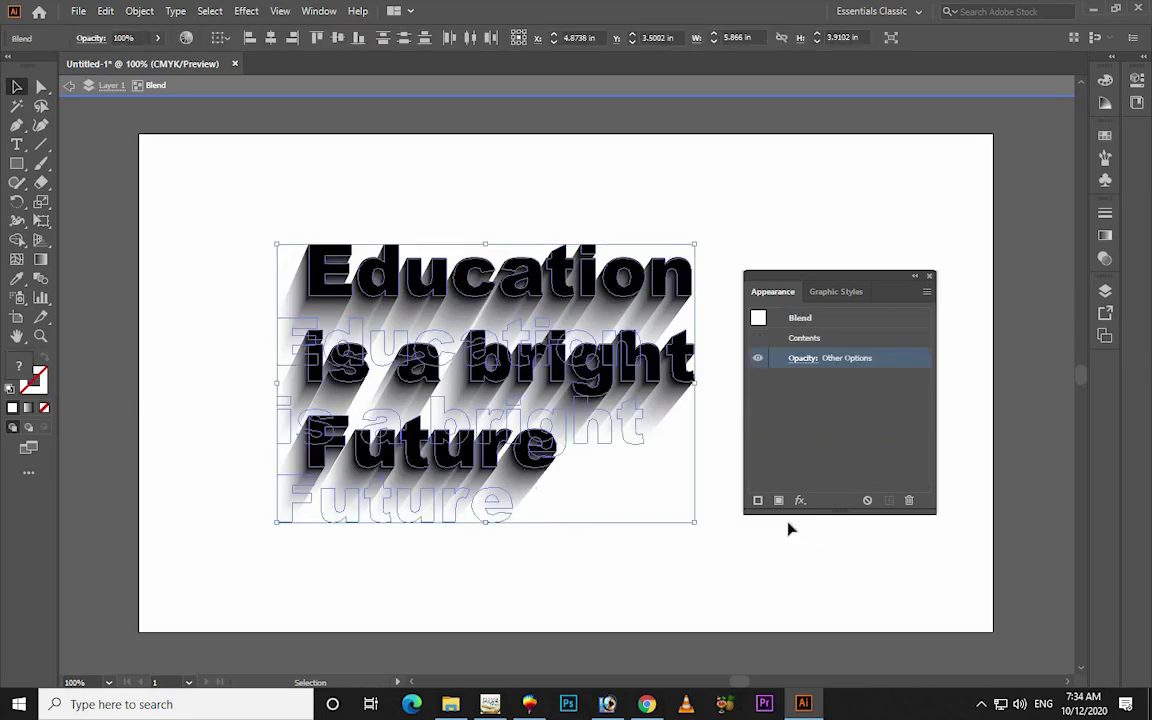
click(620, 450)
click(652, 366)
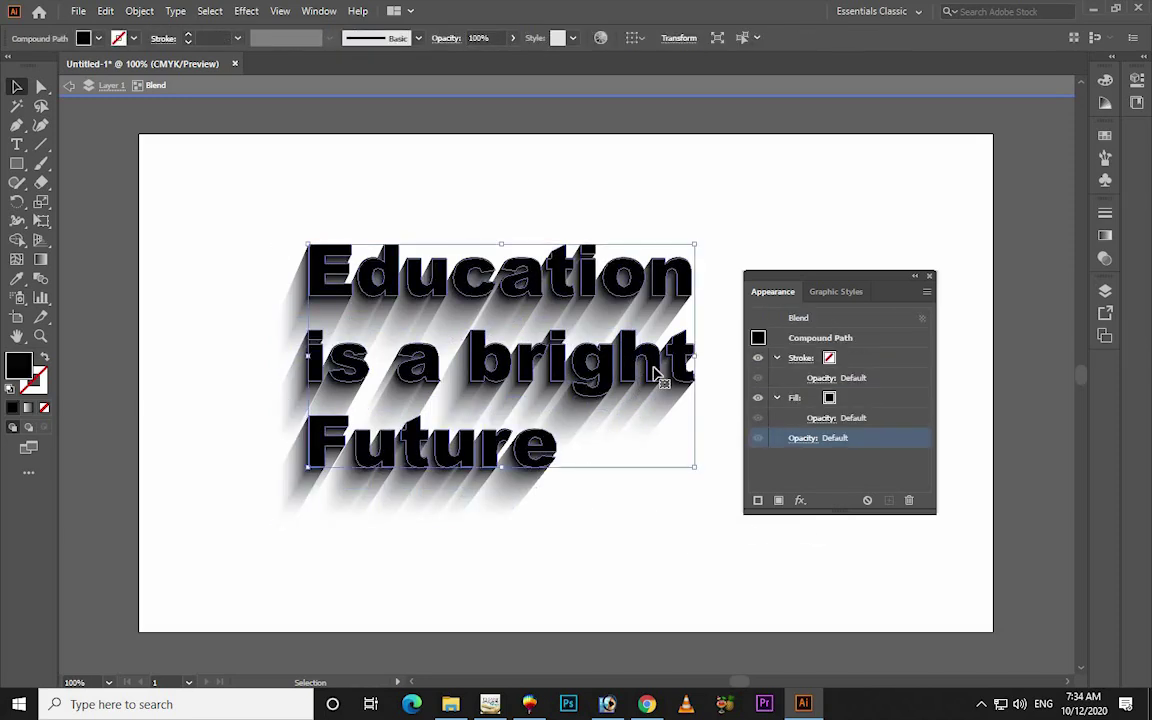
click(800, 500)
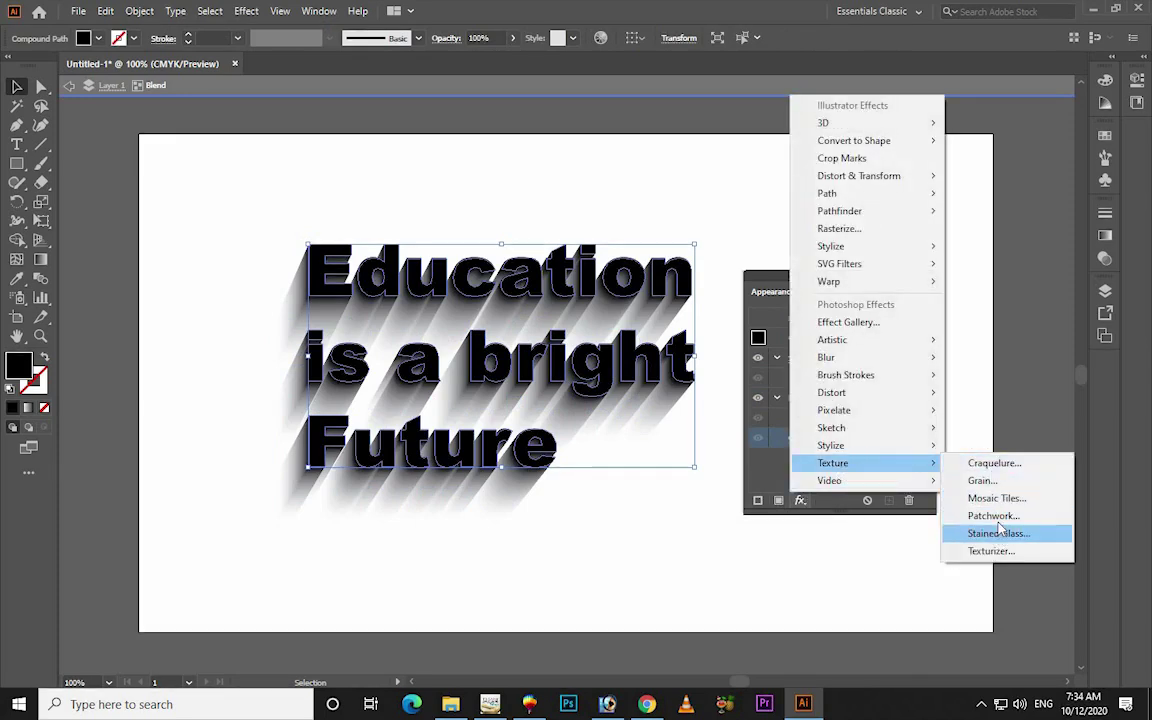
mouse_move(833, 463)
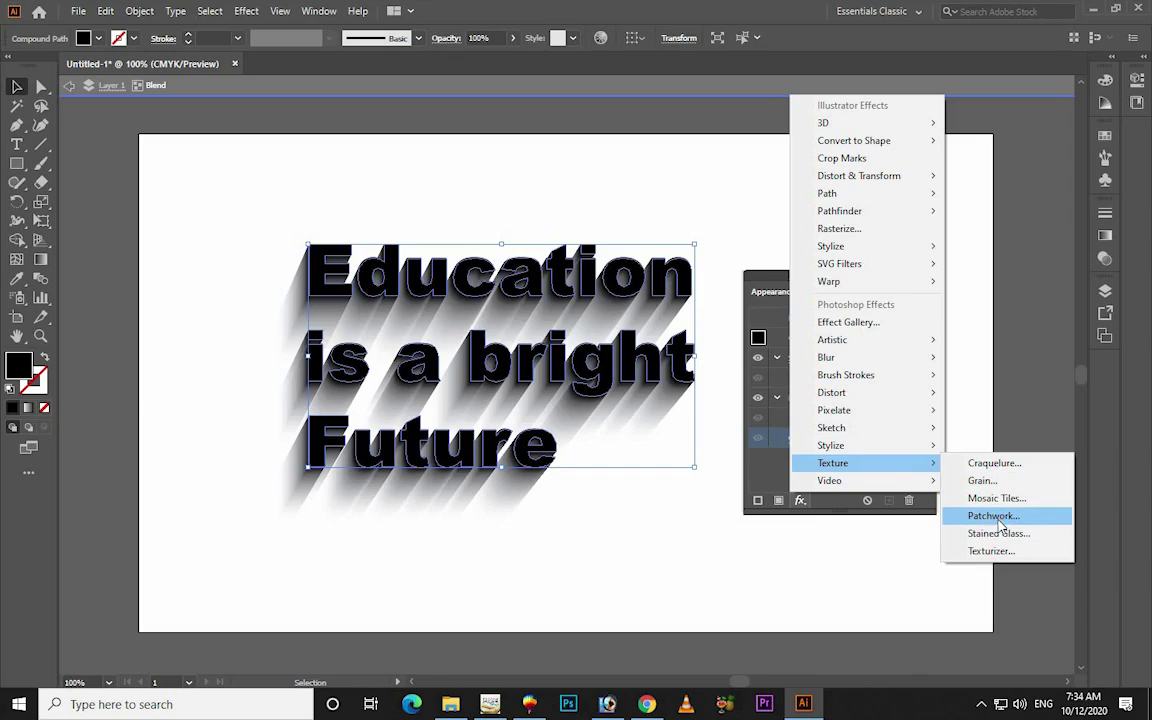
click(1000, 525)
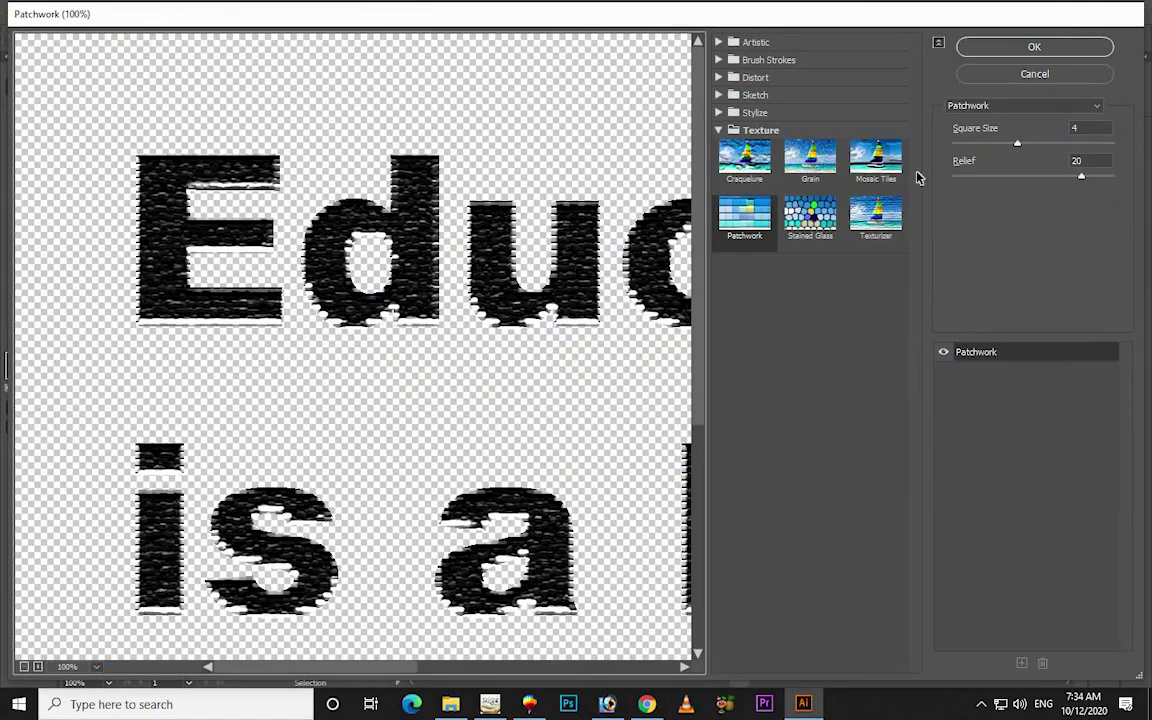
click(1008, 50)
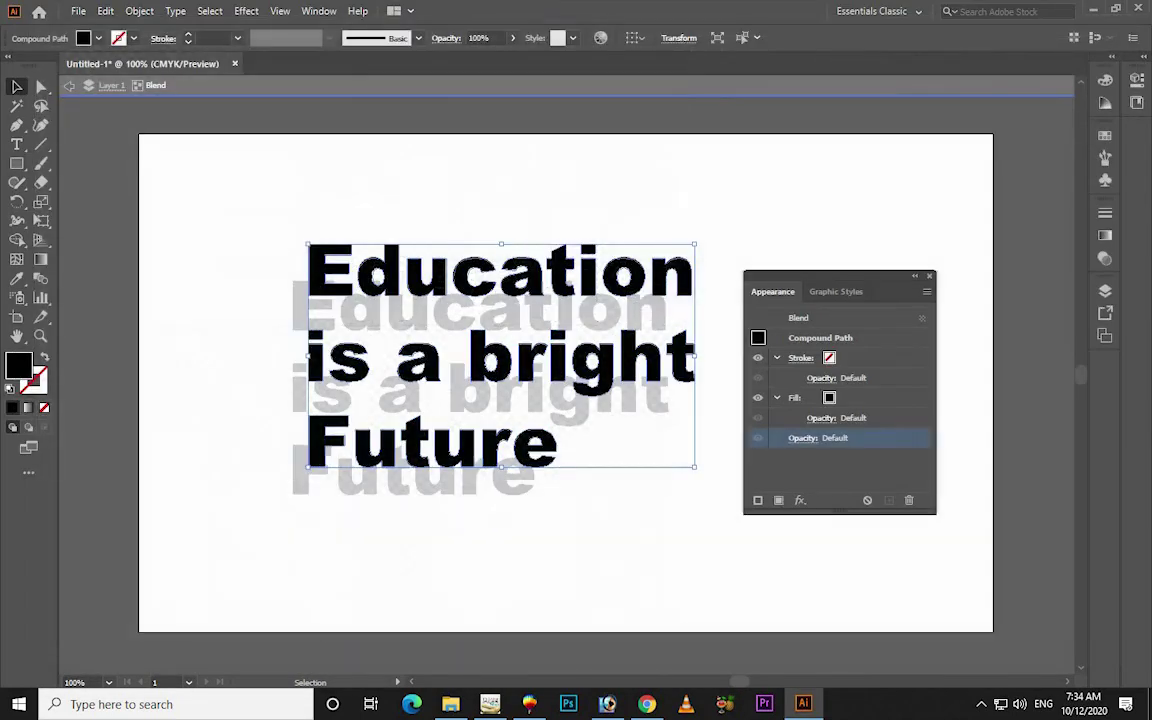
click(690, 201)
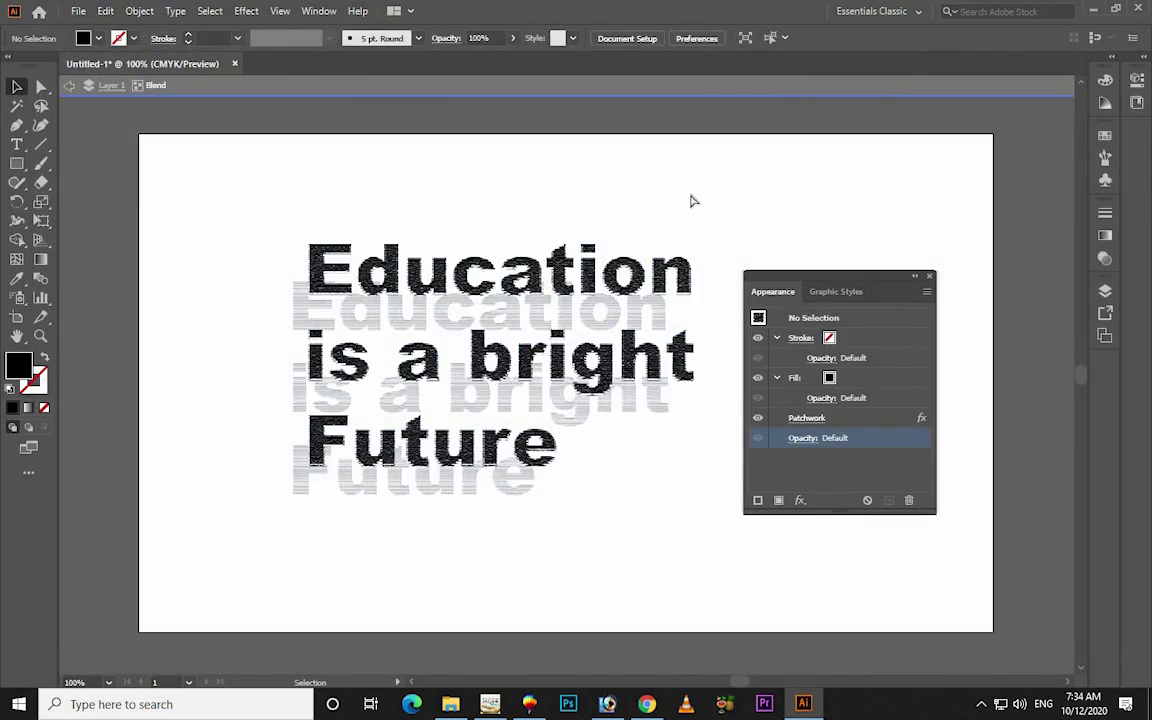
key(ctrl+z)
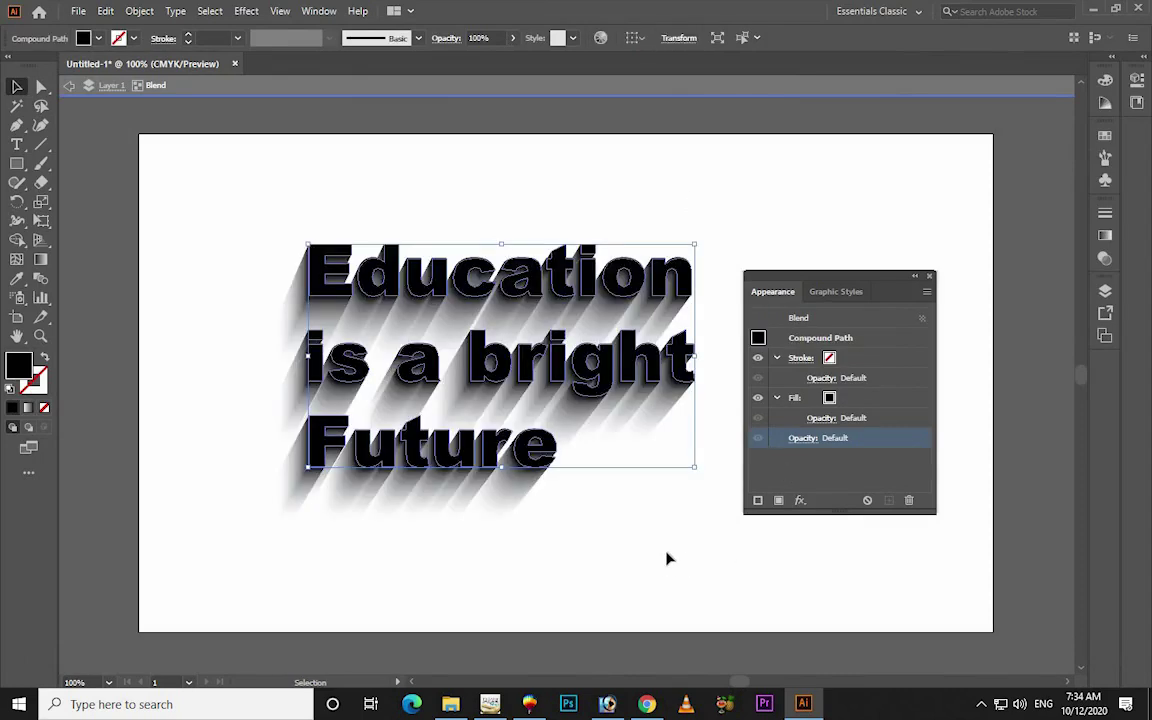
key(ctrl+z)
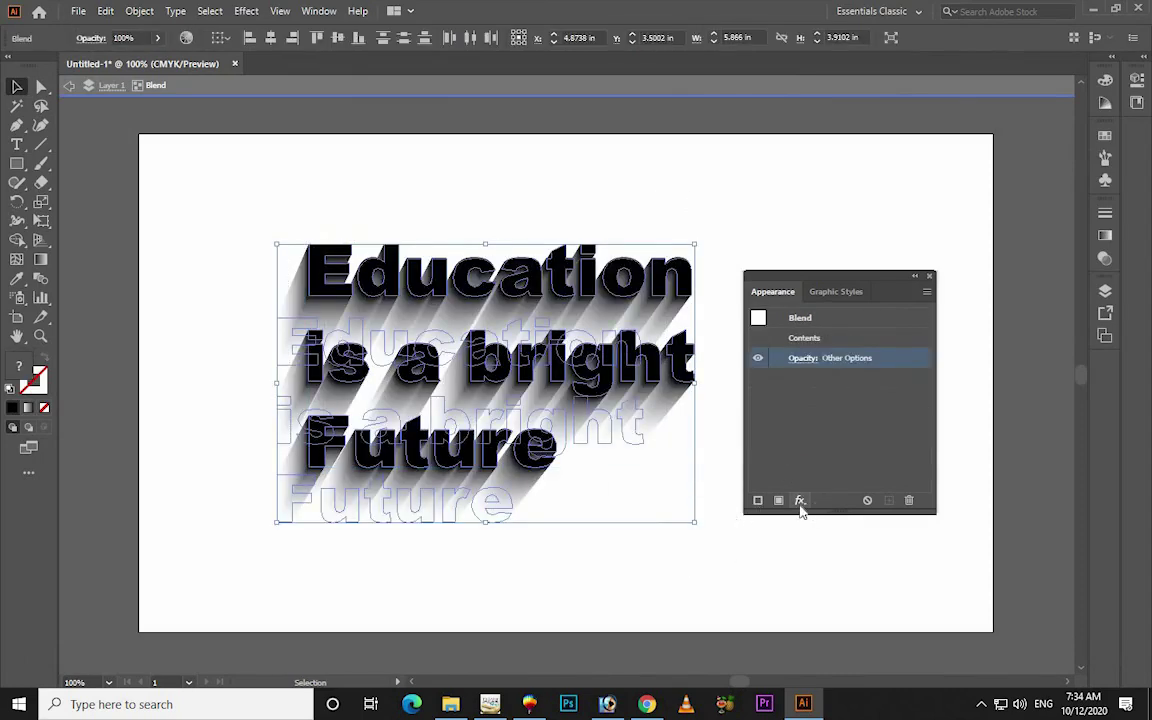
Apply a Regular Grain texture to the blend at intensity 80 and contrast 65.
click(800, 501)
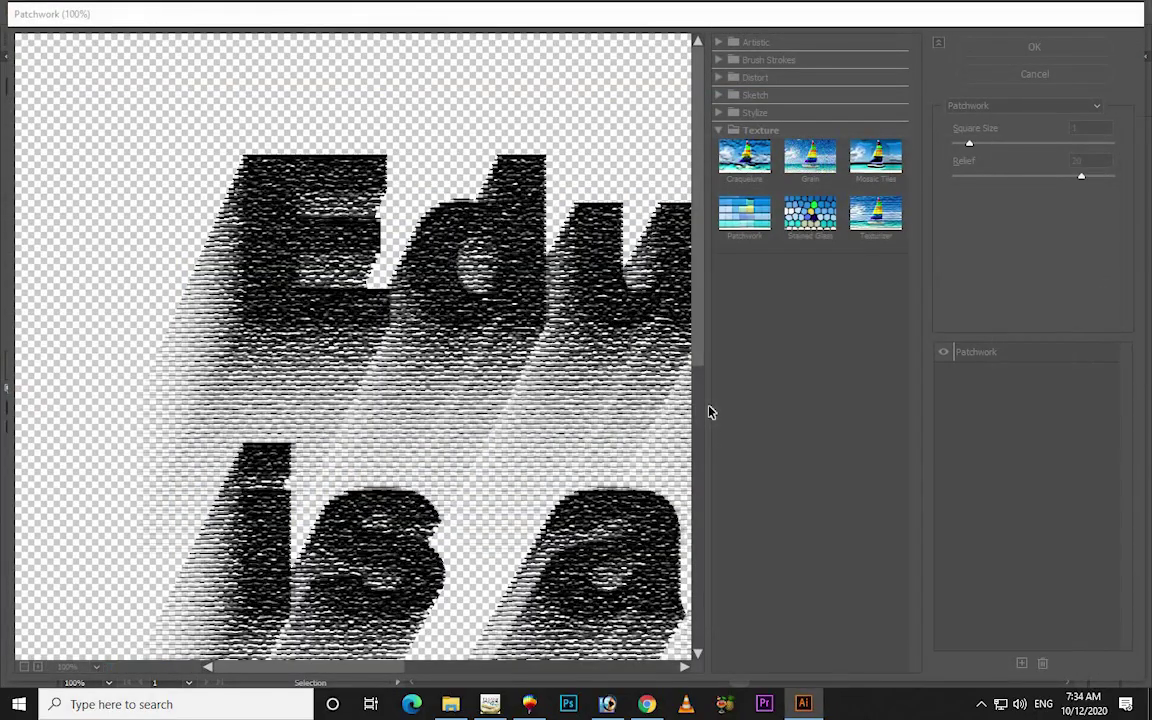
click(820, 172)
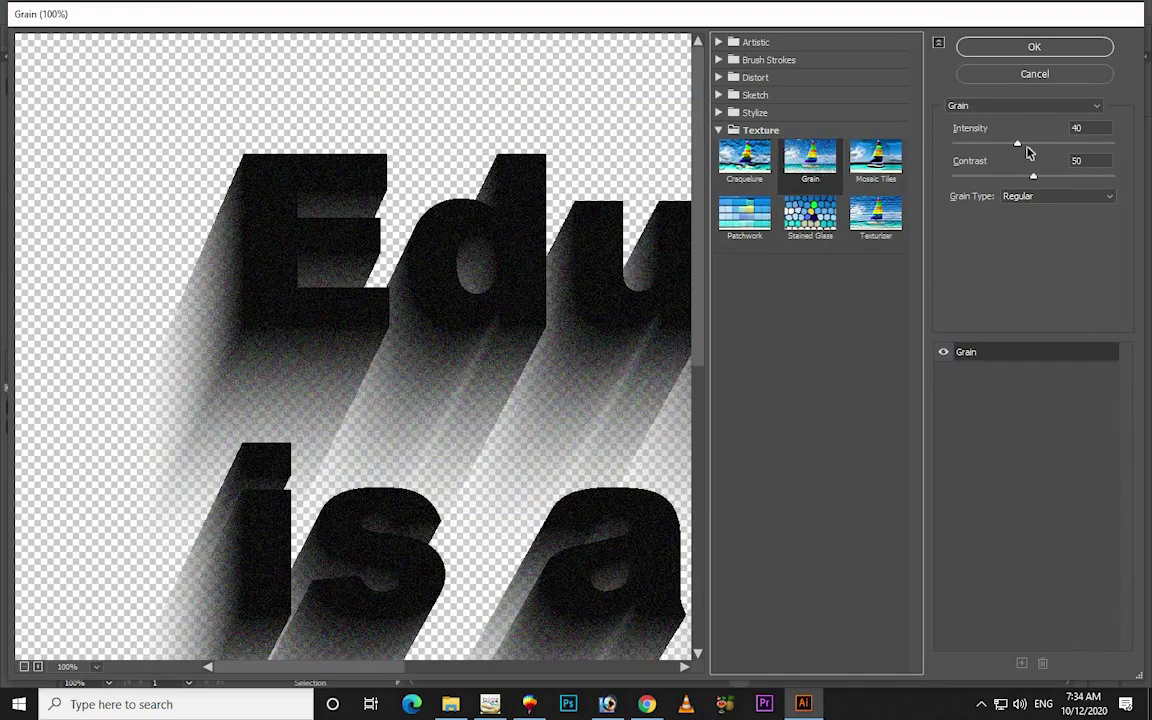
drag(1018, 145, 1078, 148)
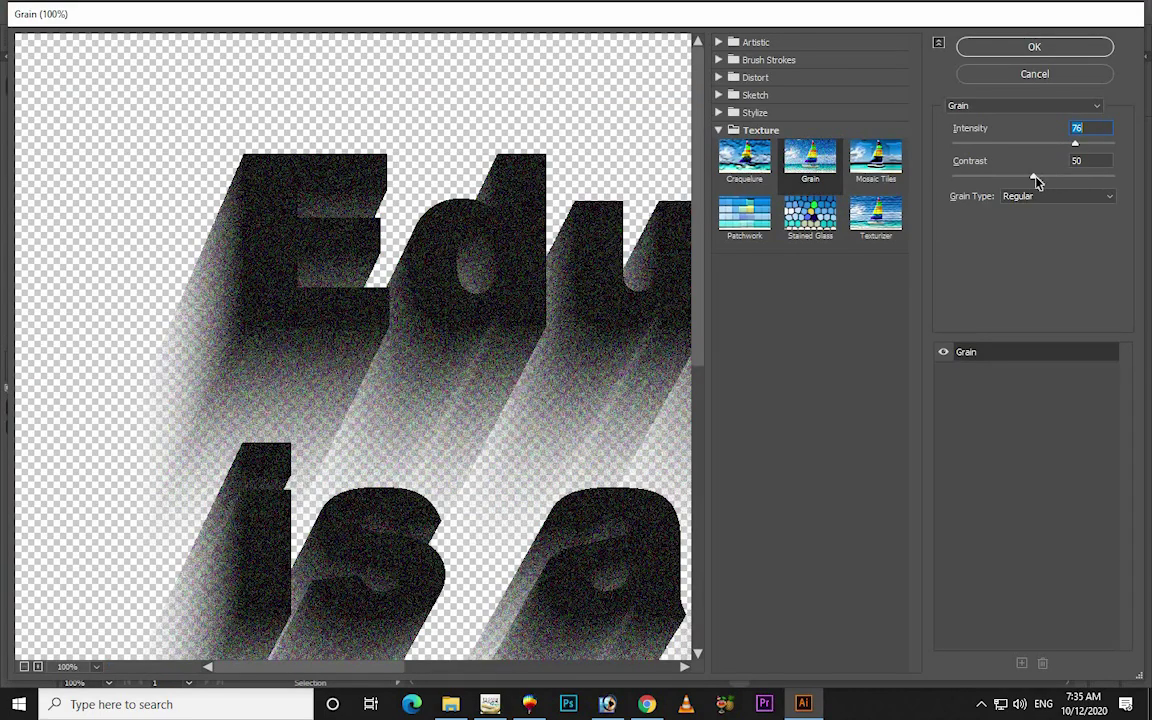
mouse_move(1033, 178)
mouse_down()
mouse_move(985, 178)
mouse_move(1097, 178)
mouse_move(1068, 178)
mouse_up()
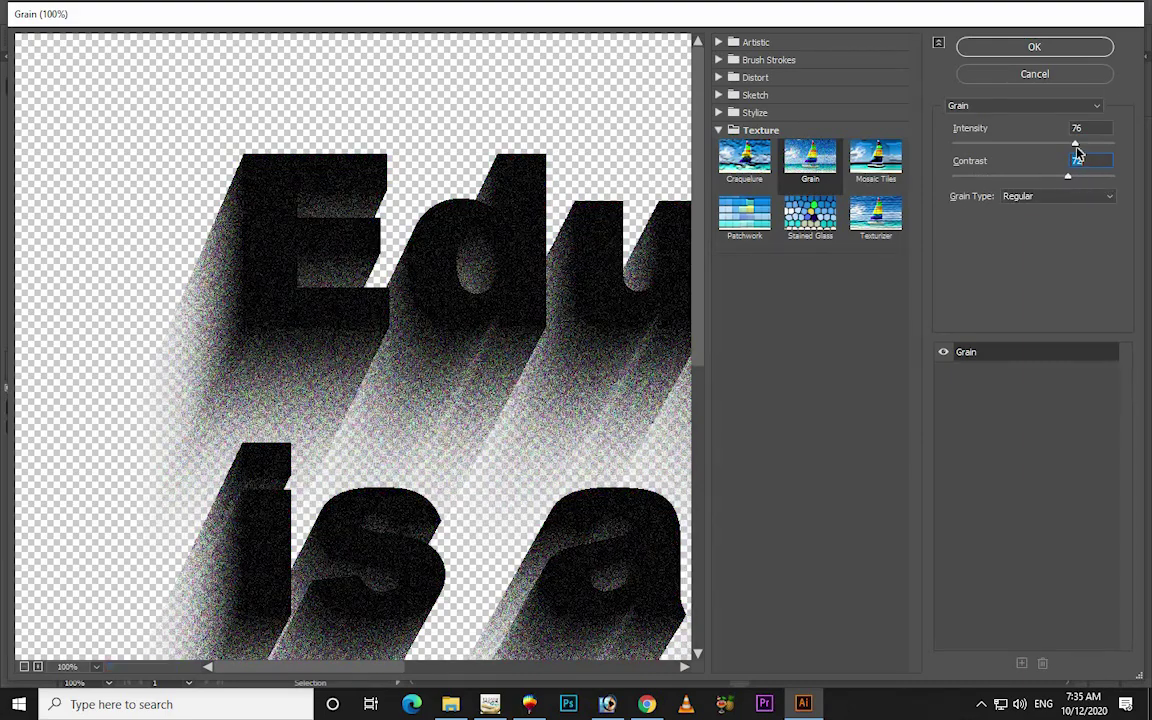
click(1068, 198)
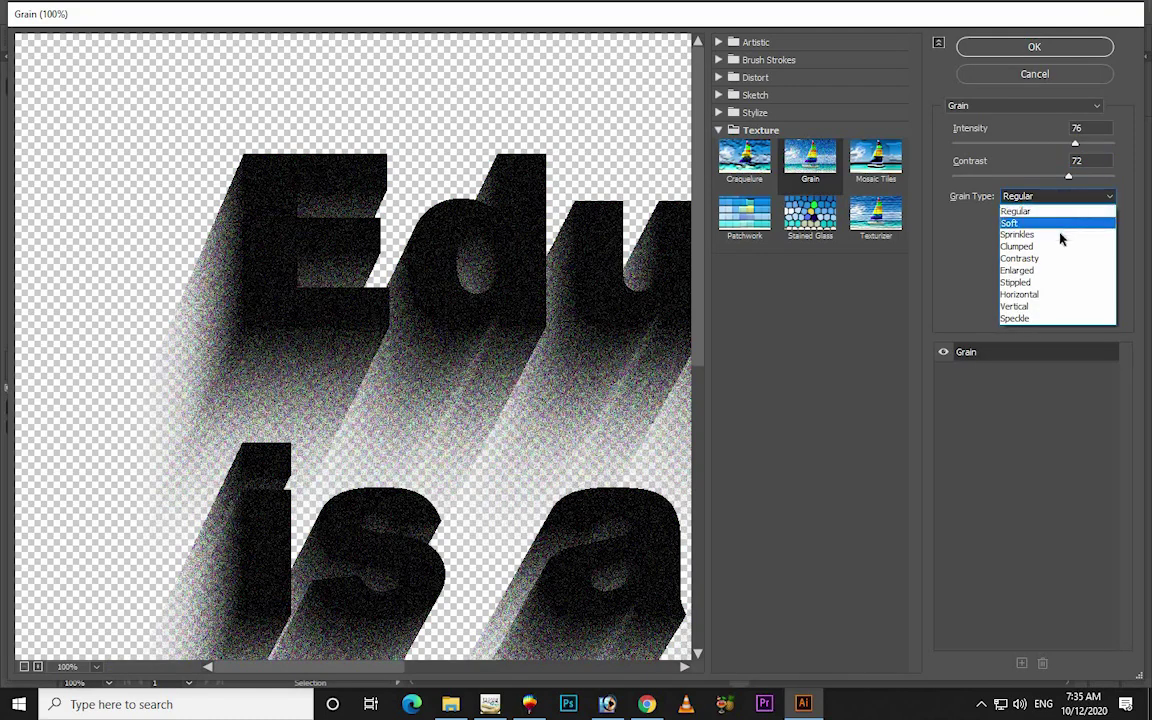
click(1020, 283)
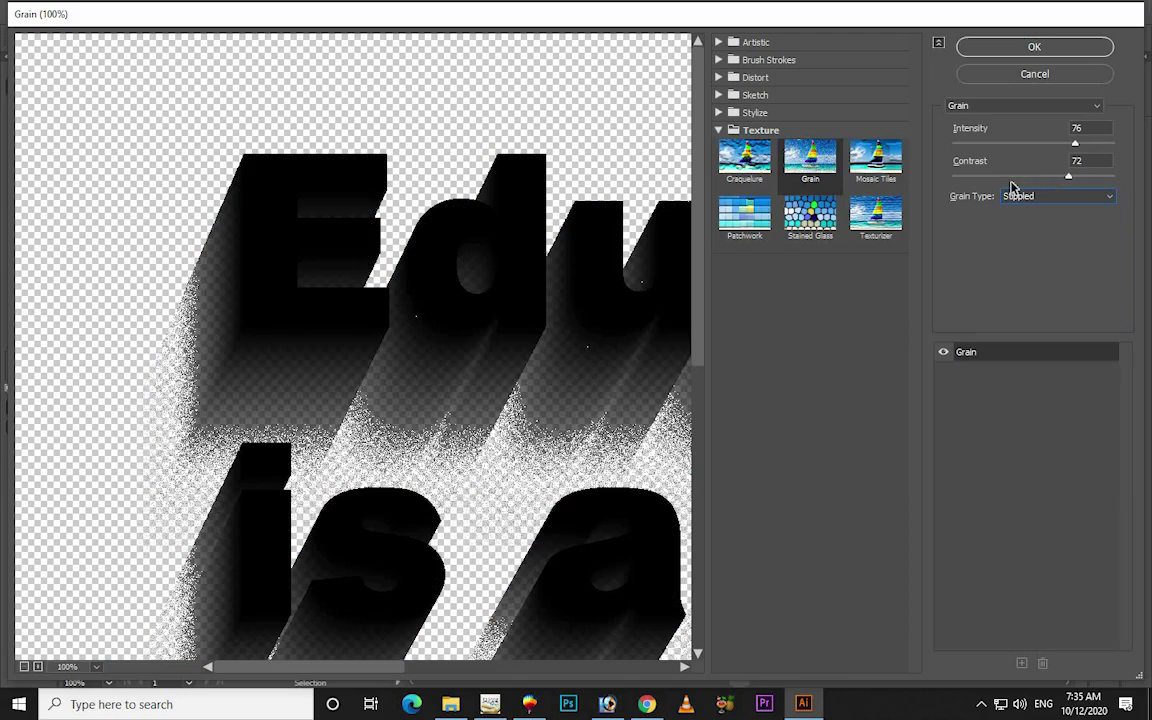
drag(1070, 180, 989, 185)
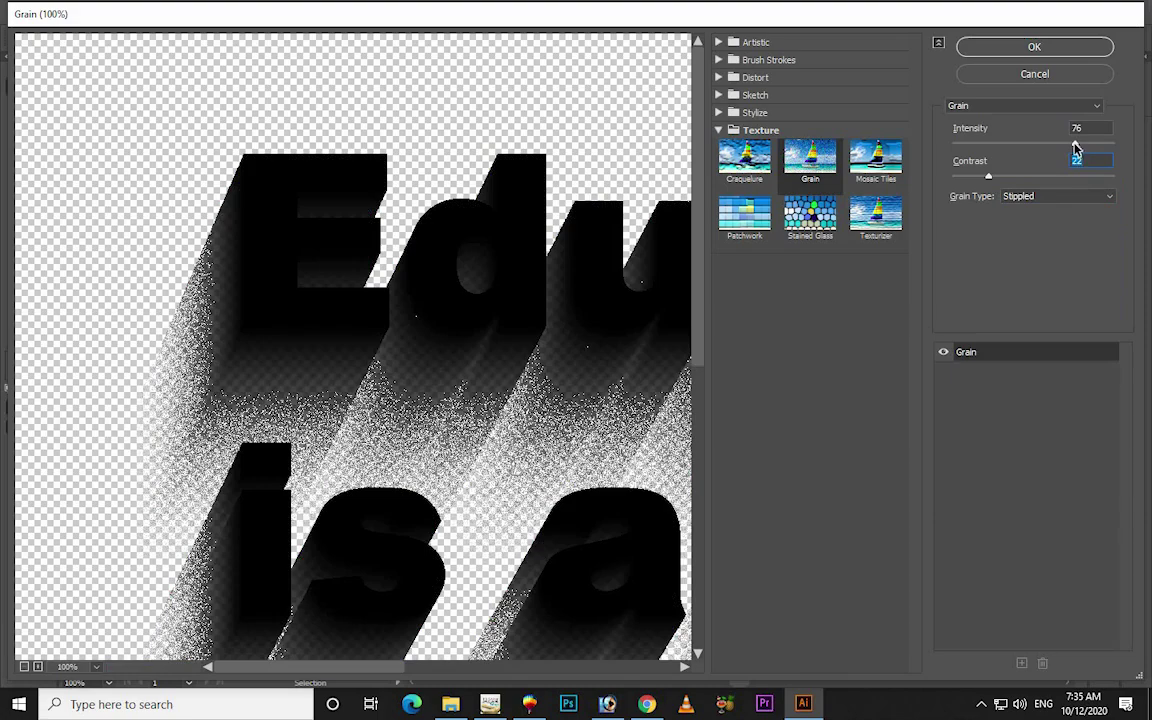
mouse_move(1076, 148)
mouse_down()
mouse_move(1024, 154)
mouse_move(1036, 152)
mouse_up()
click(1049, 196)
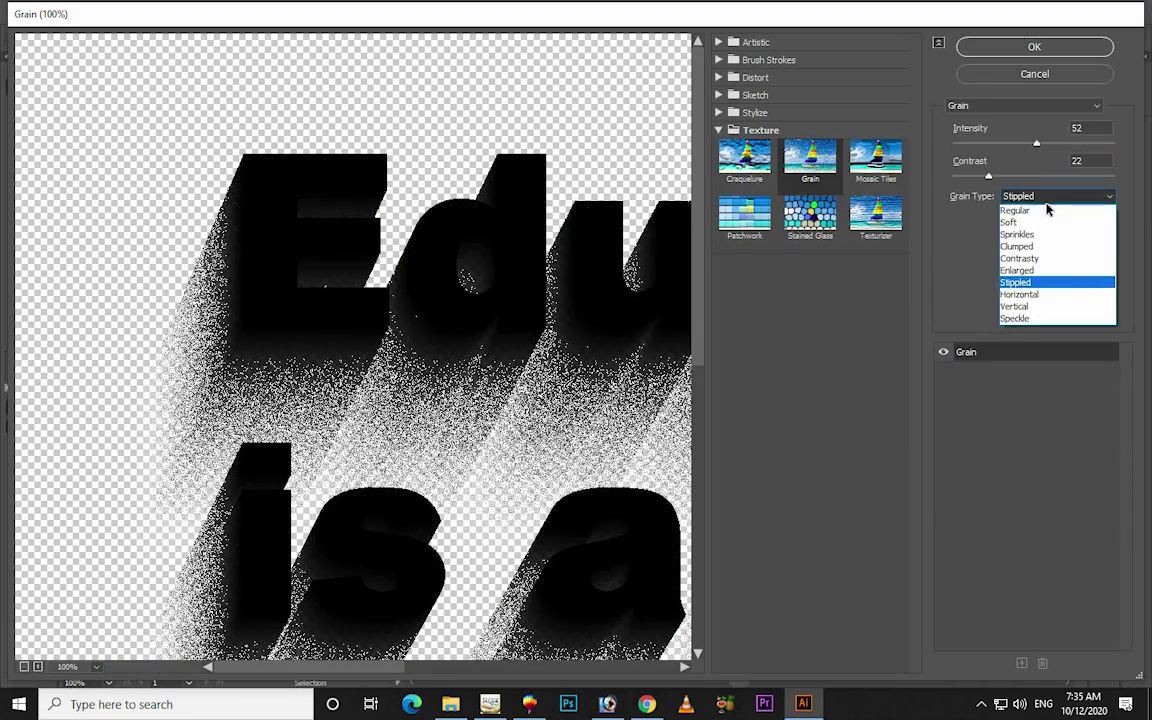
click(1047, 210)
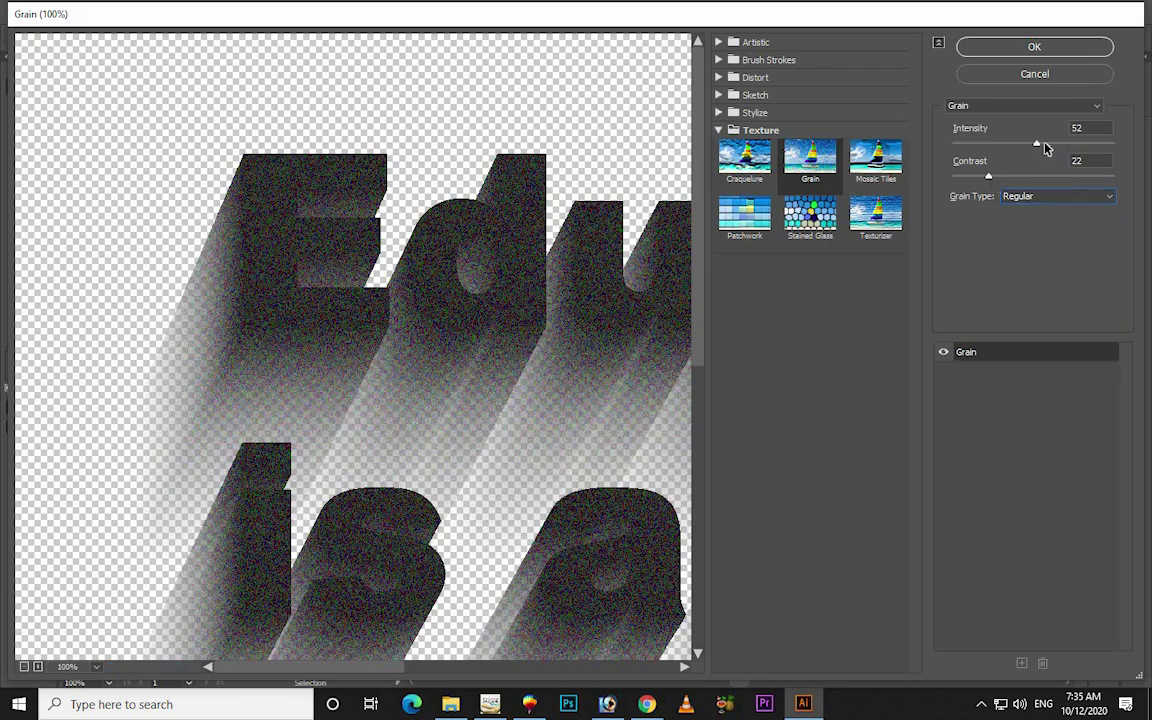
mouse_move(1022, 177)
mouse_down()
mouse_move(1050, 177)
mouse_move(1063, 145)
mouse_move(1092, 146)
mouse_move(1081, 145)
mouse_move(1077, 182)
mouse_move(1089, 182)
mouse_move(1049, 178)
mouse_move(1071, 178)
mouse_up()
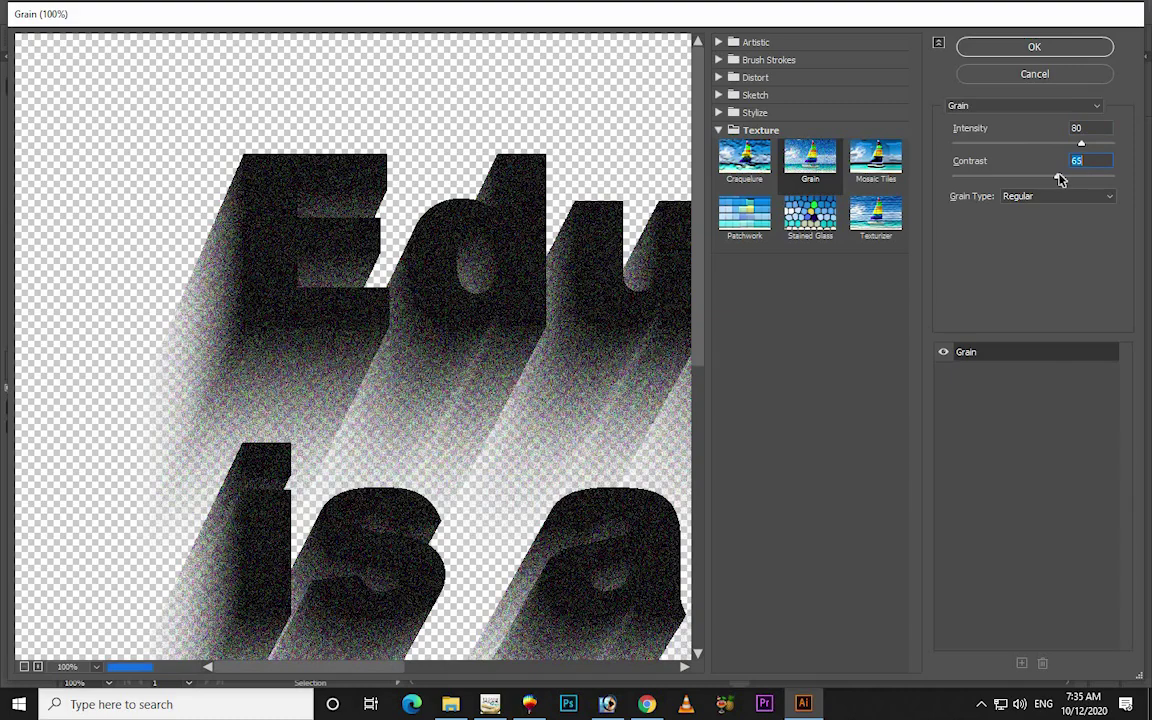
click(1036, 50)
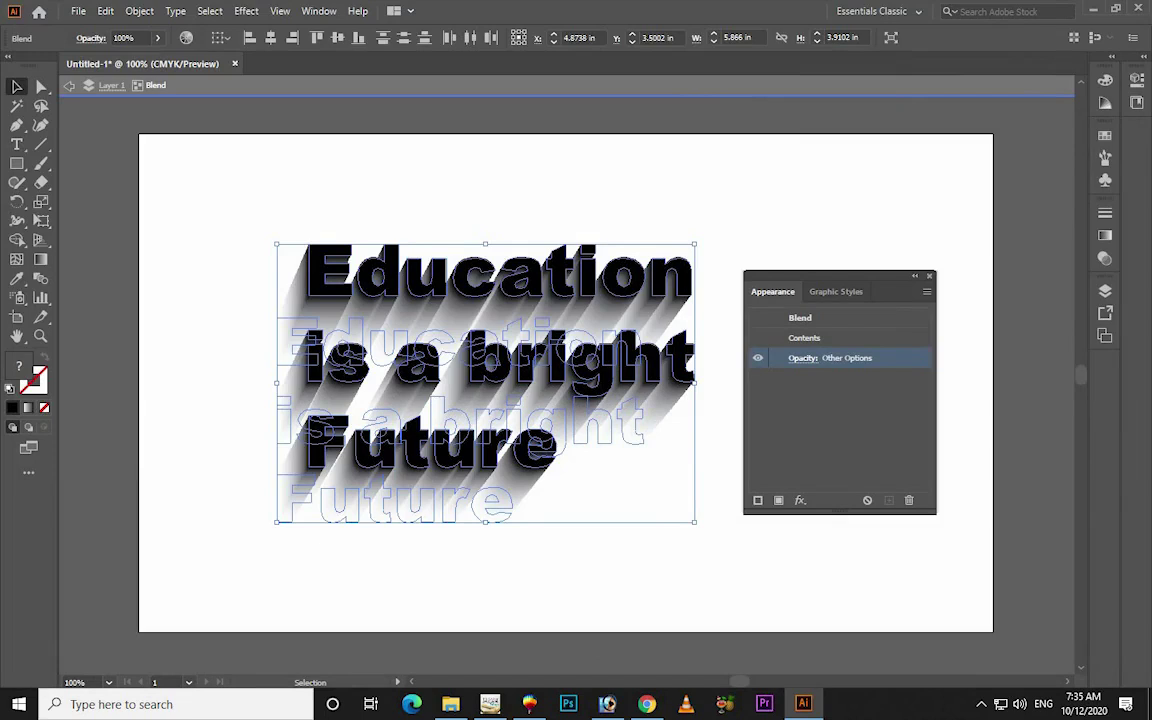
Draw a black rectangle about 6.94 × 4.18 in over the lettering inside the blend.
click(927, 210)
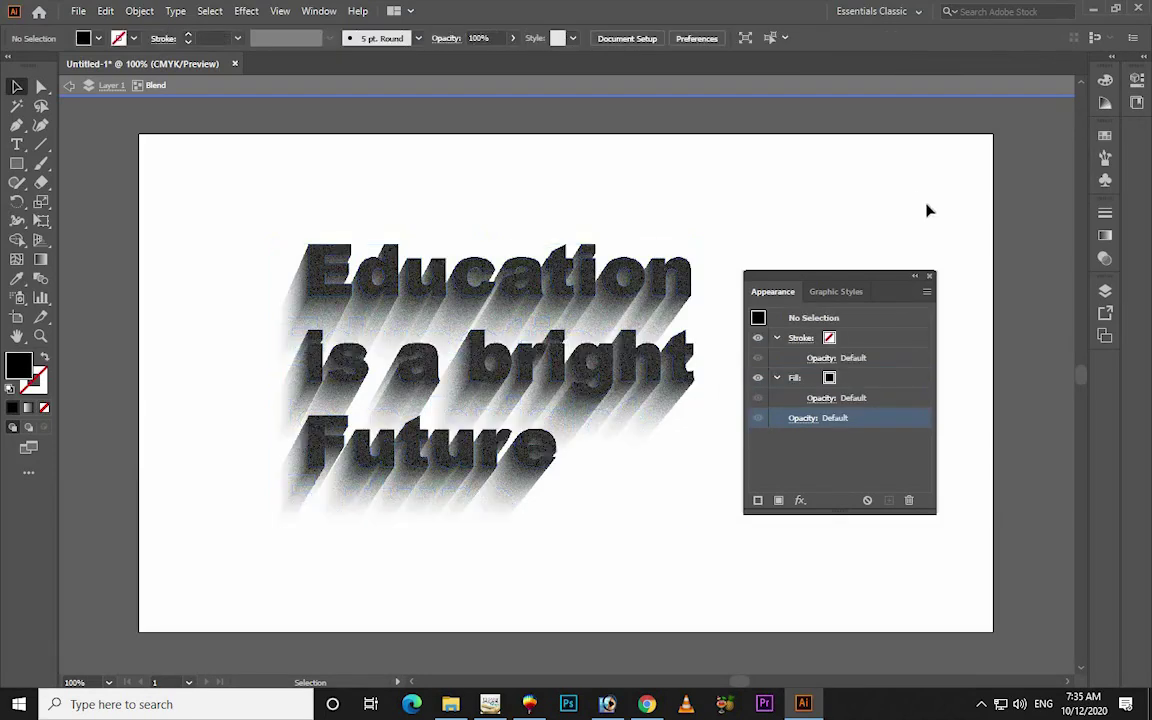
click(17, 163)
mouse_move(238, 225)
mouse_down()
mouse_move(715, 501)
mouse_move(732, 522)
mouse_up()
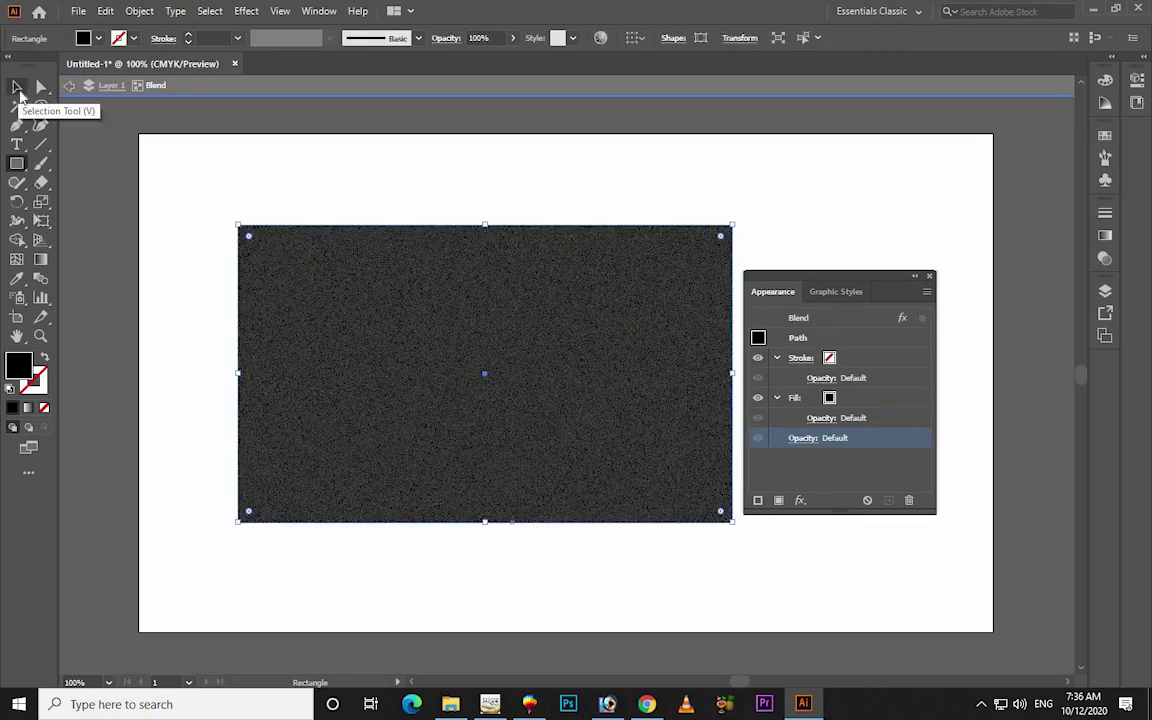
Select the grainy rectangle inside the blend, then exit isolation mode and clear the selection.
click(18, 88)
click(362, 297)
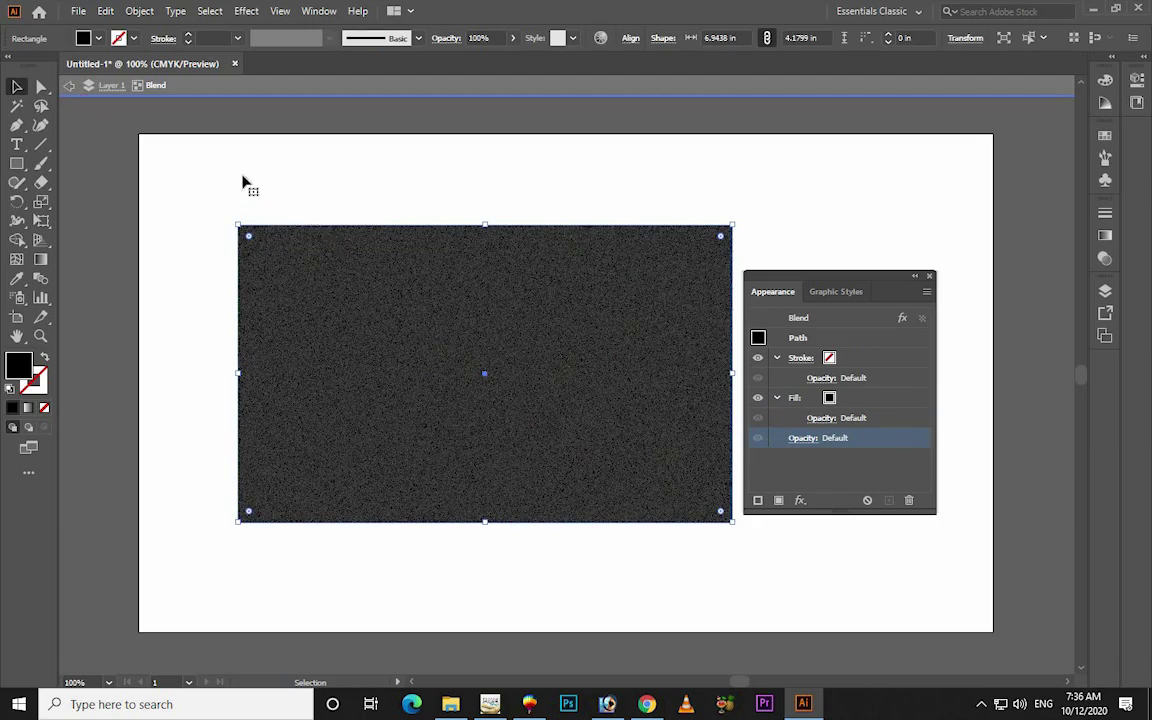
click(70, 86)
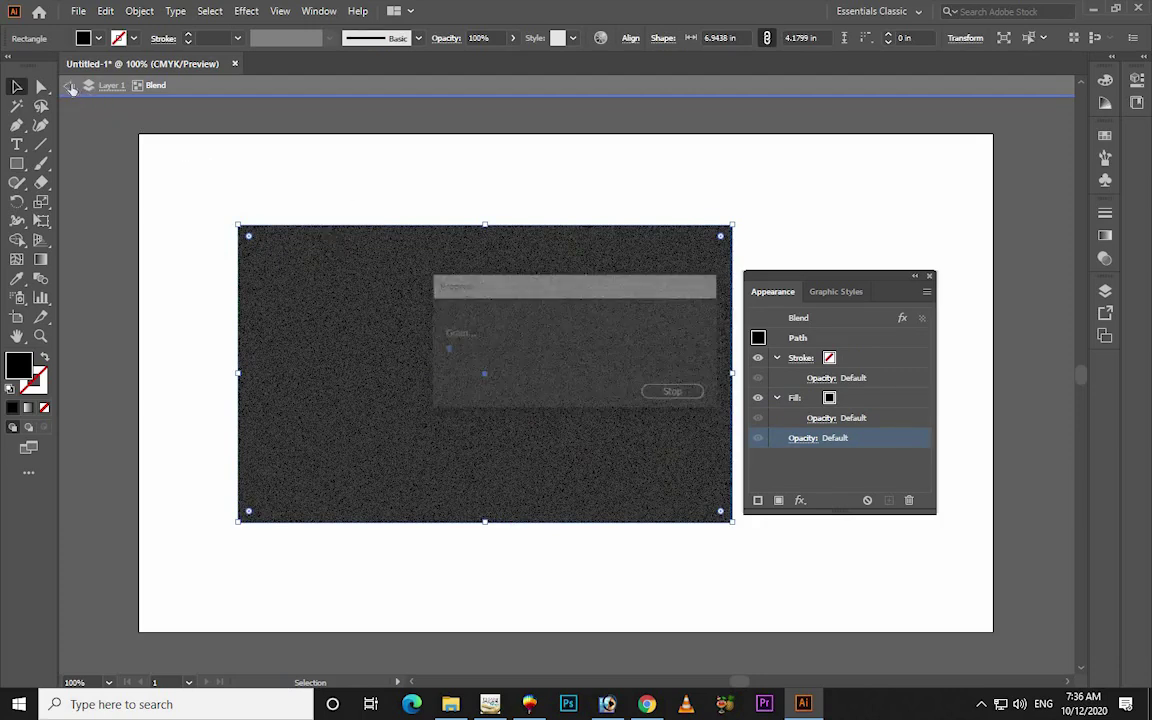
click(70, 86)
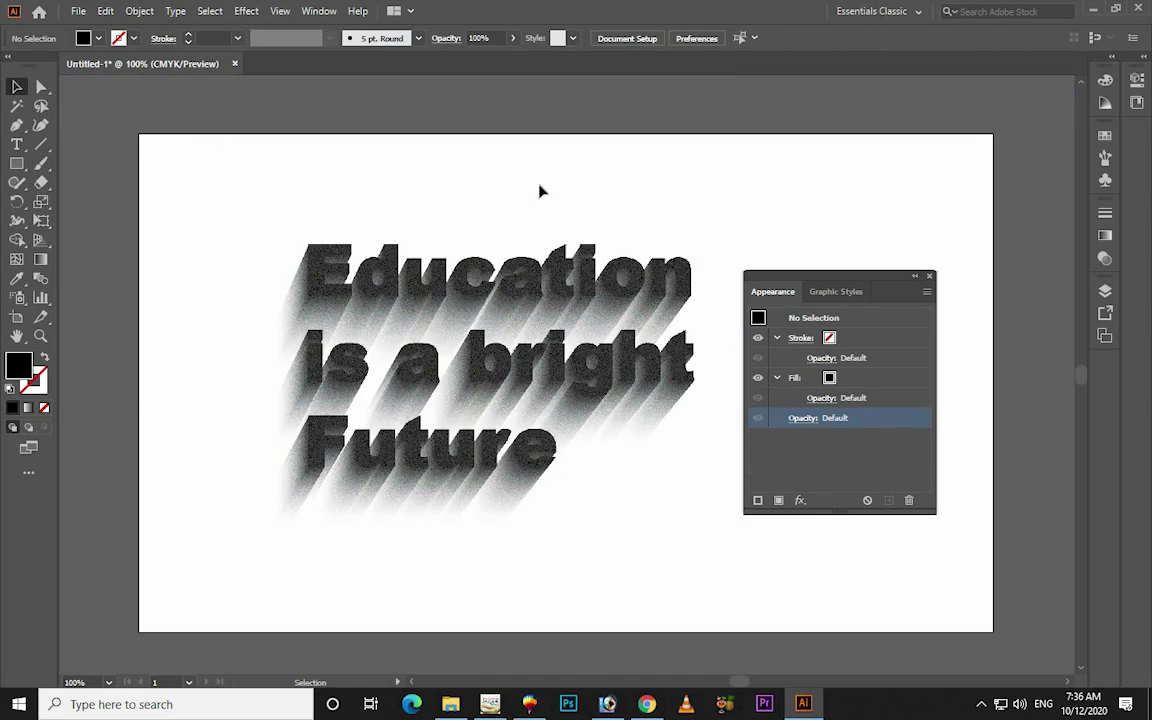
Draw a new rectangle covering the whole text artwork.
click(18, 166)
drag(237, 193, 728, 532)
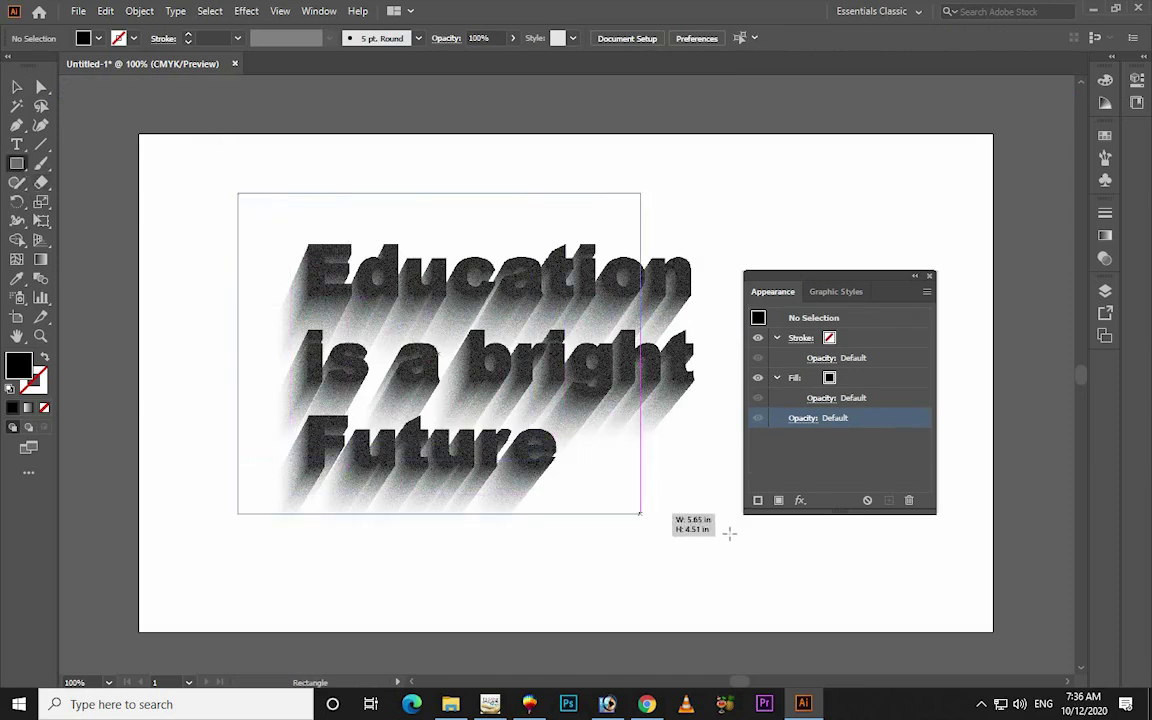
click(16, 87)
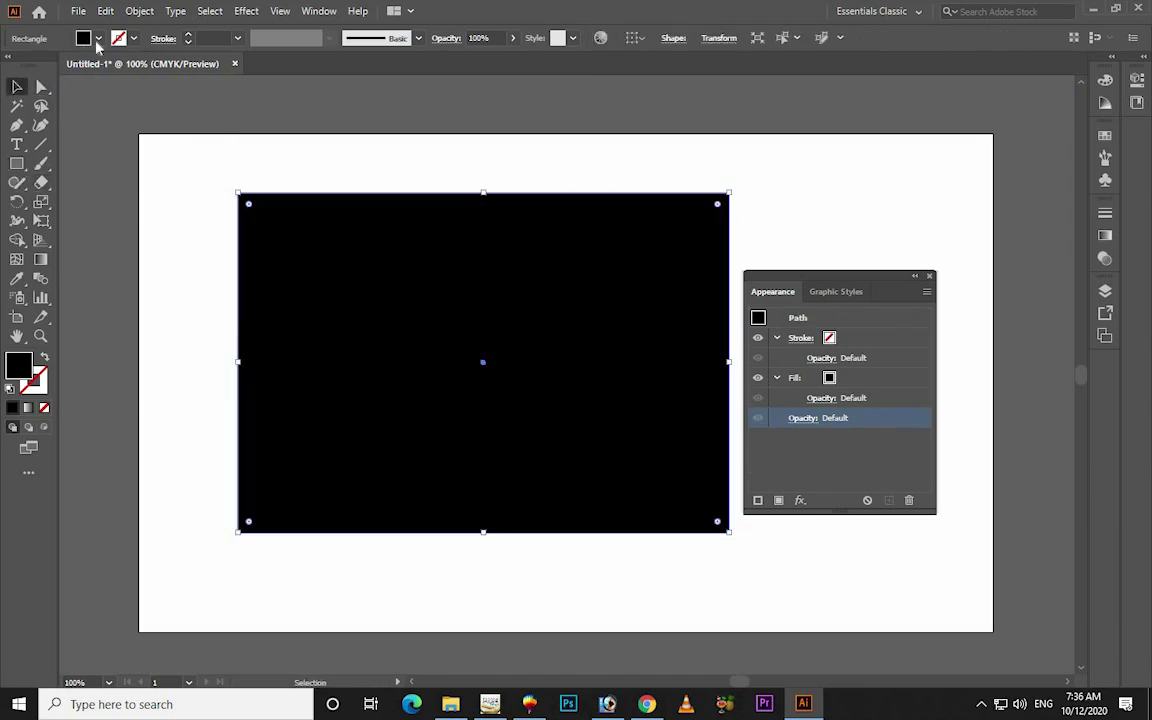
click(86, 38)
Fill the rectangle crimson, send it to back, and attempt a clipping mask on all artwork.
click(118, 69)
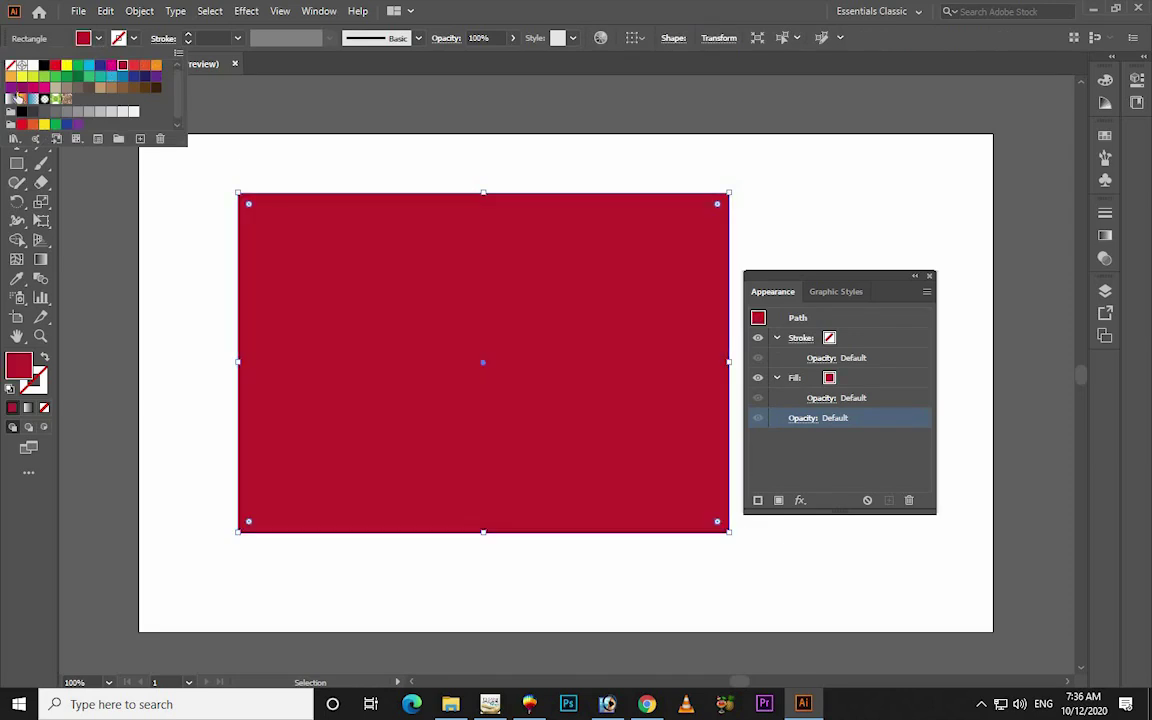
key(ctrl+shift+bracketleft)
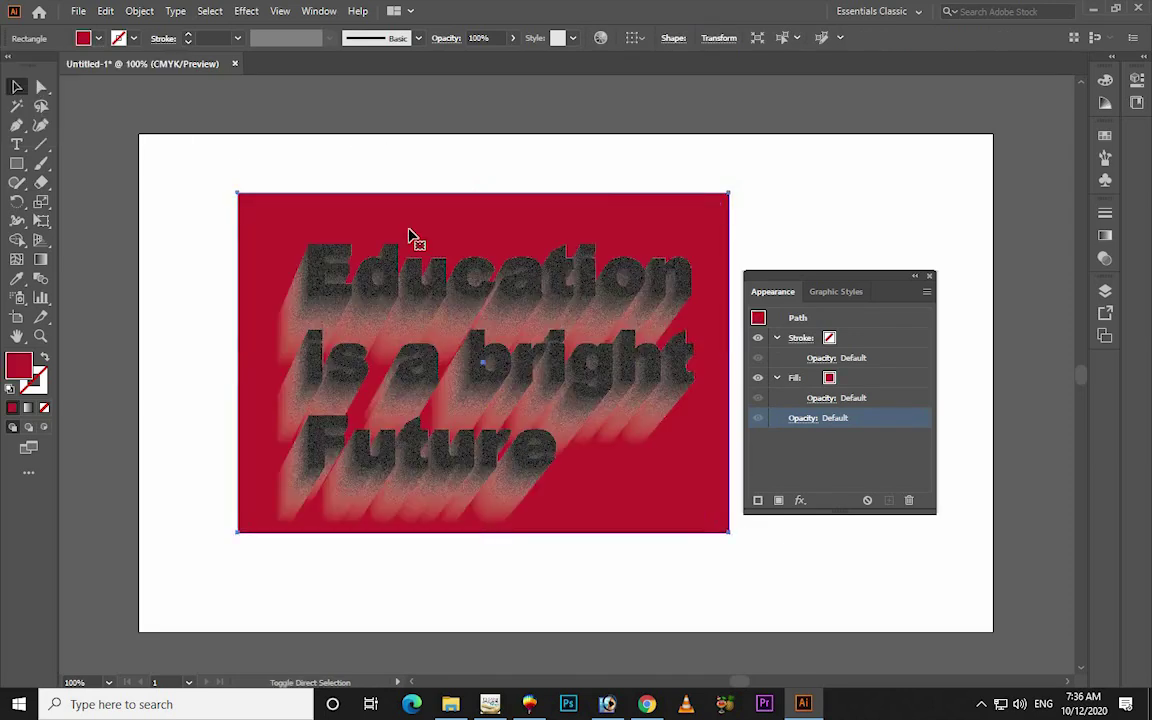
click(681, 168)
key(ctrl+a)
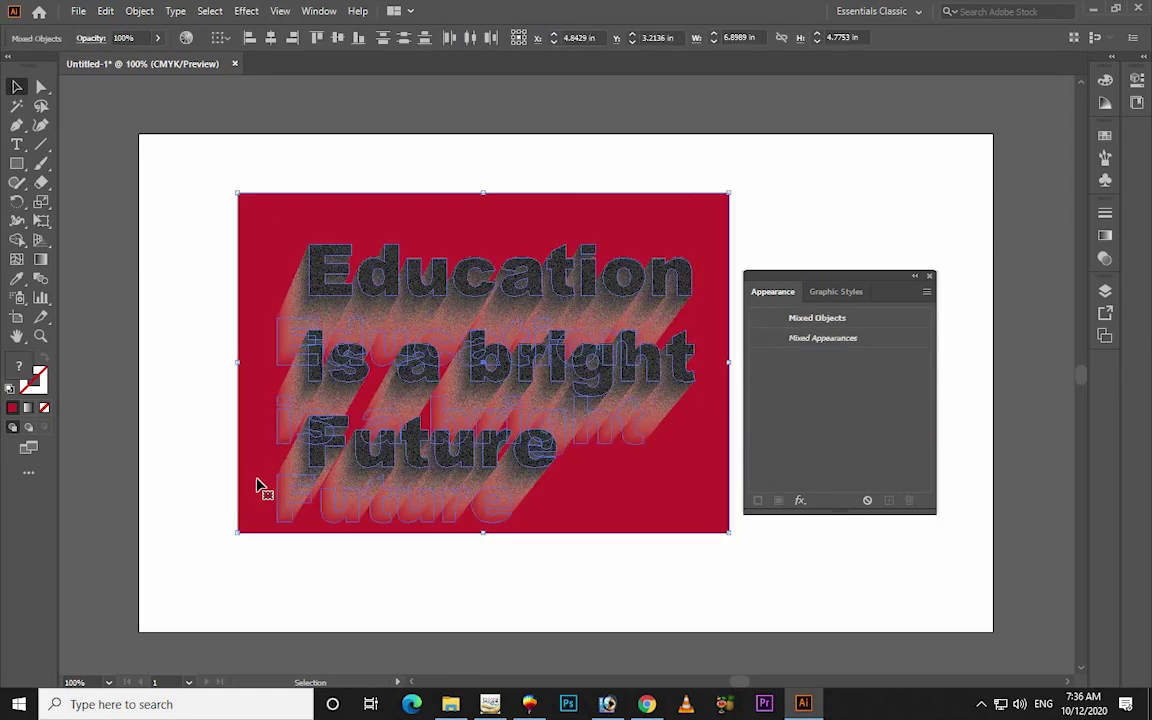
right_click(456, 279)
click(578, 452)
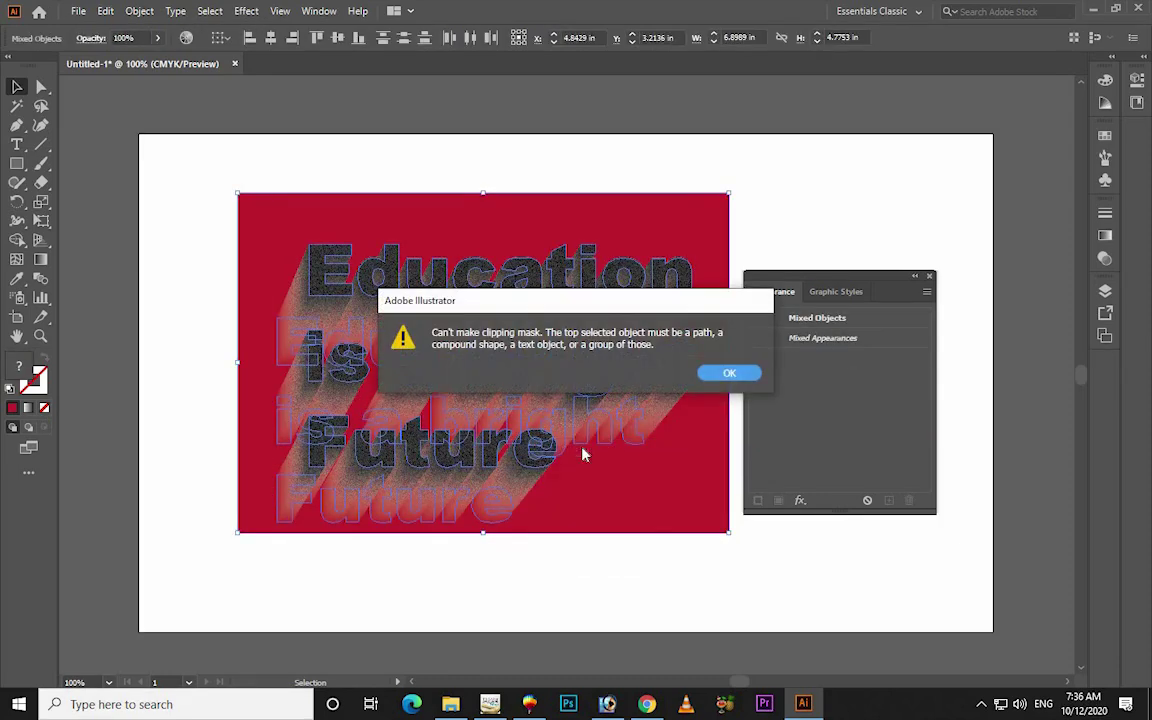
click(728, 373)
click(782, 211)
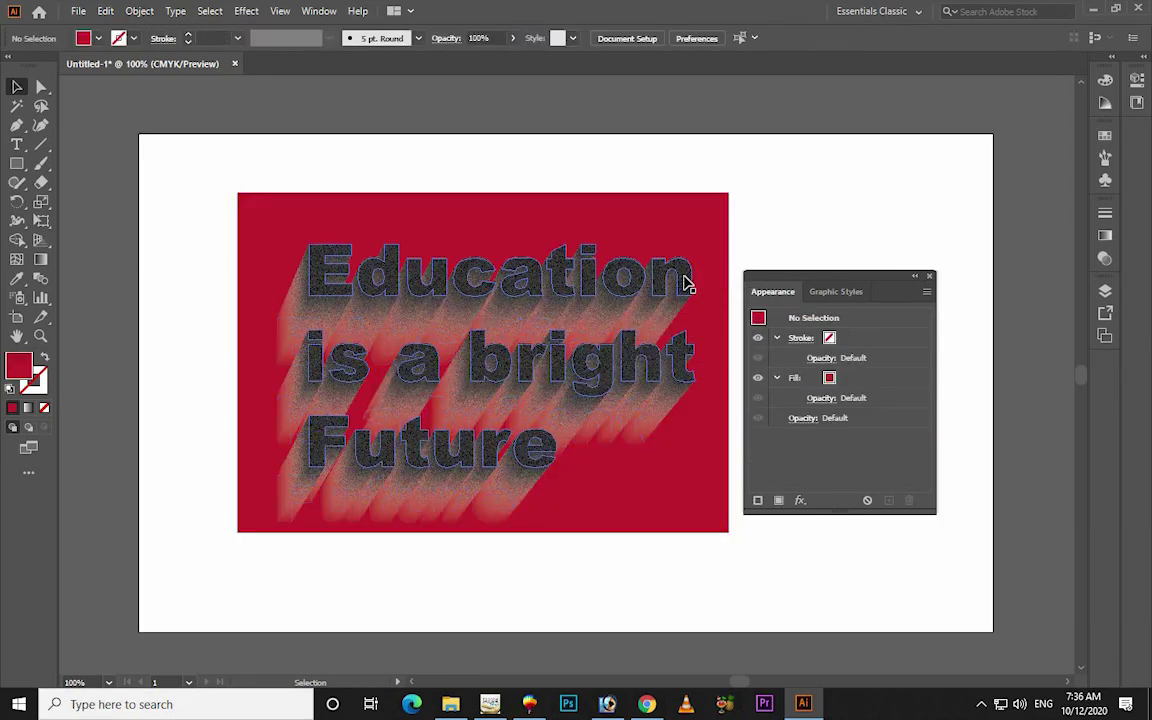
Retry the clipping mask on the text and rectangle, then delete the red rectangle.
click(684, 281)
shift+click(714, 240)
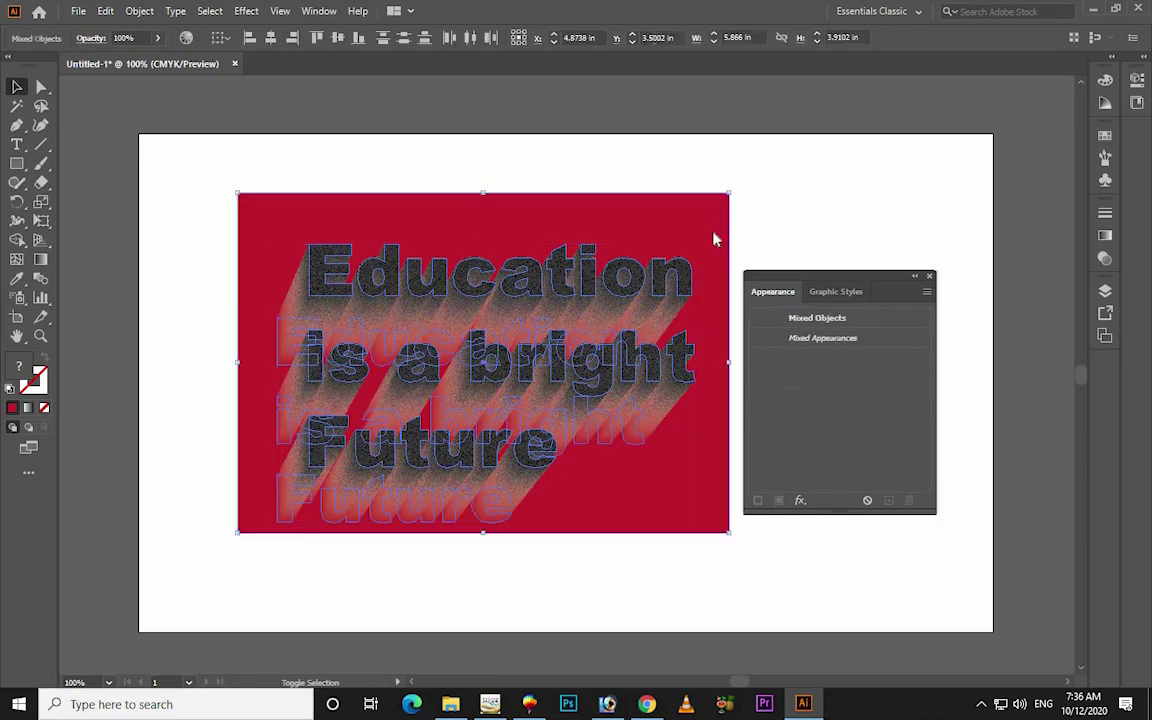
right_click(714, 240)
click(779, 372)
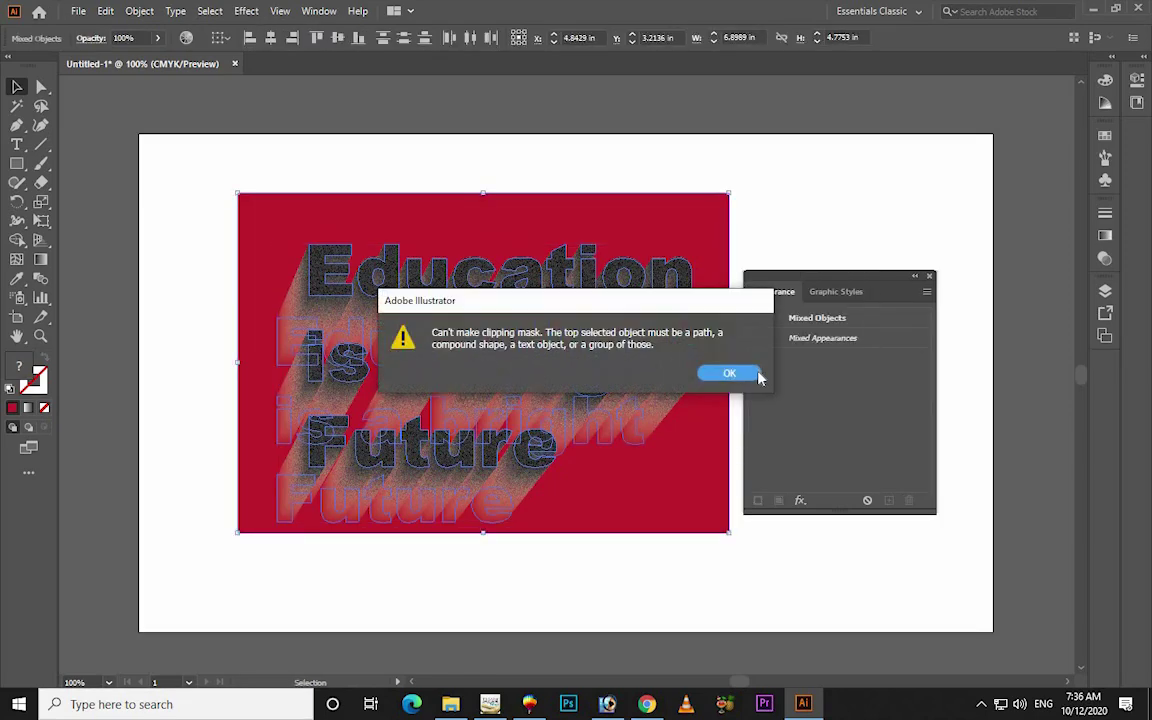
click(728, 373)
click(800, 190)
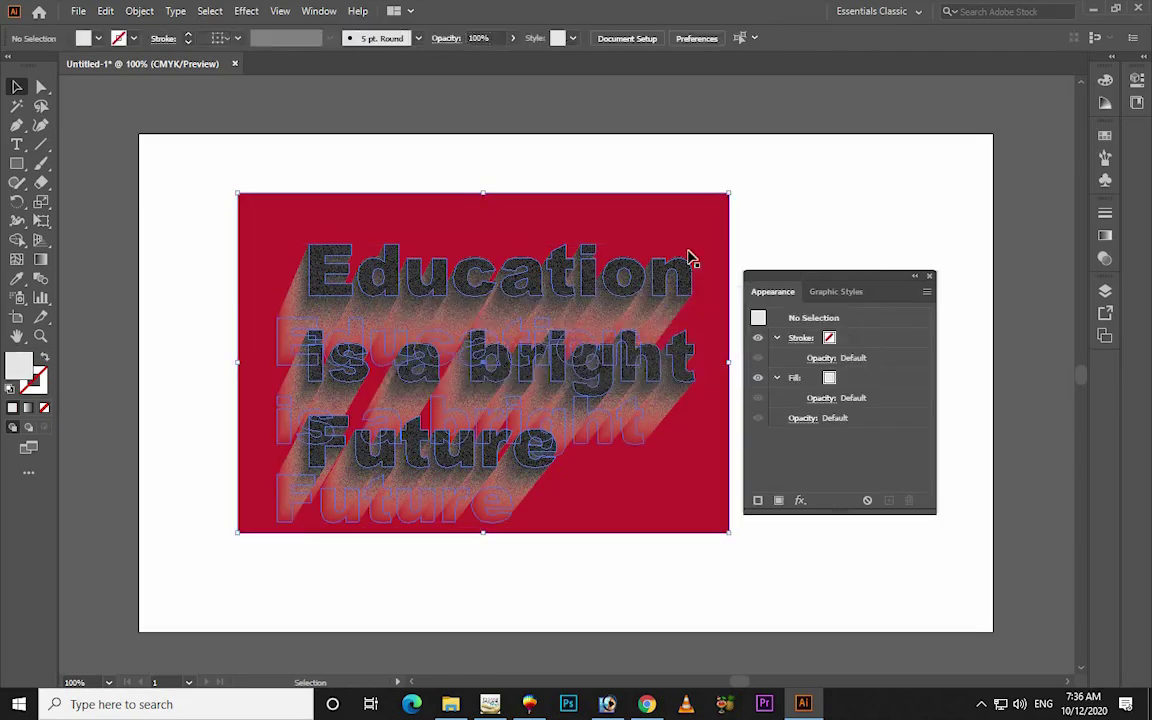
click(437, 219)
key(Delete)
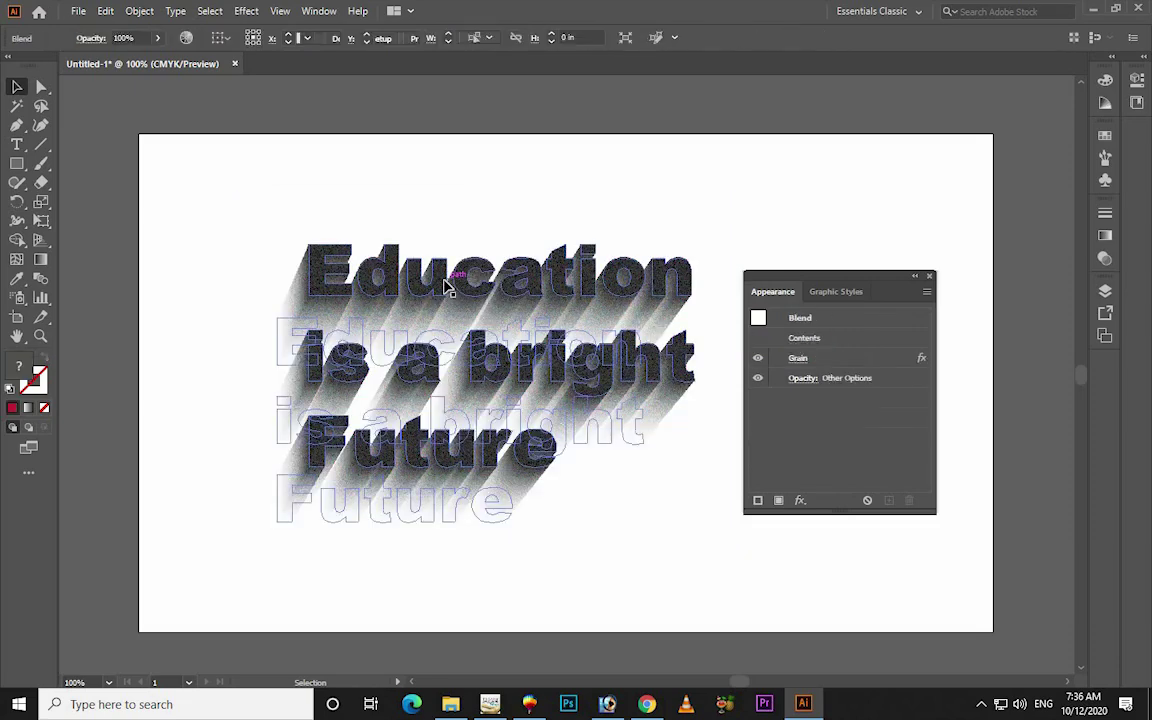
double_click(447, 287)
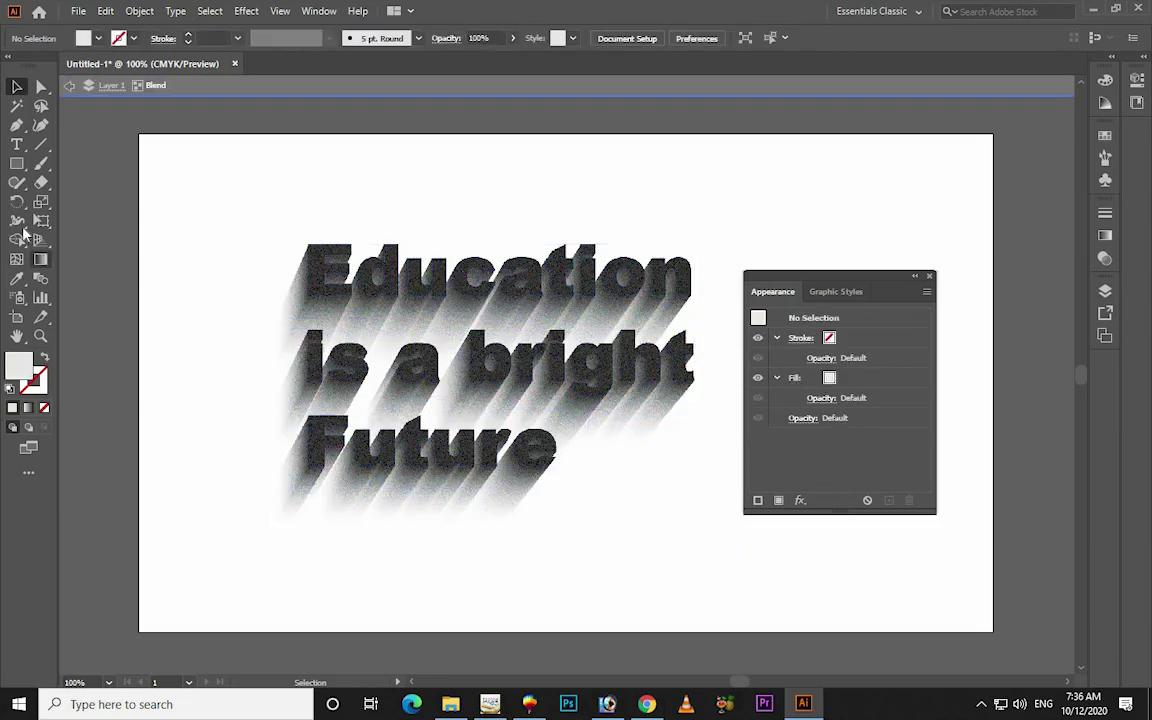
click(16, 163)
drag(198, 208, 731, 554)
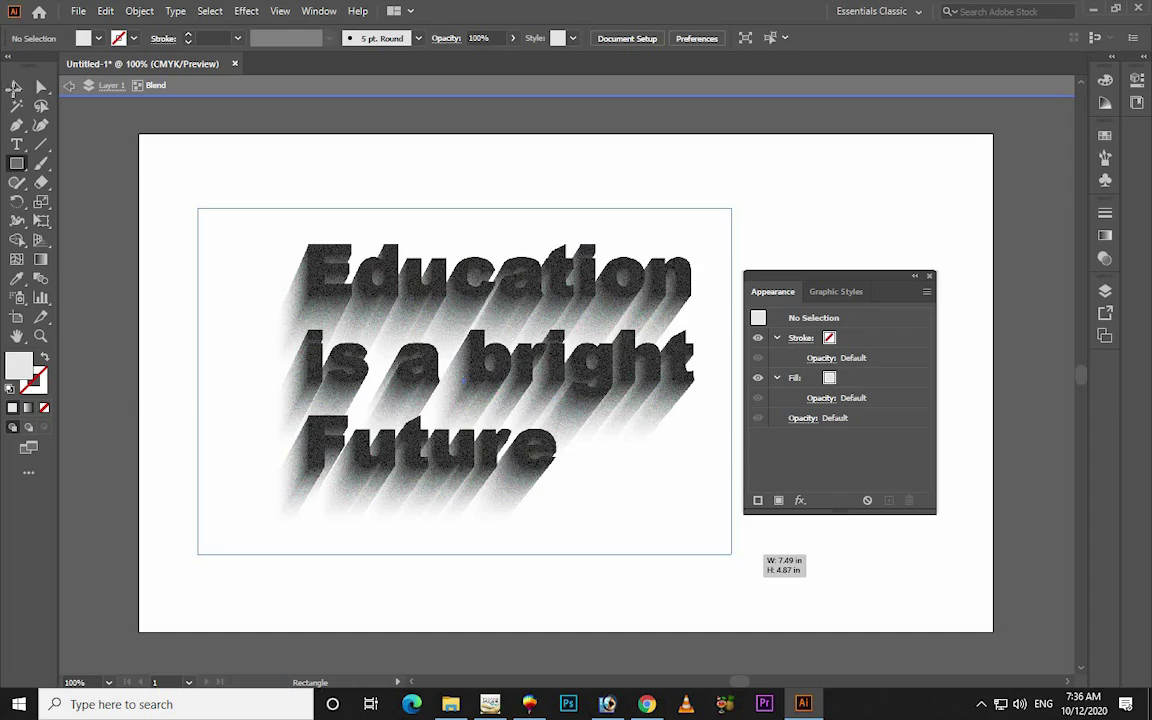
drag(731, 554, 731, 554)
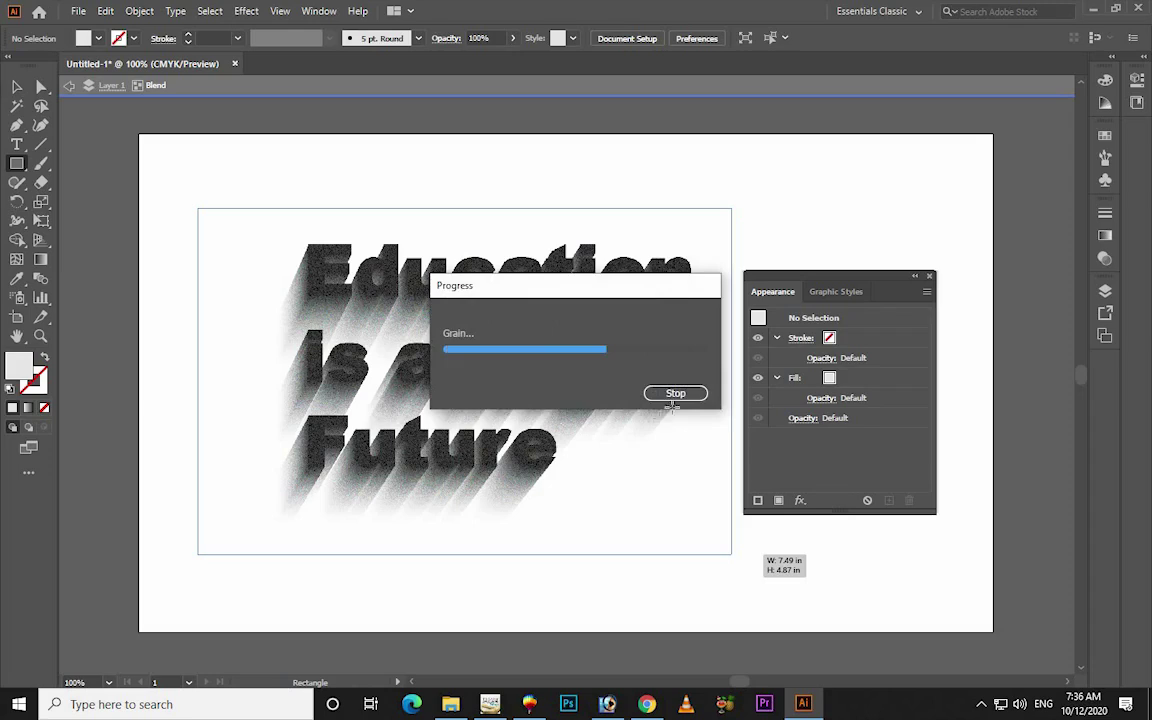
key(v)
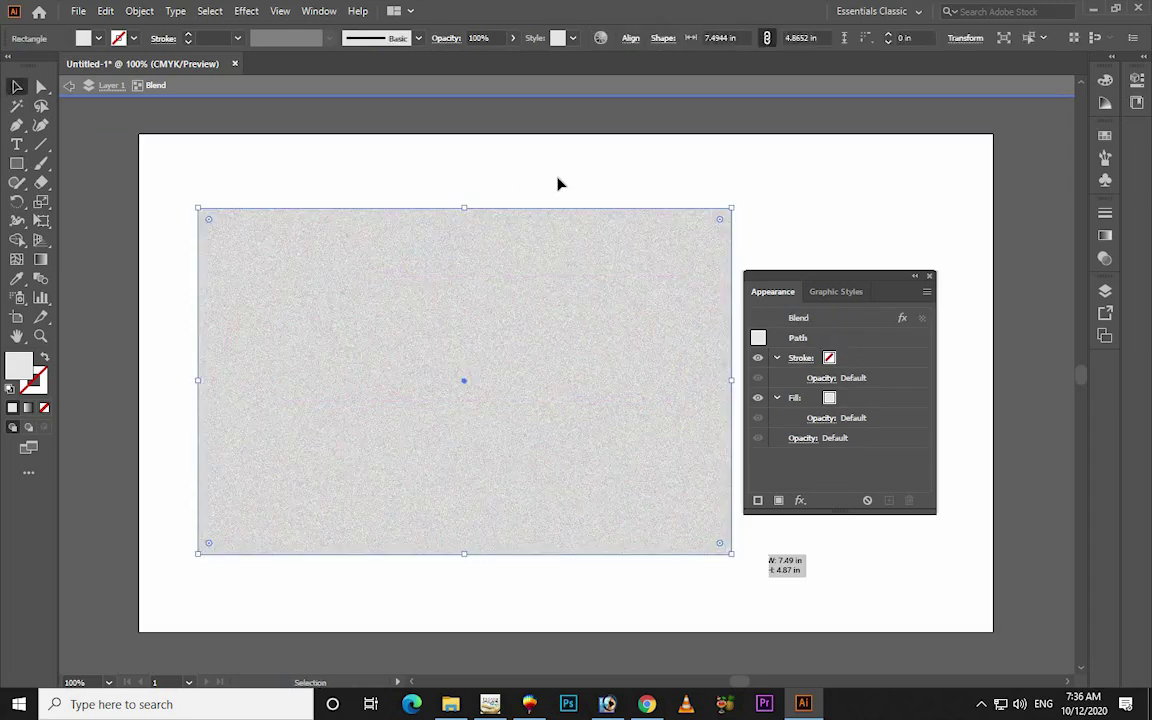
click(500, 200)
click(534, 268)
key(ctrl+shift+bracketleft)
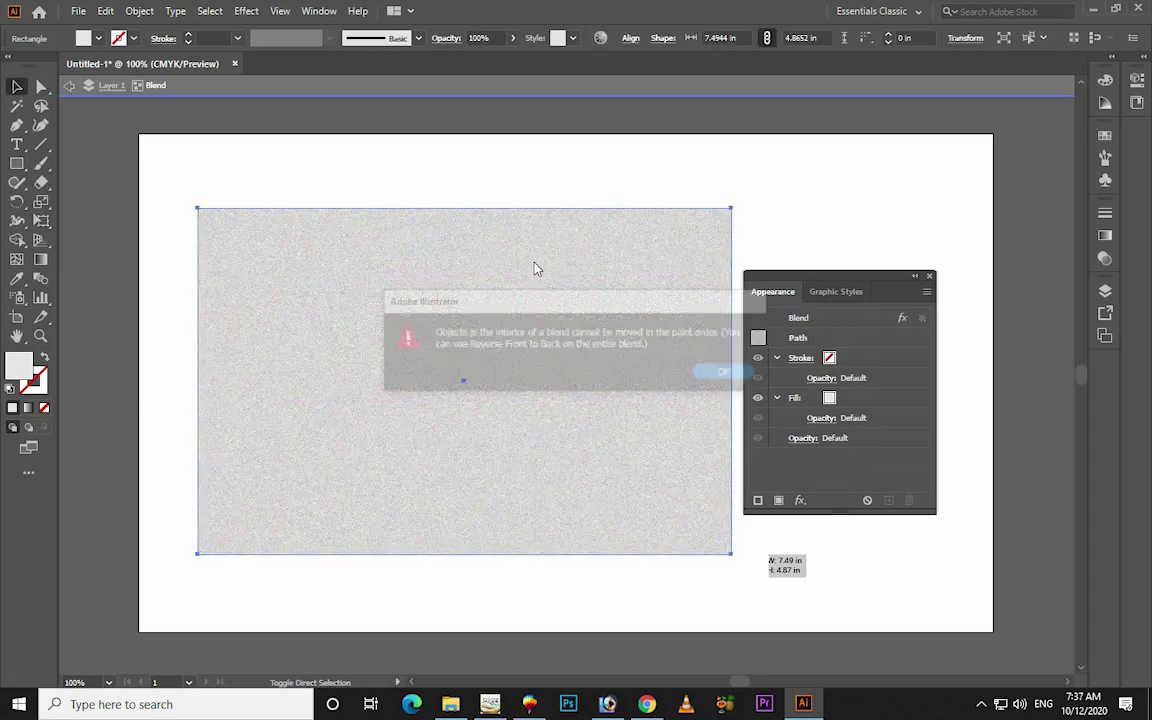
click(732, 370)
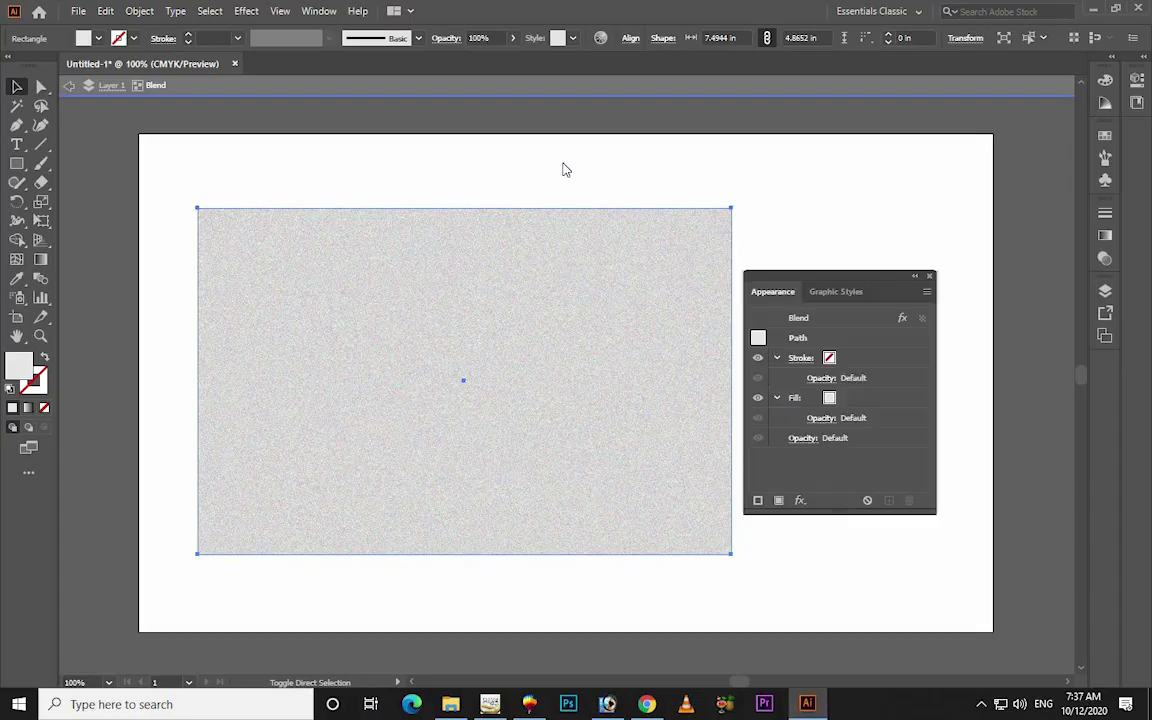
click(818, 185)
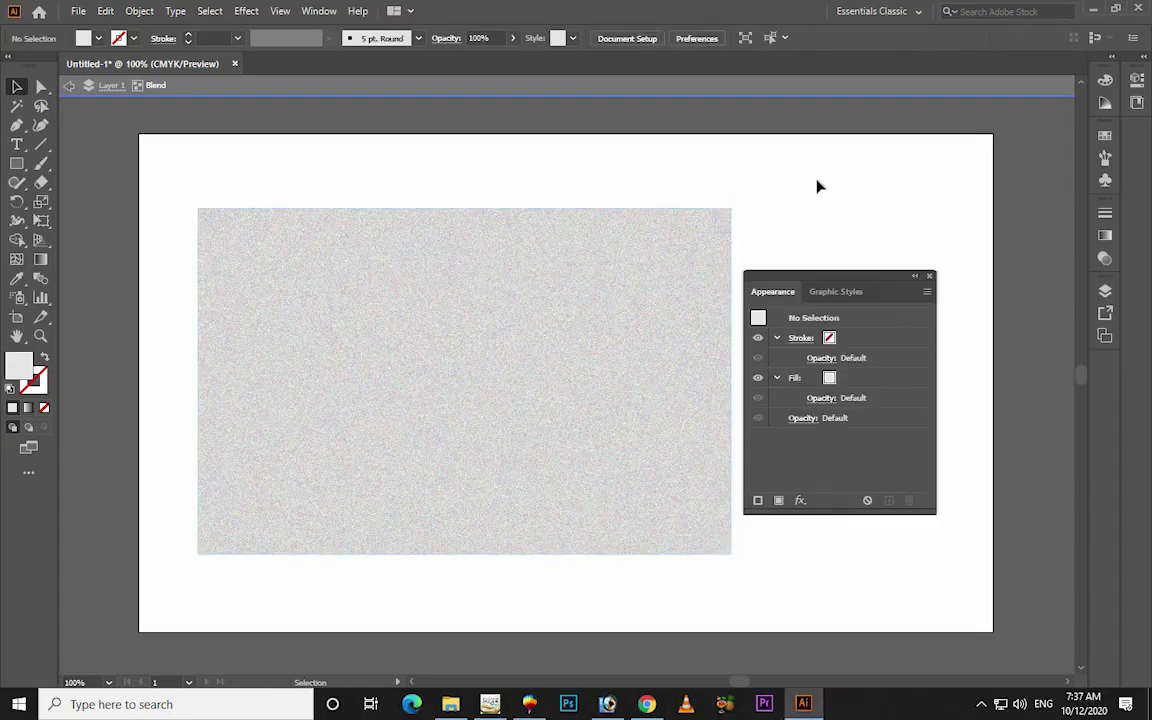
click(679, 237)
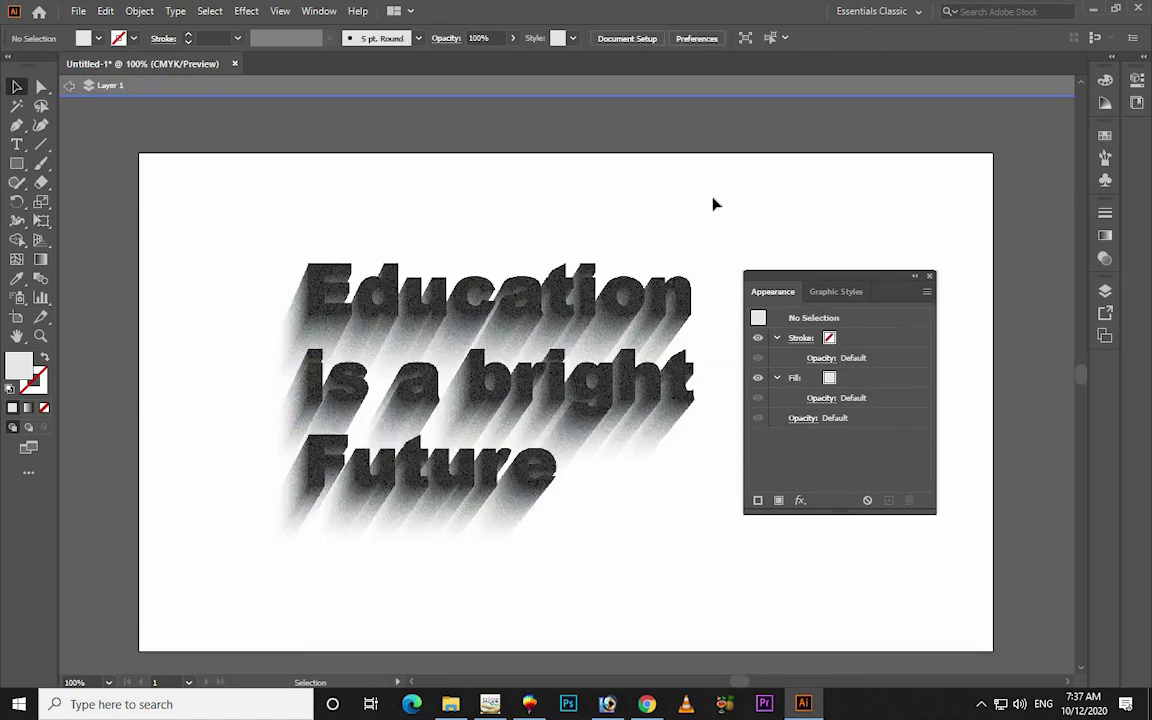
Leave isolation mode, nudge the text blend left, and bring up the Transparency panel.
scroll(690, 220, down, 1)
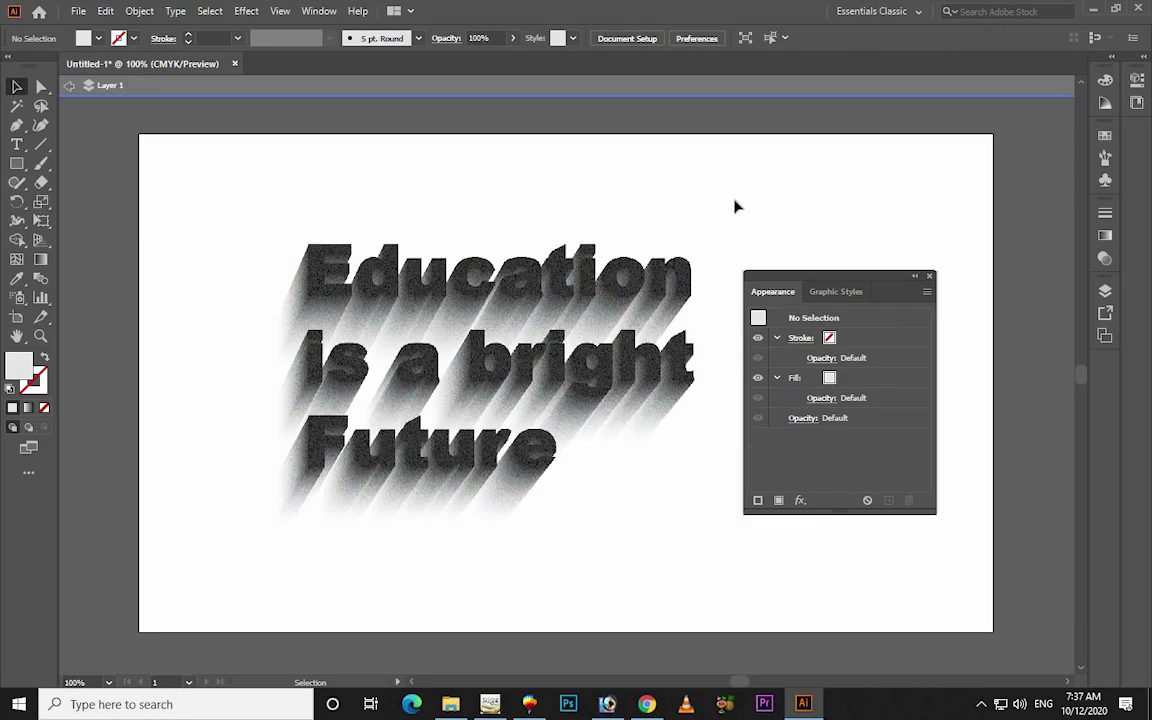
click(71, 89)
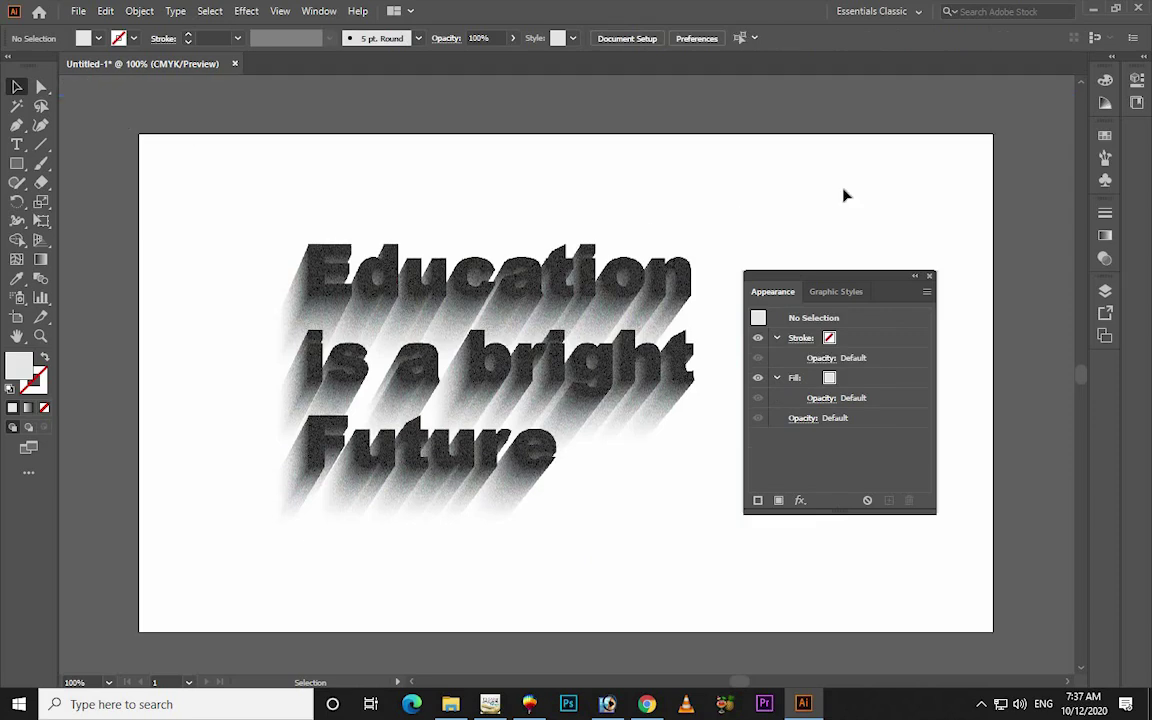
click(660, 292)
drag(660, 292, 645, 292)
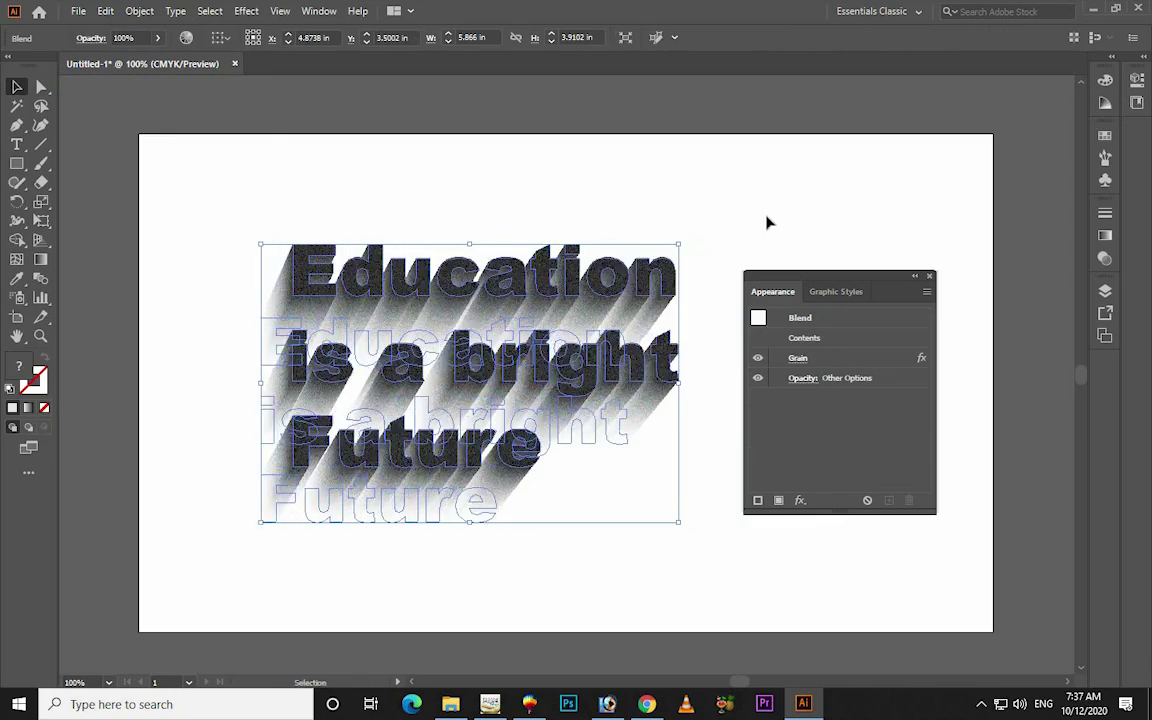
drag(877, 275, 910, 270)
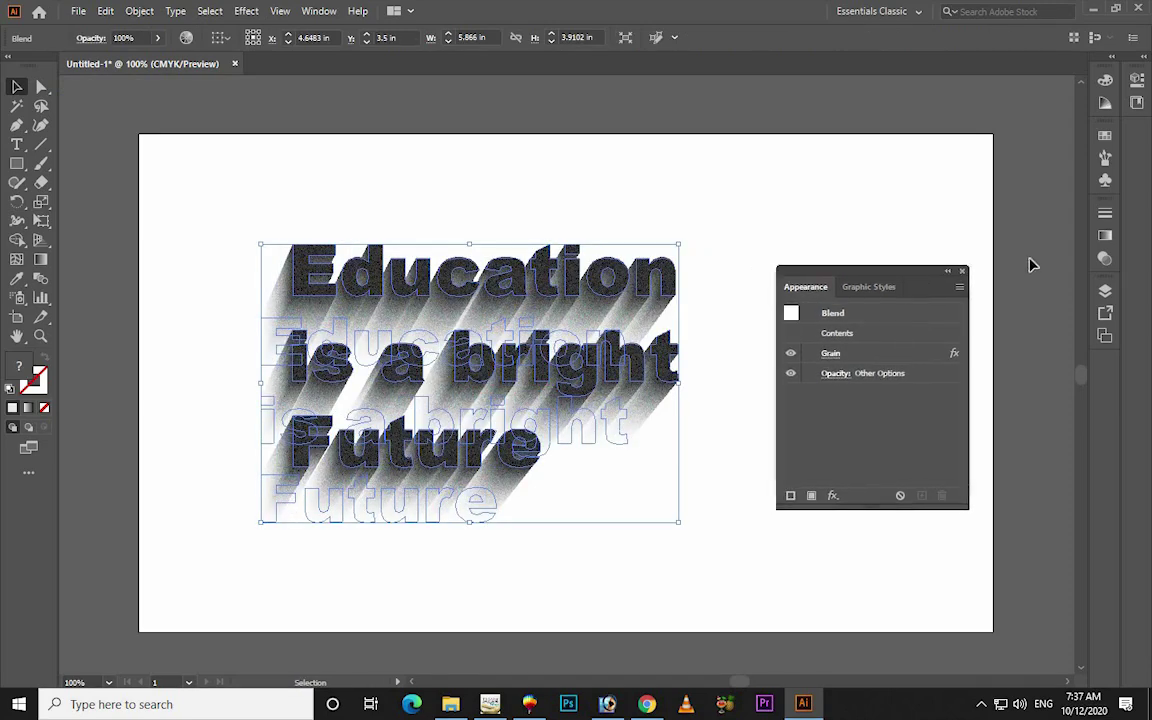
click(1106, 259)
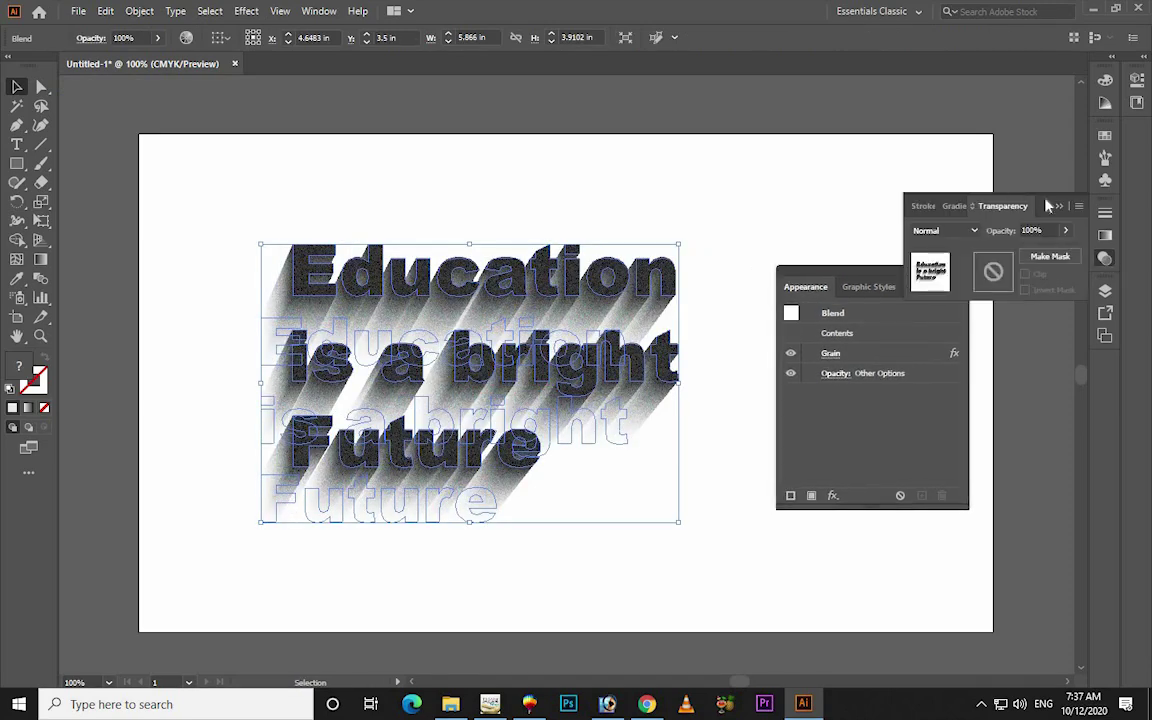
drag(1047, 205, 933, 155)
Draw a rectangle covering the text and fill it dark red.
click(386, 211)
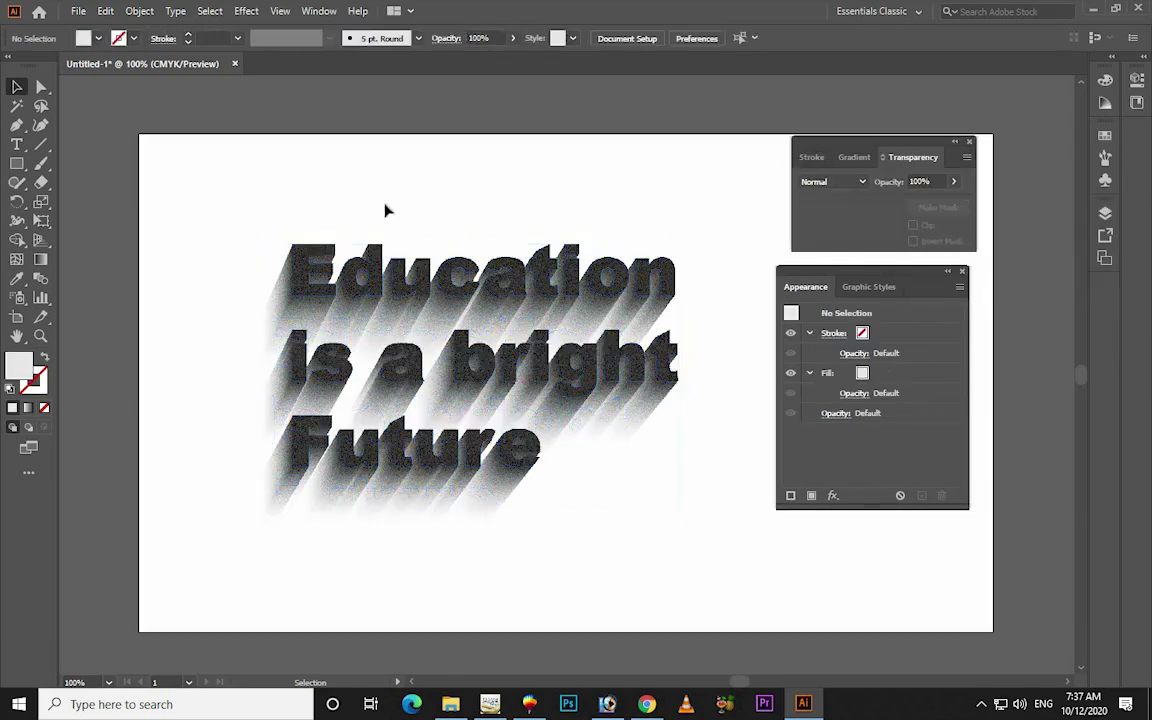
click(16, 163)
drag(241, 214, 707, 531)
click(16, 87)
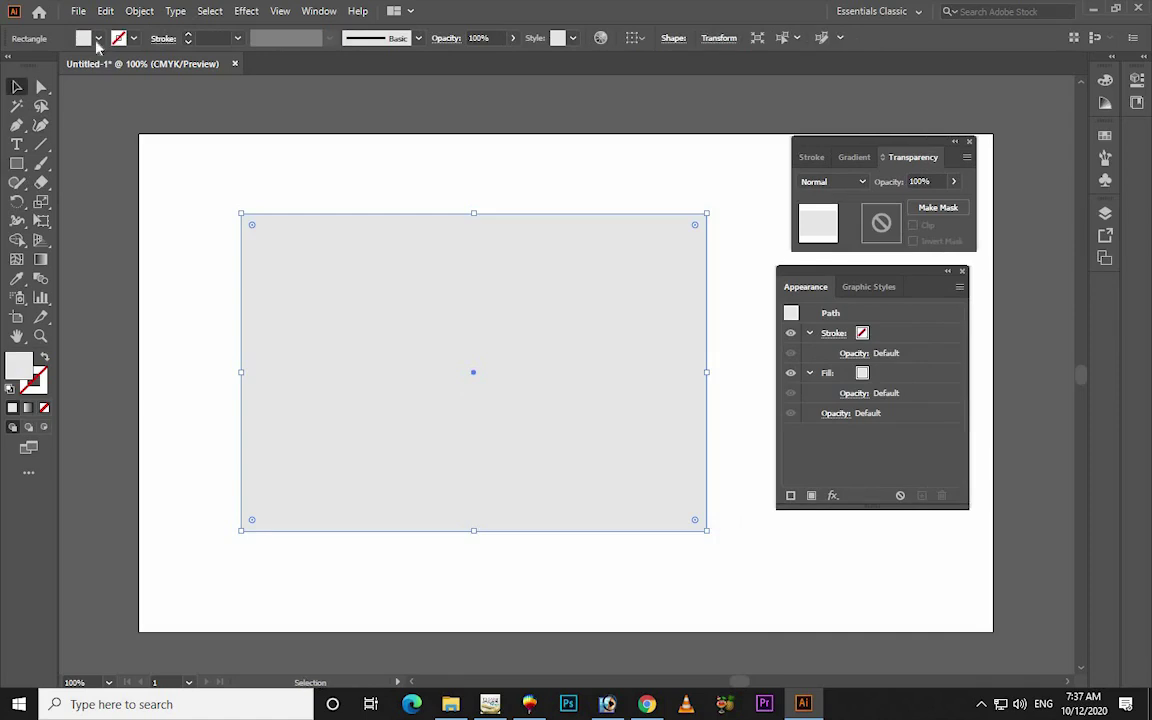
click(98, 38)
click(106, 56)
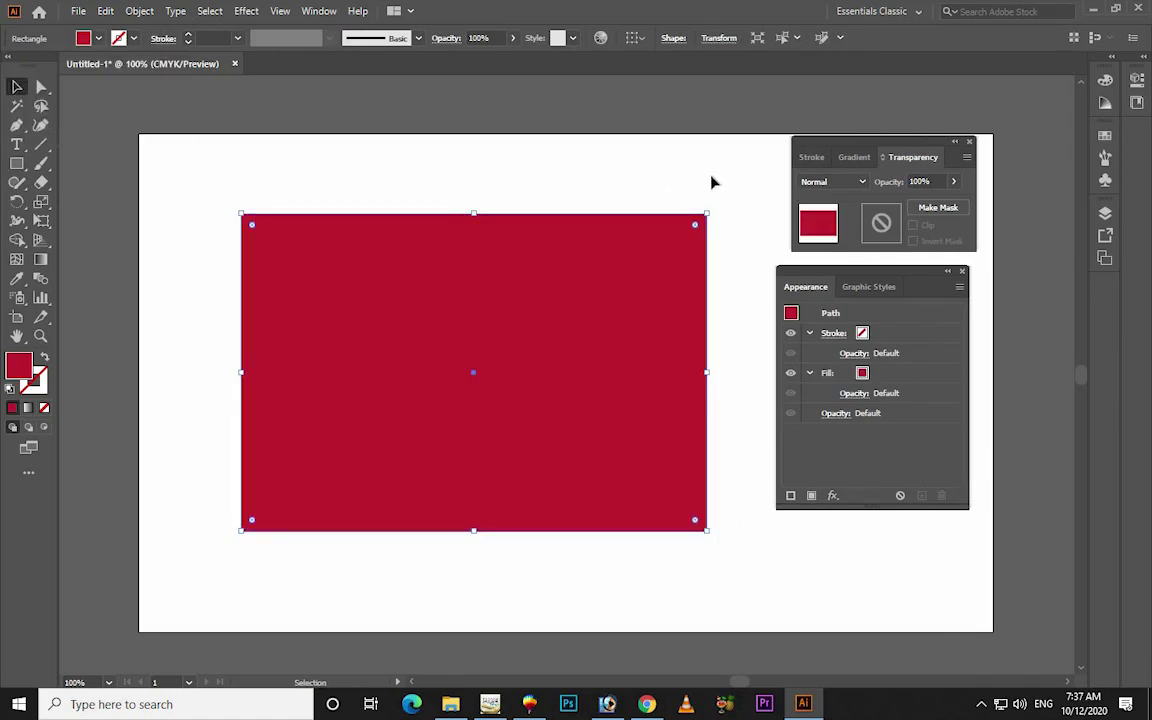
Make the red rectangle an inverted opacity mask over the text blend.
drag(712, 182, 250, 540)
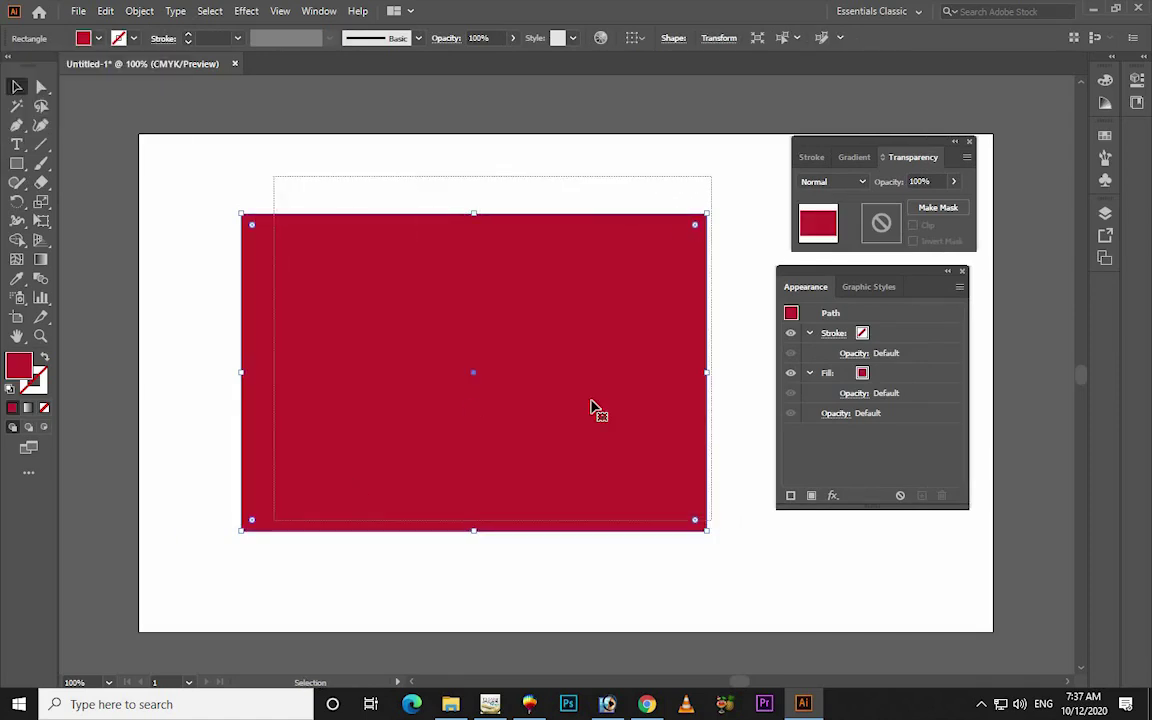
click(940, 210)
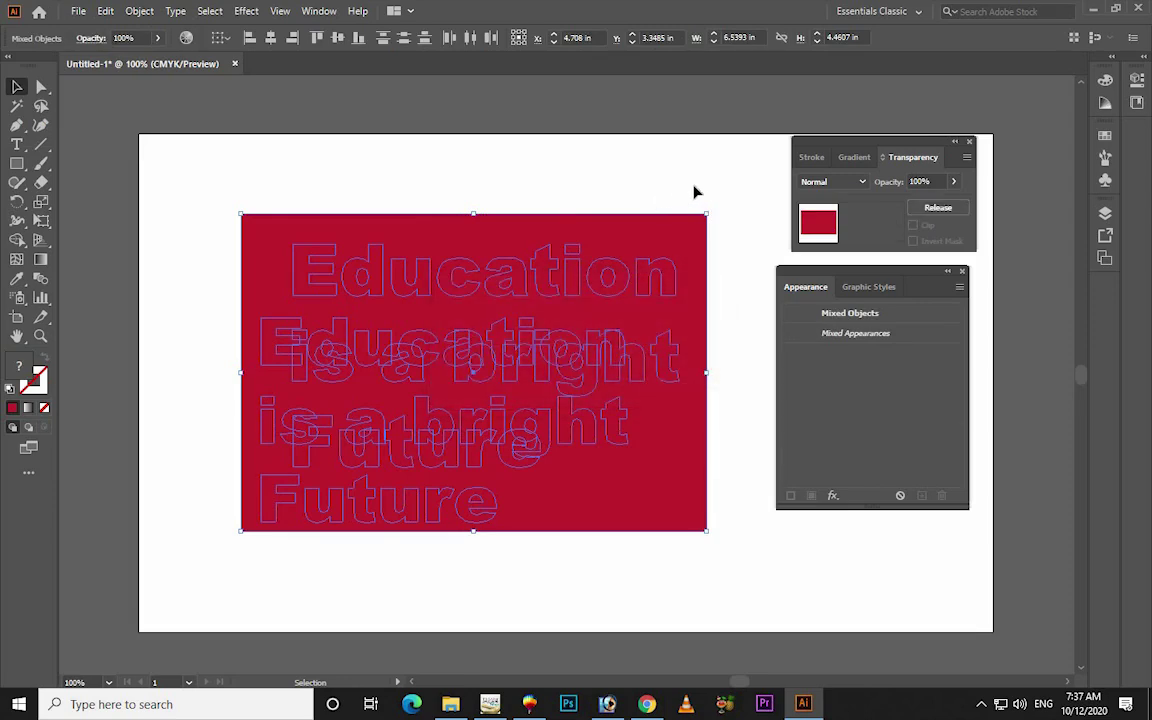
click(912, 241)
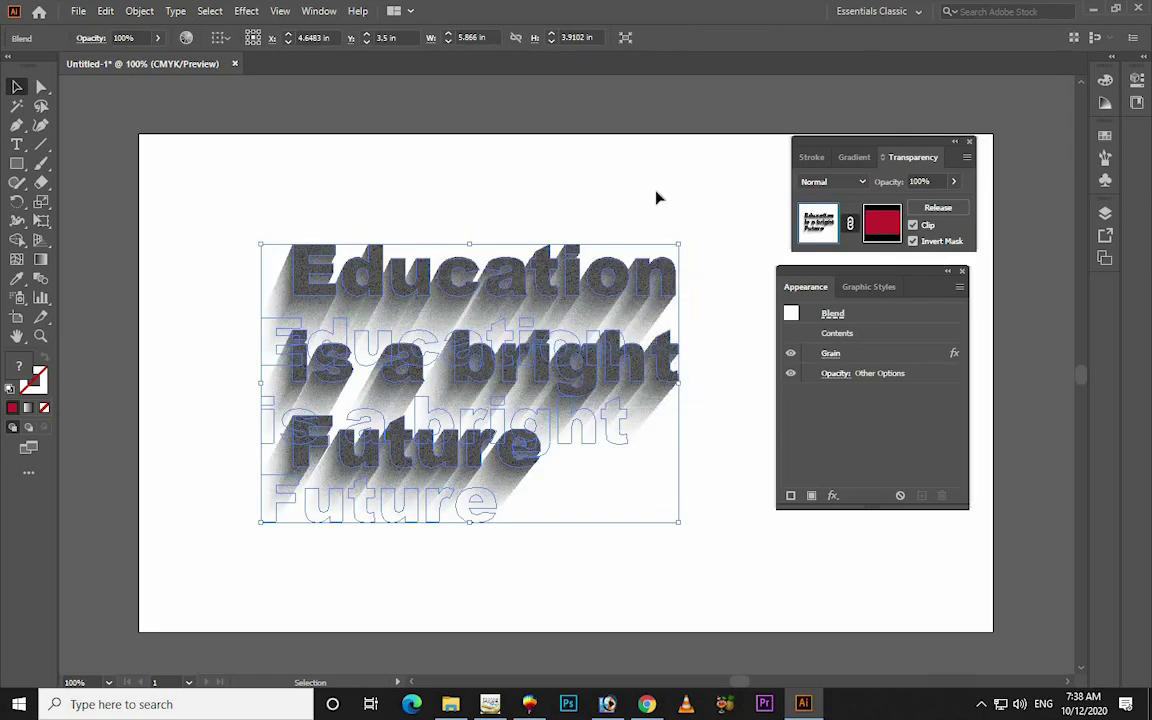
click(694, 252)
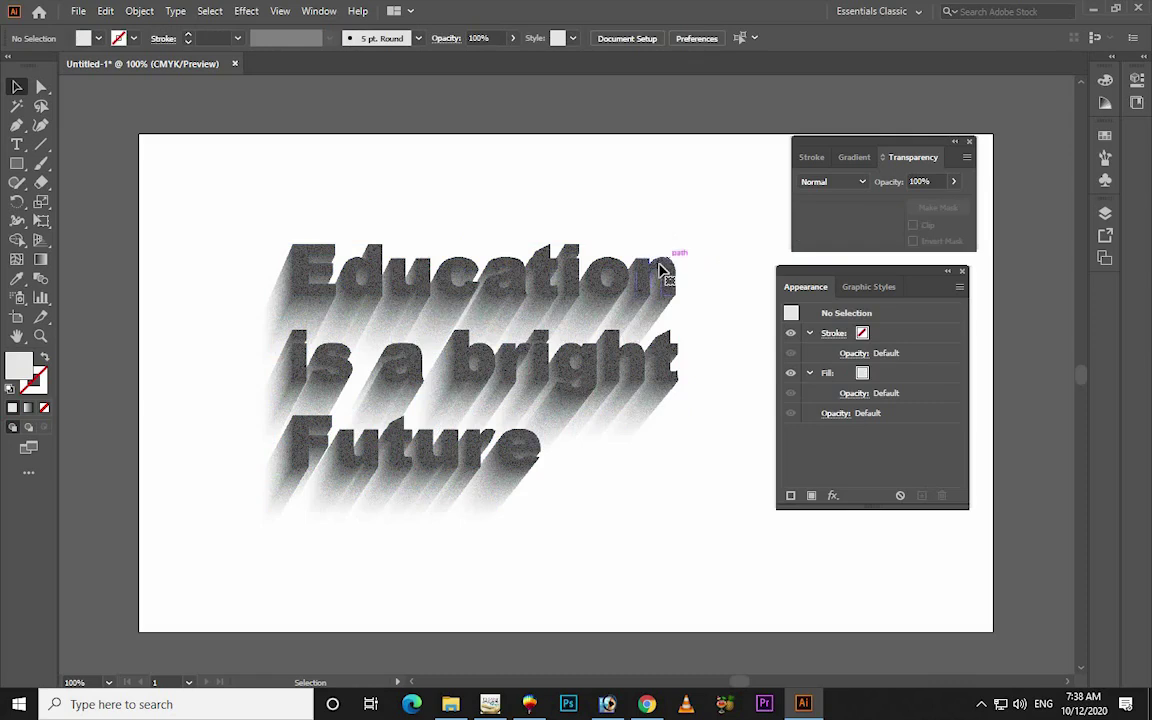
Turn off the mask's Clip option to preview it, then restore clipping.
click(664, 262)
click(665, 262)
click(912, 226)
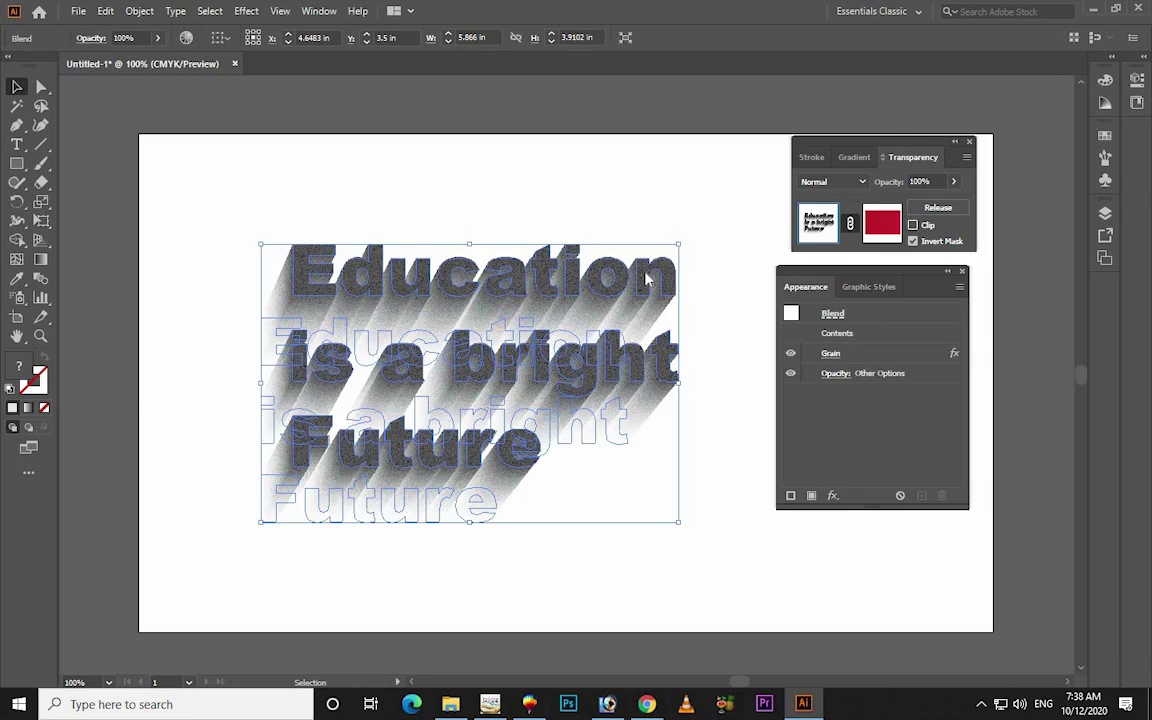
click(702, 214)
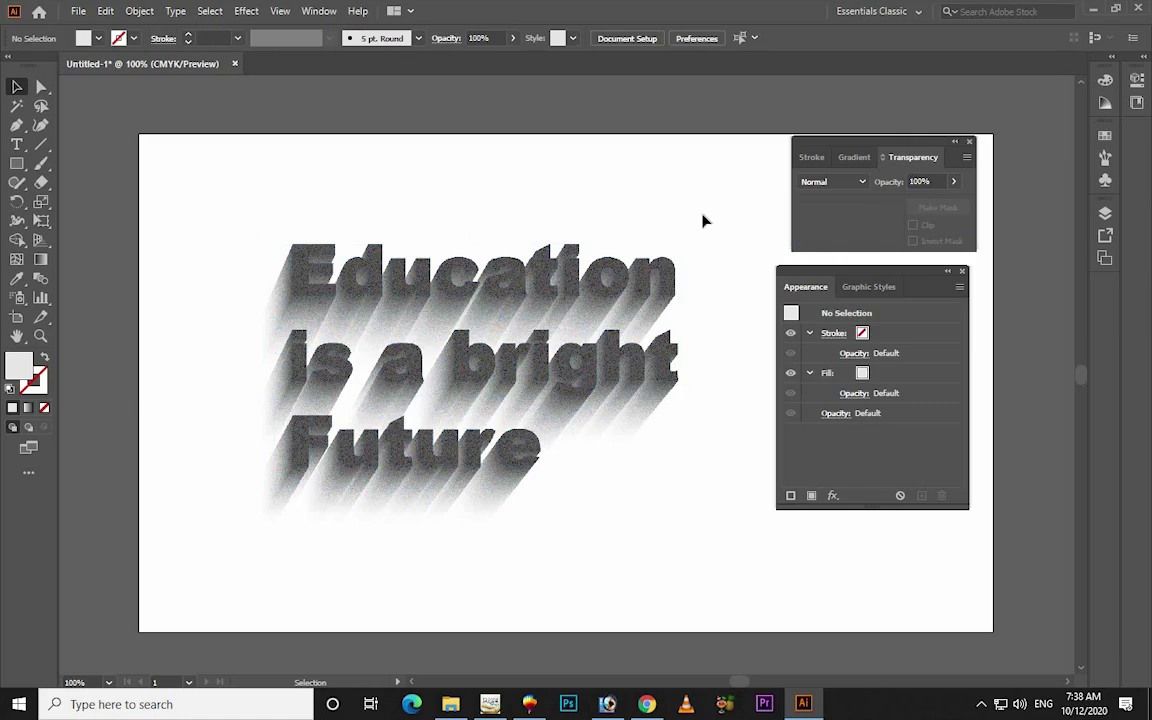
key(a)
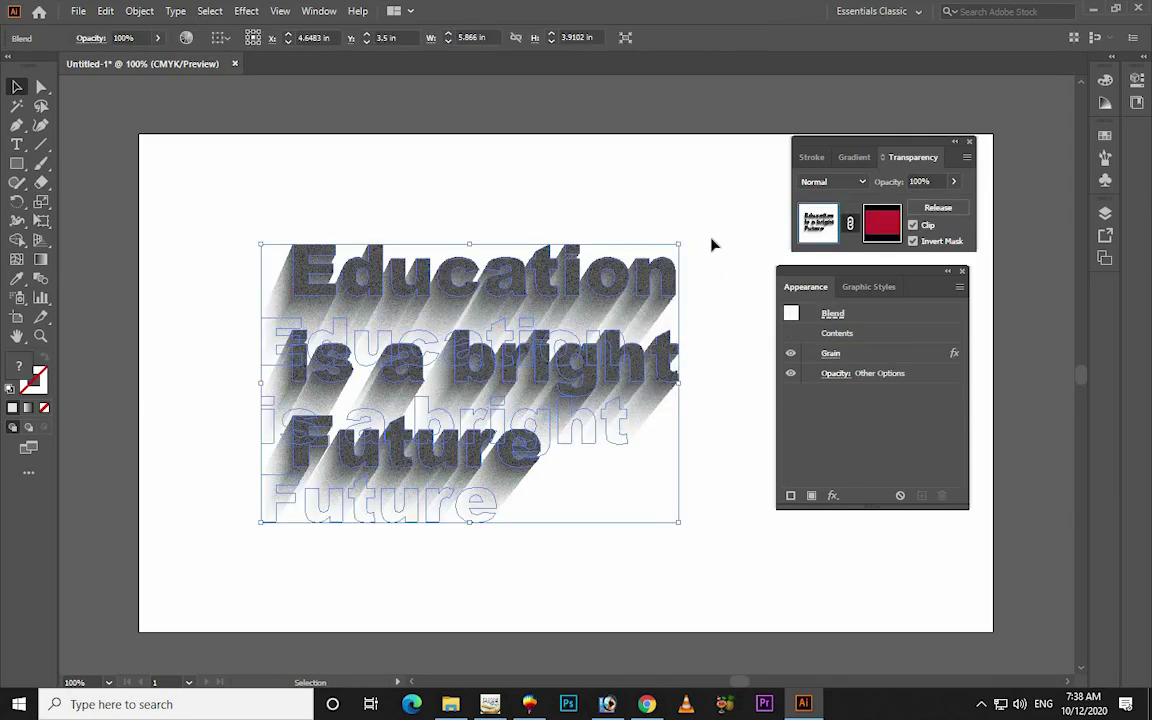
click(712, 244)
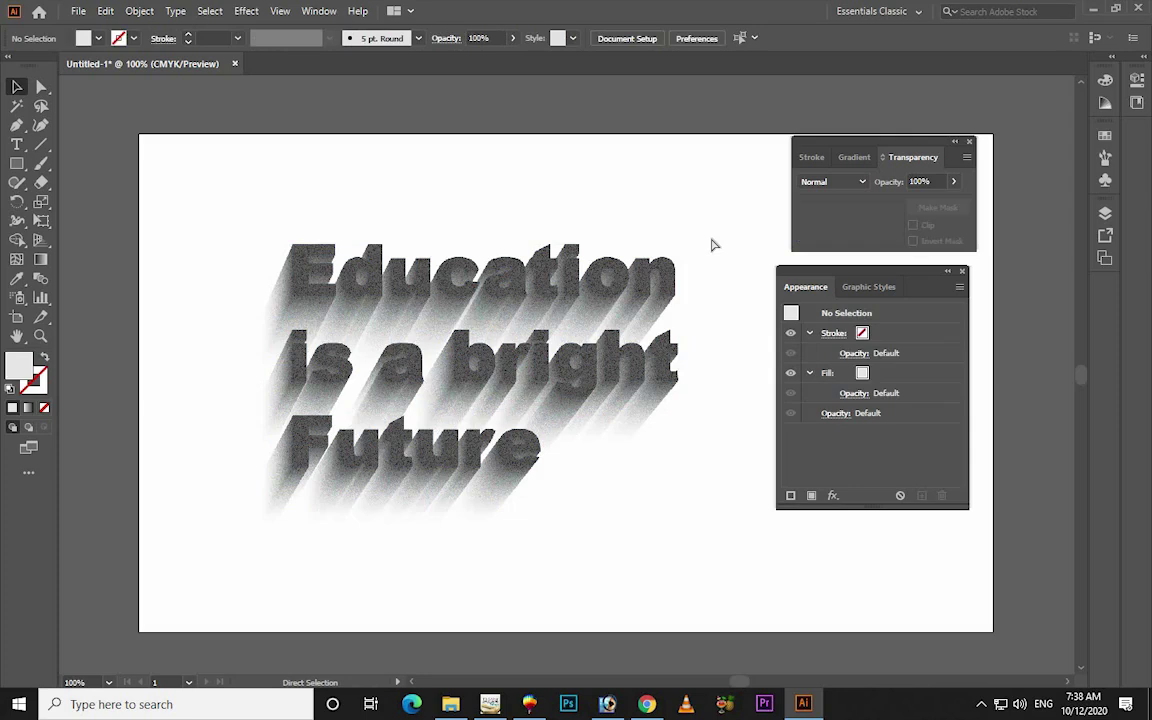
Undo the mask inversion and then the opacity mask itself.
key(ctrl+z)
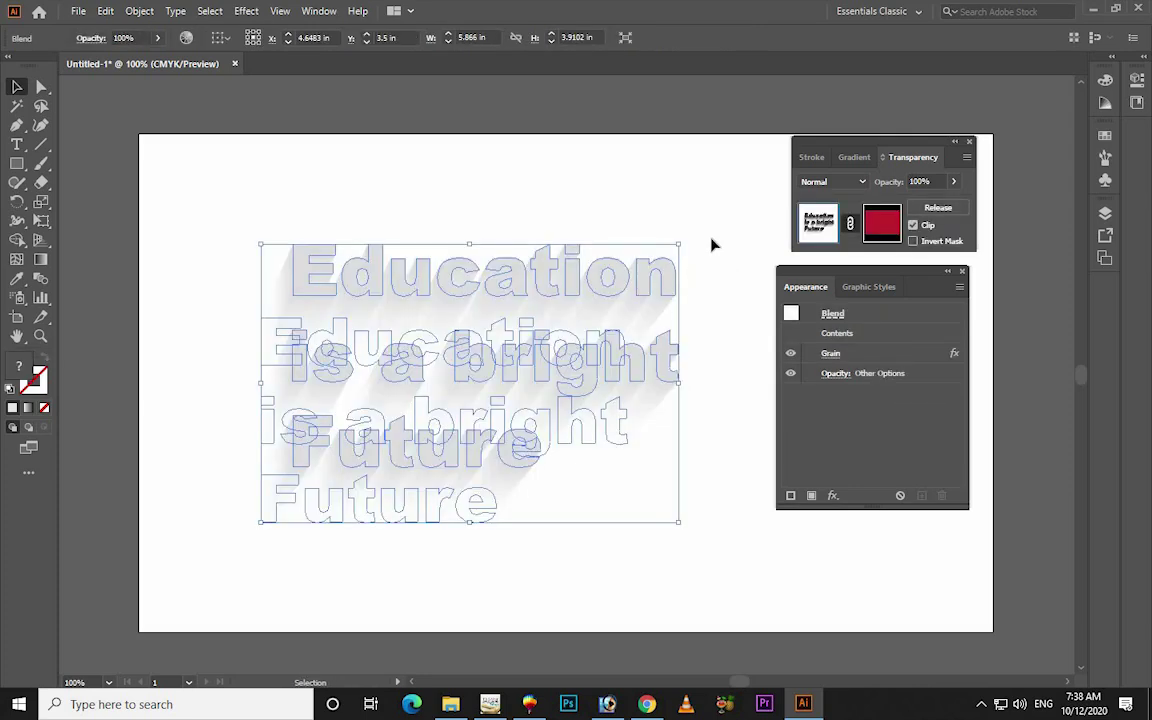
key(ctrl+shift+a)
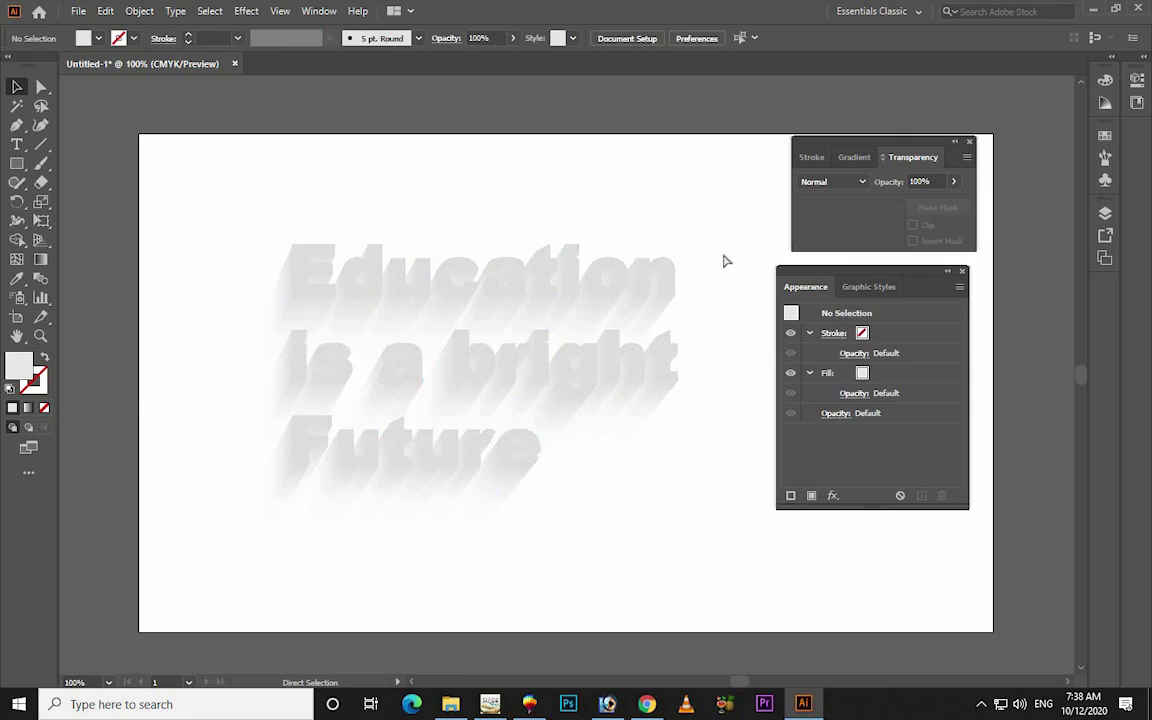
key(ctrl+z)
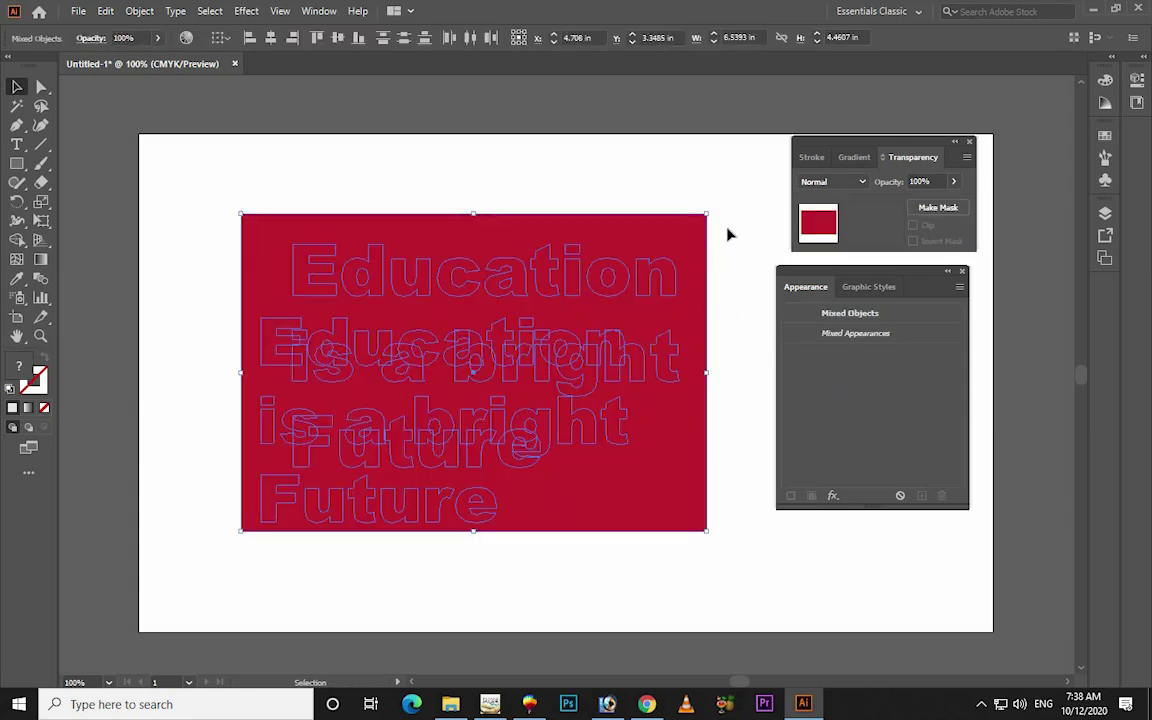
Remove the red rectangle and close the Transparency and Appearance panels.
key(ctrl+shift+z)
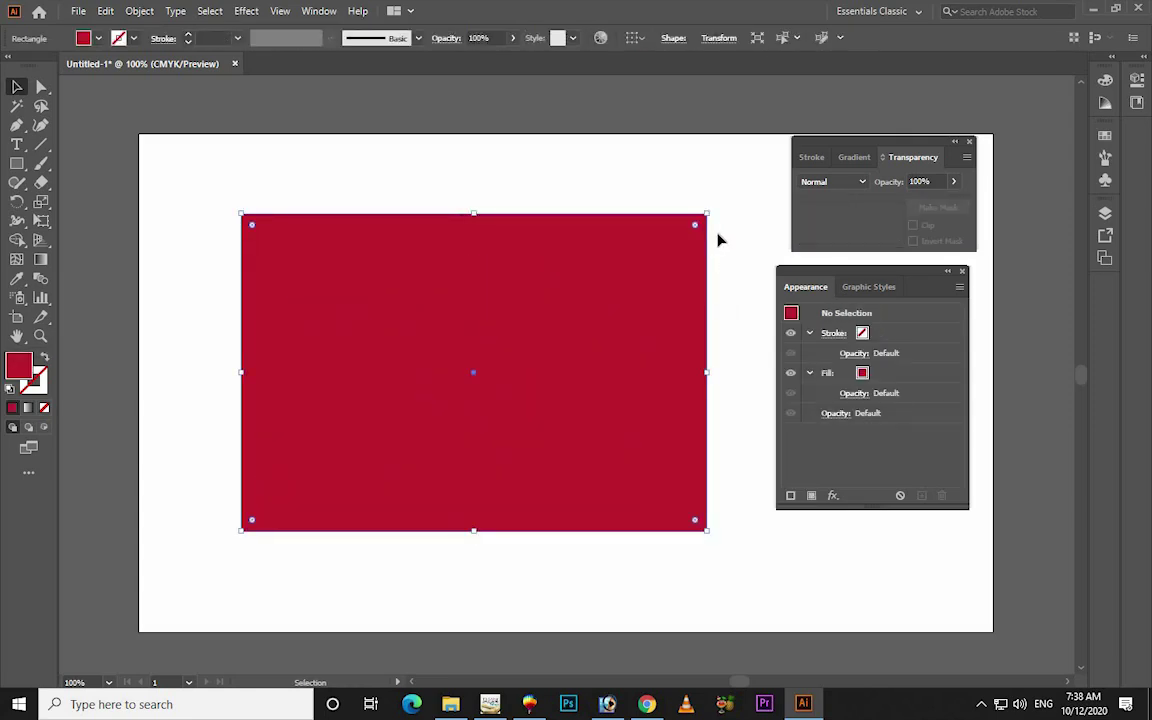
click(969, 142)
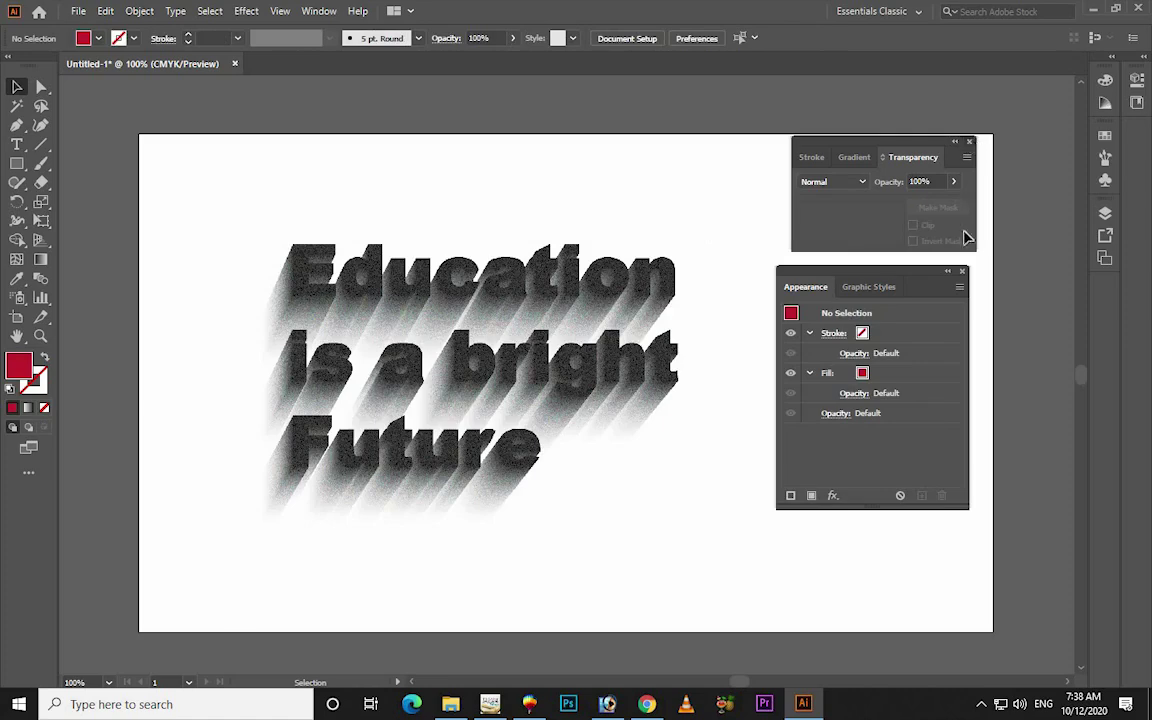
click(962, 272)
Zoom in on the text, nudge it slightly right, and zoom until it fills the view.
key(z)
drag(755, 214, 222, 512)
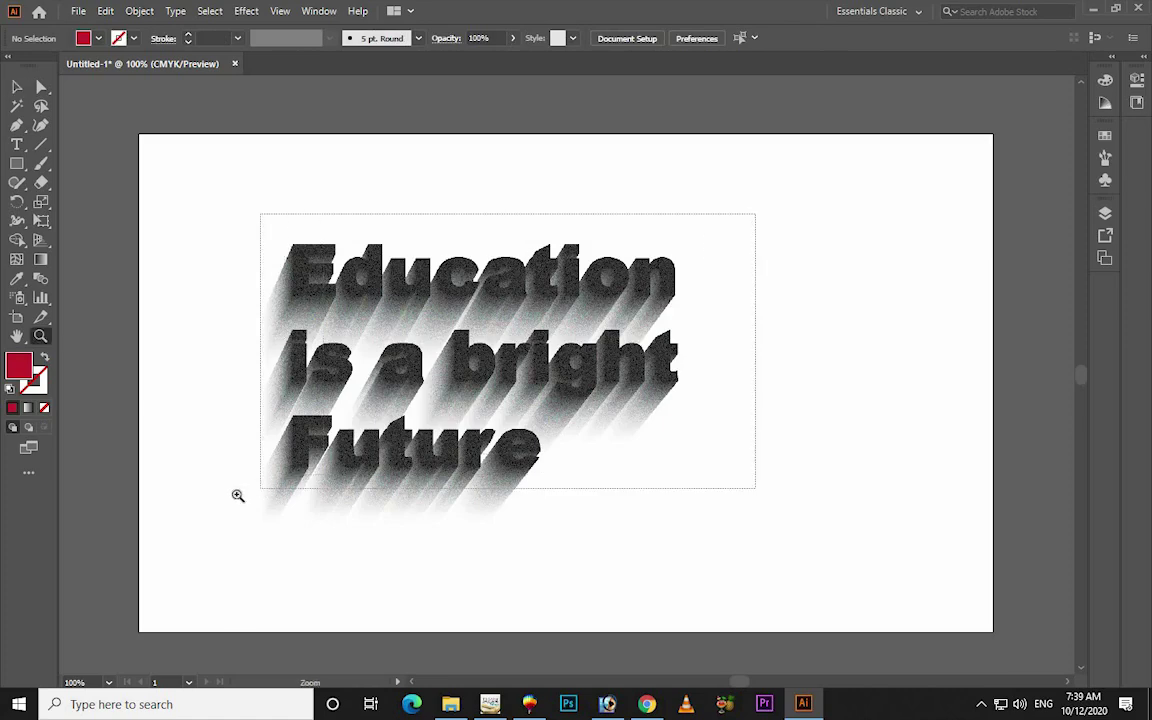
key(v)
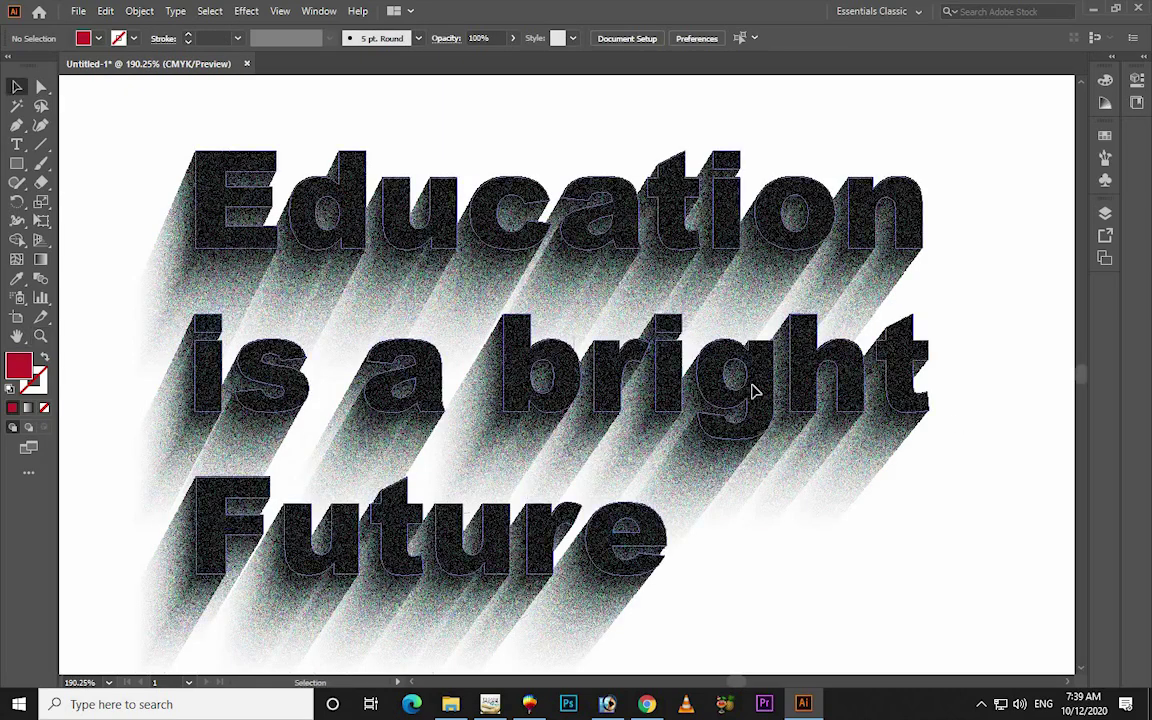
drag(750, 393, 760, 390)
click(1041, 360)
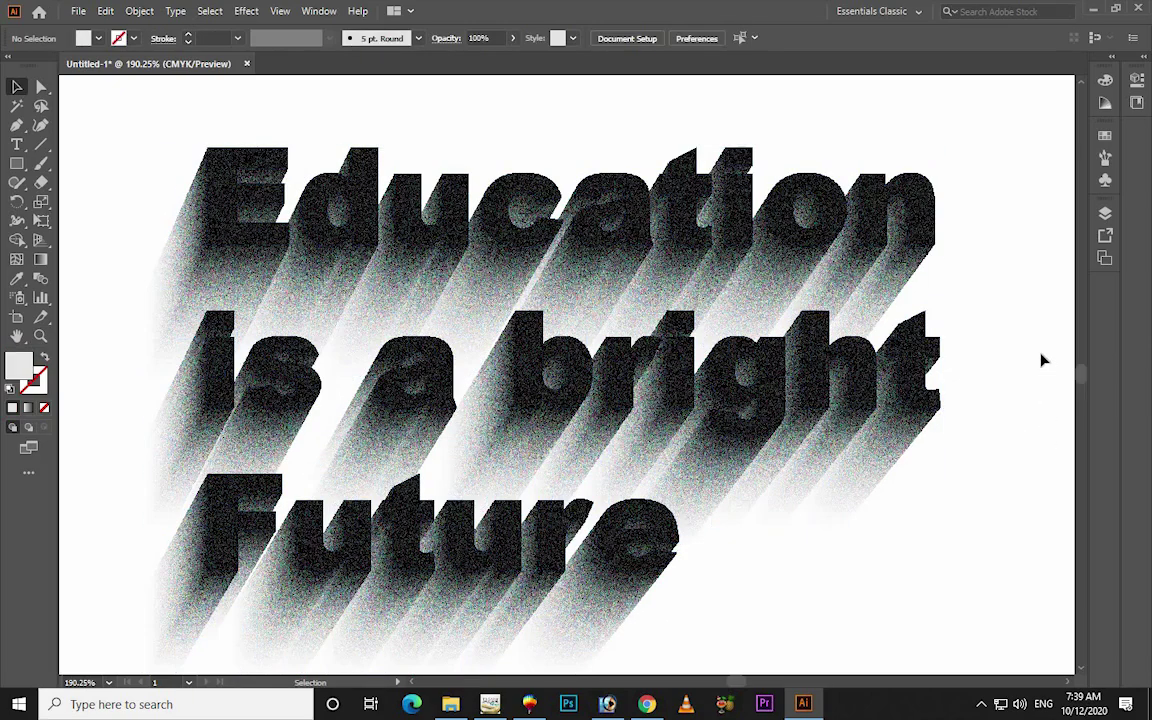
key(z)
drag(978, 118, 108, 651)
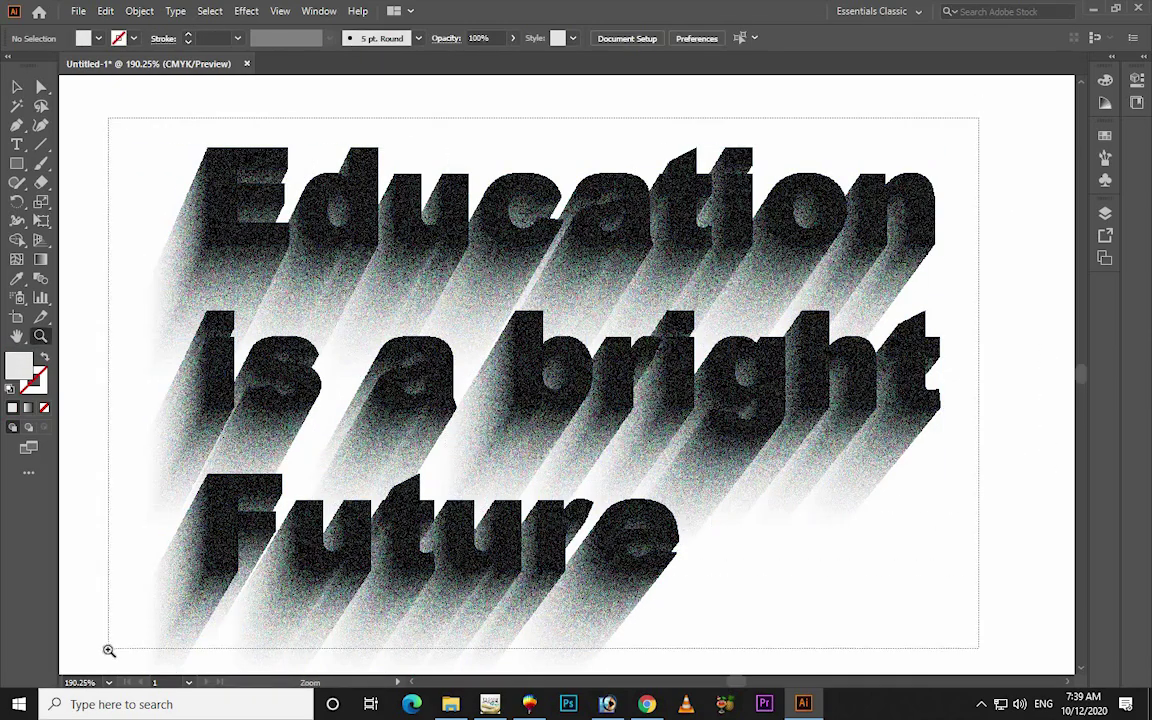
drag(374, 653, 374, 653)
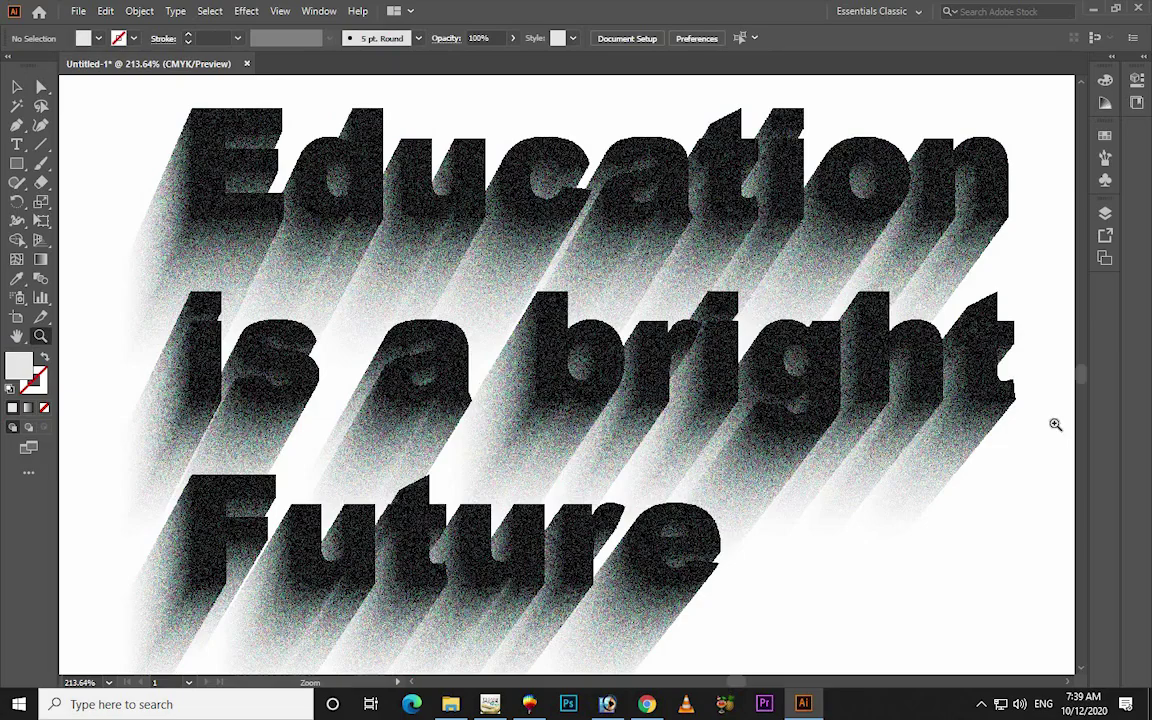
key(v)
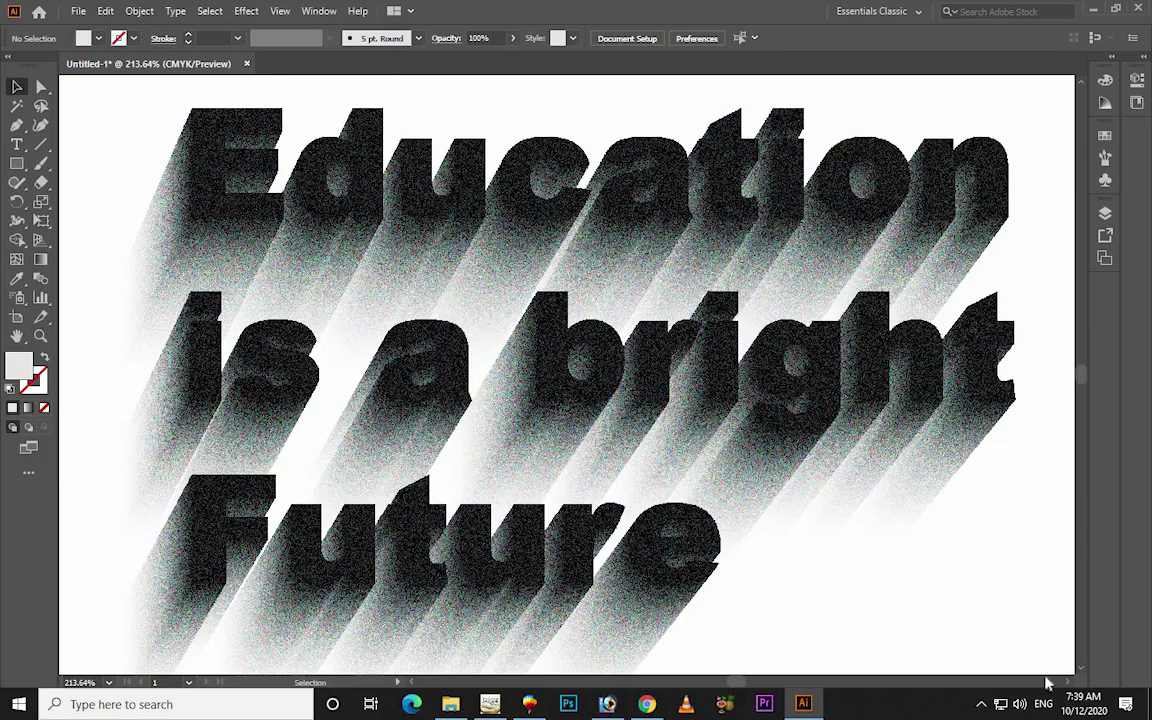